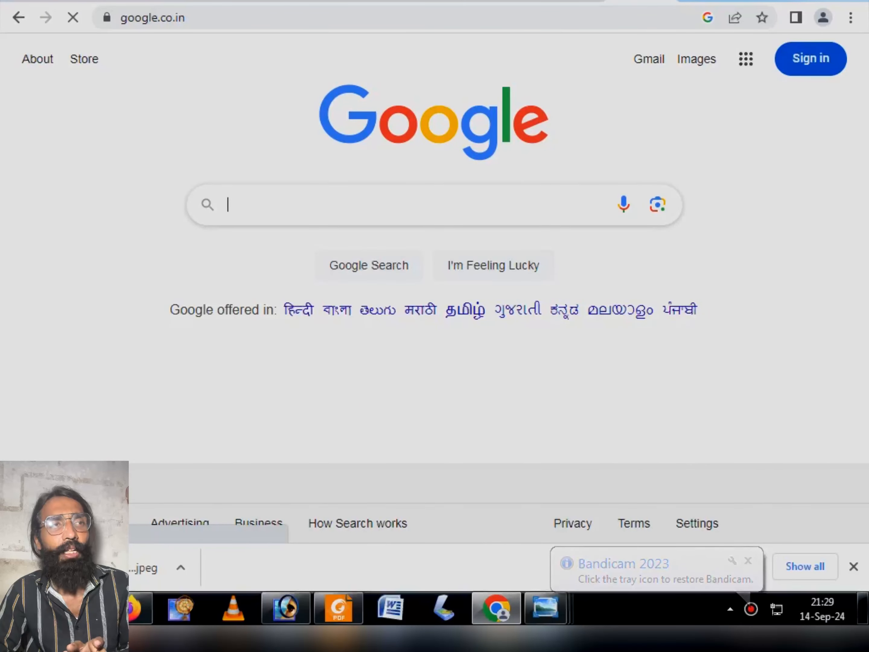
# Search Google from the ESHAR suggestions, landing on results for 'google' after visiting google.co.in
pyautogui.write('E')
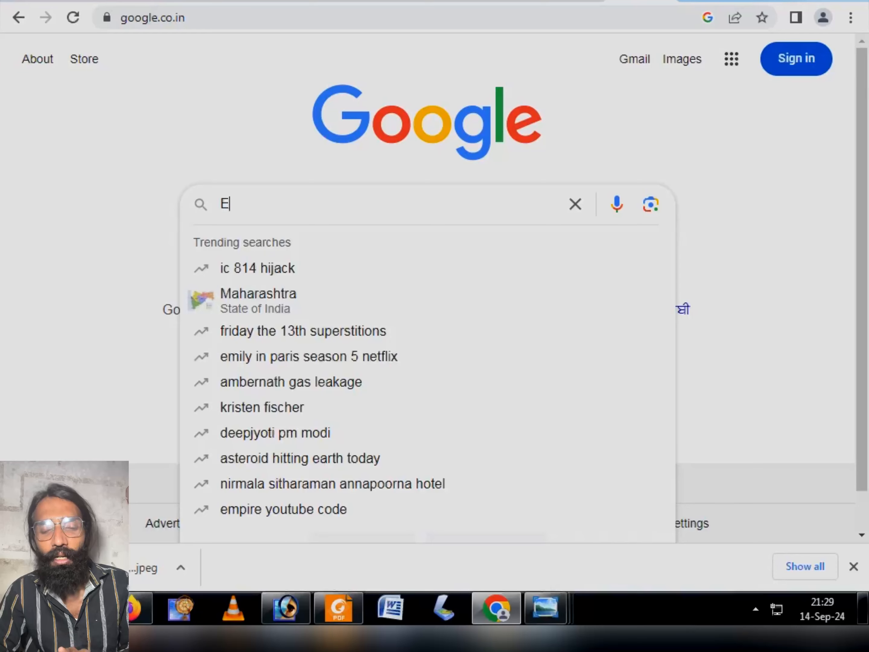
pyautogui.write('SHAR')
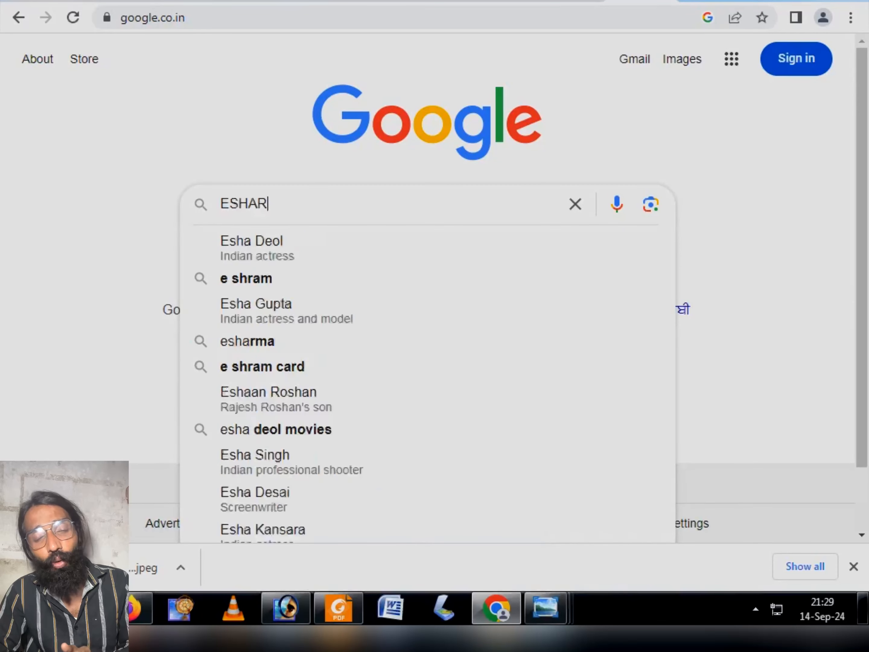
pyautogui.press('Down')
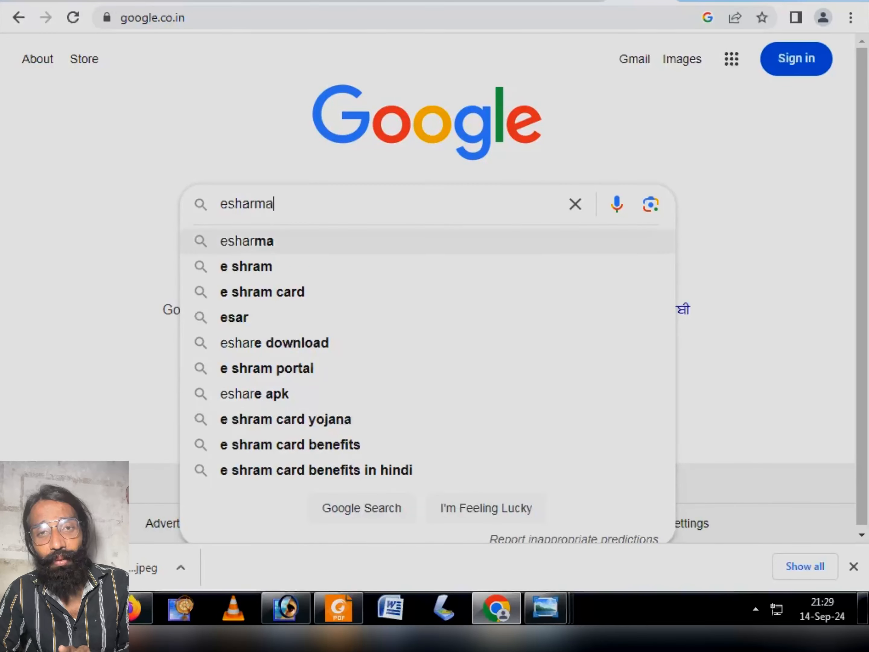
pyautogui.press('Down')
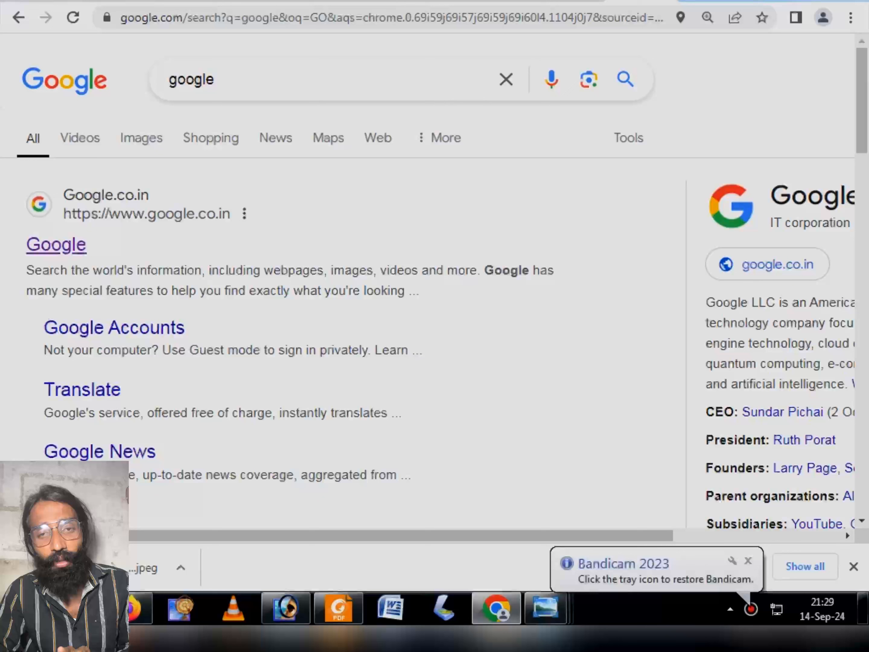
pyautogui.click(56, 244)
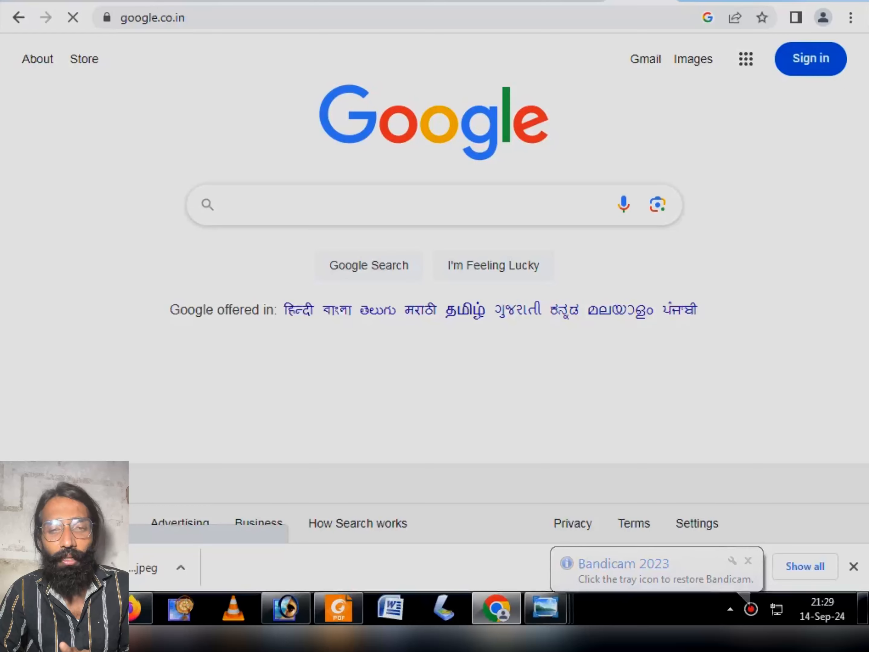
pyautogui.write('E')
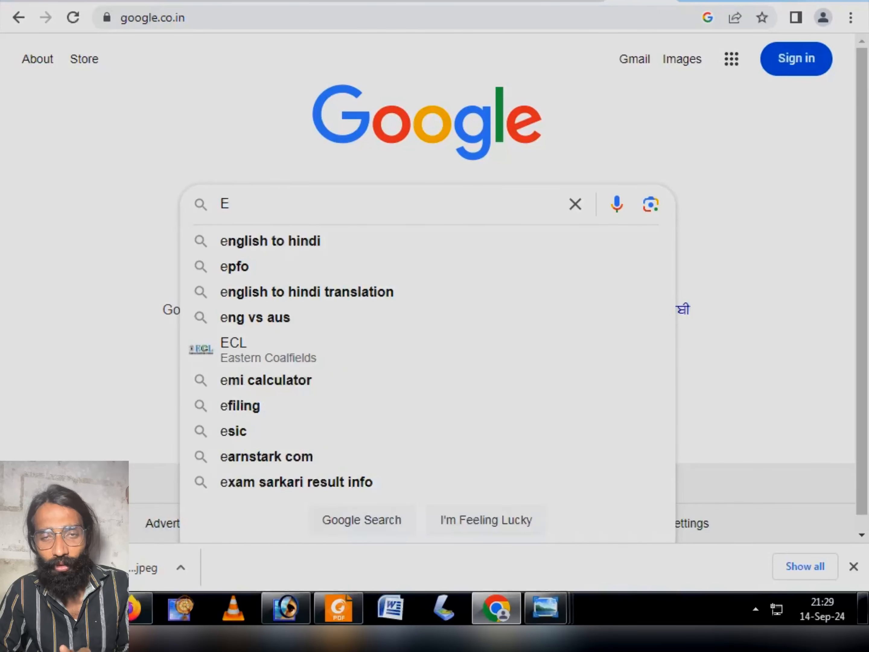
pyautogui.write('SHAR')
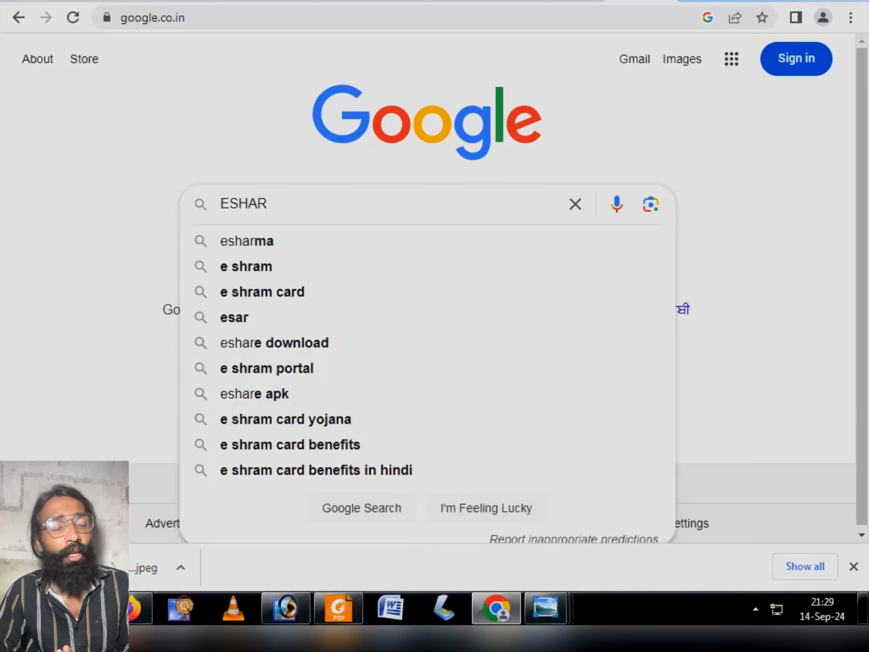
pyautogui.press('Down')
pyautogui.press('Down')
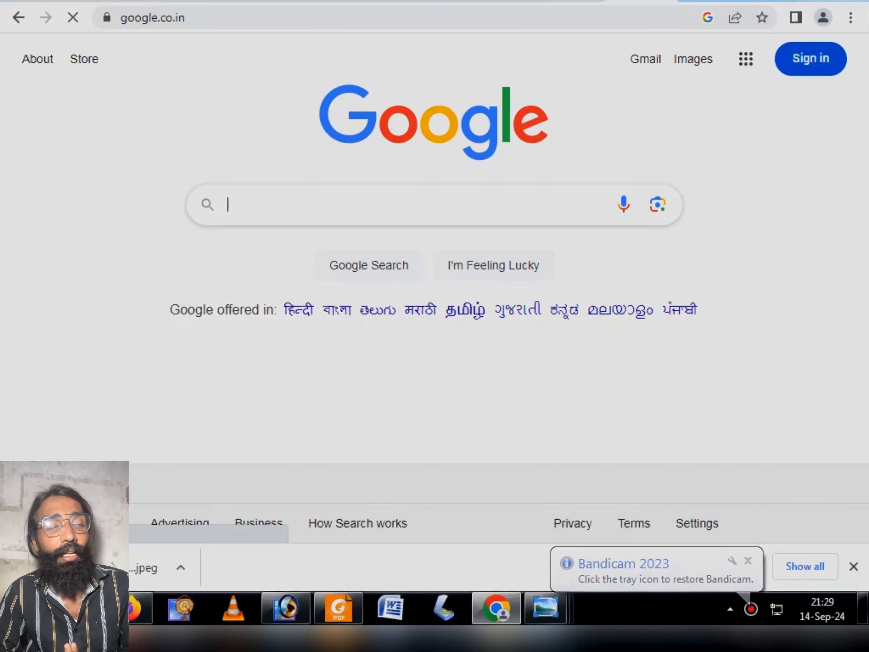
pyautogui.write('E')
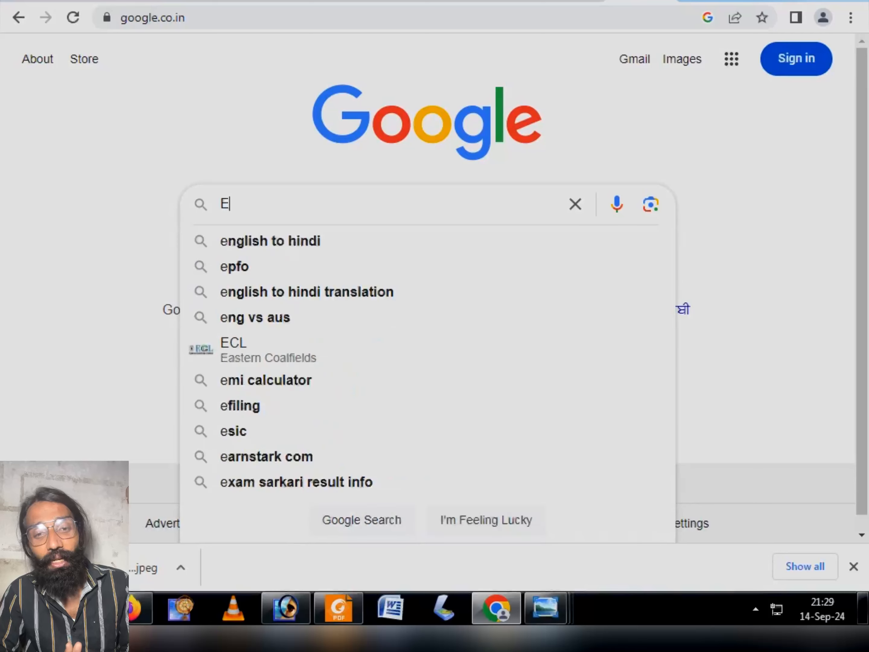
pyautogui.write('SHAR')
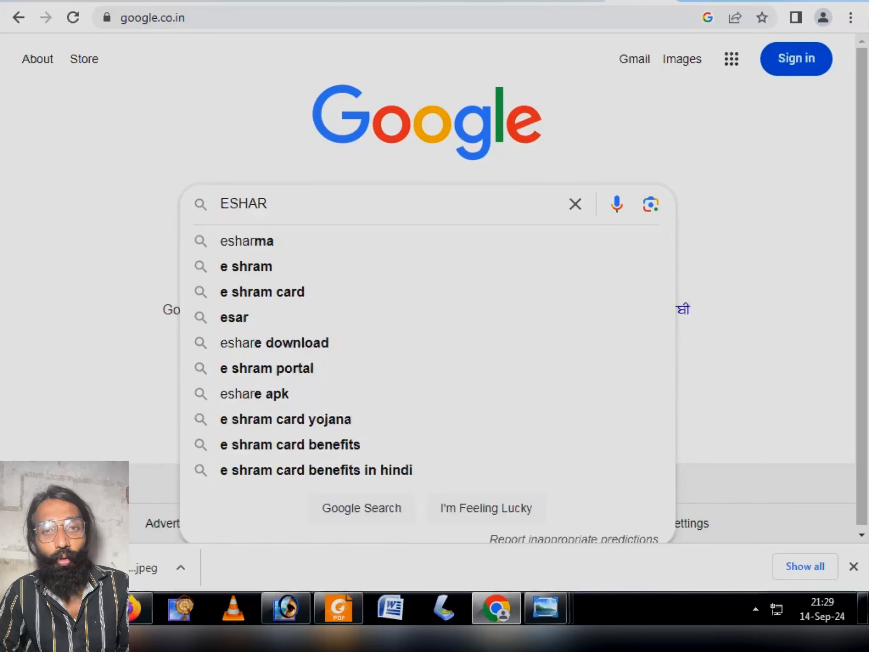
pyautogui.press('Down')
pyautogui.press('Down')
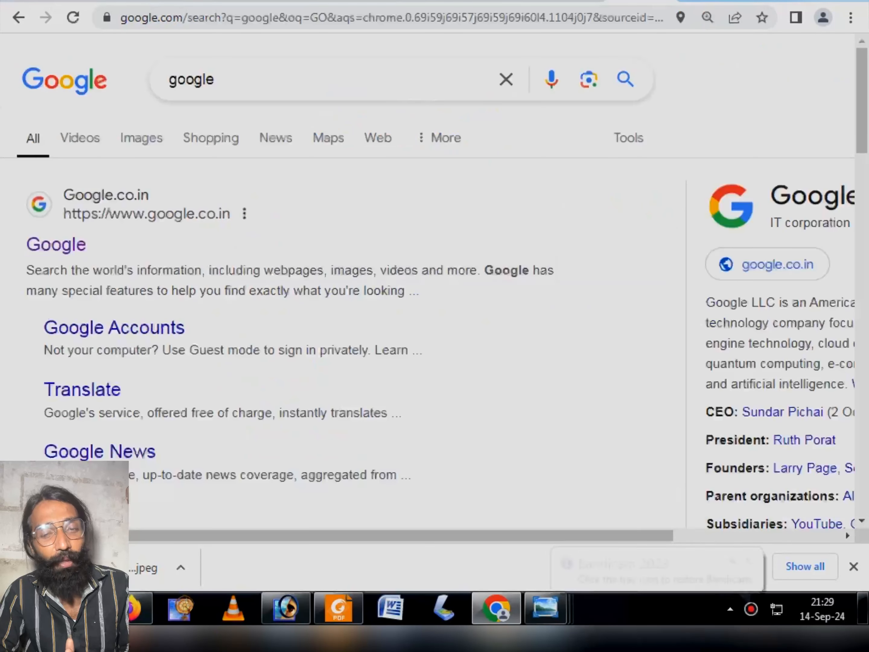
# From the google.co.in homepage, search for 'e shram' using the ESHAR suggestion list
pyautogui.click(56, 245)
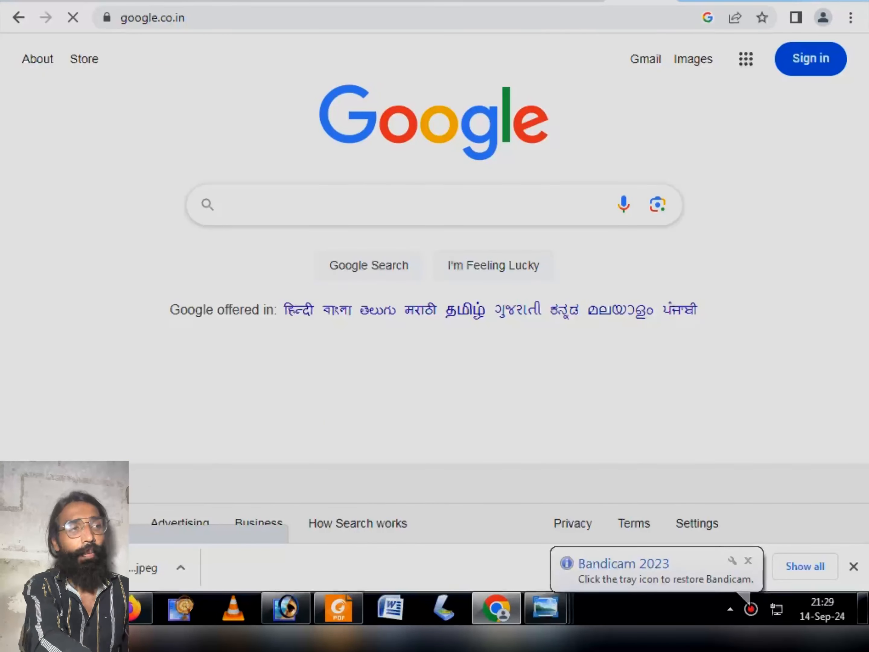
pyautogui.click(418, 205)
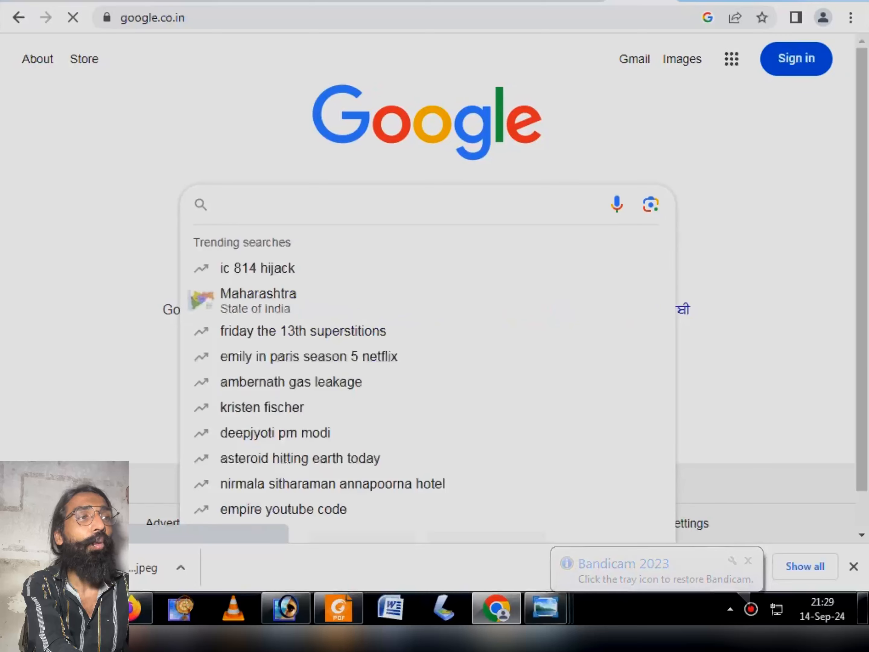
pyautogui.write('E')
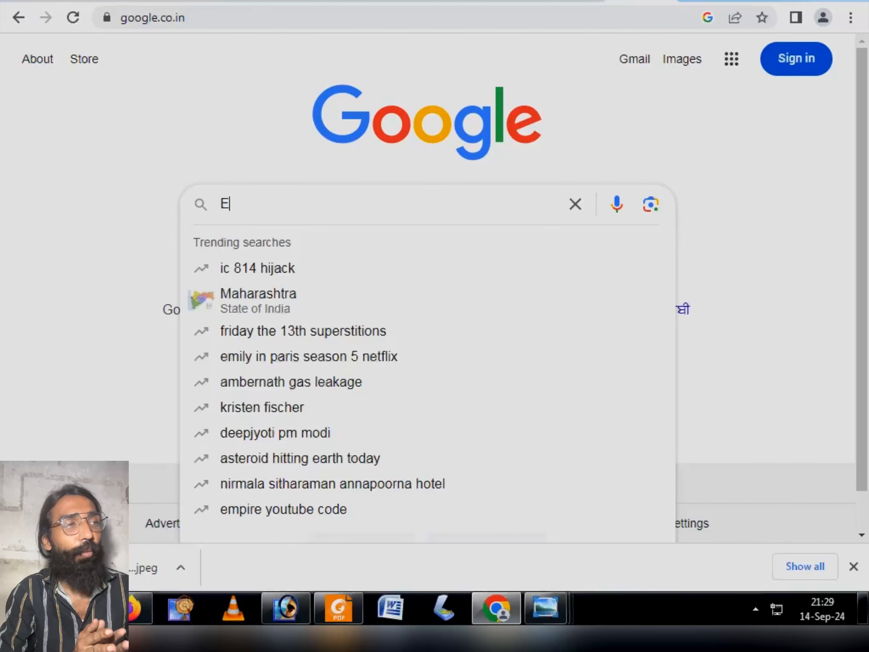
pyautogui.write('SHAR')
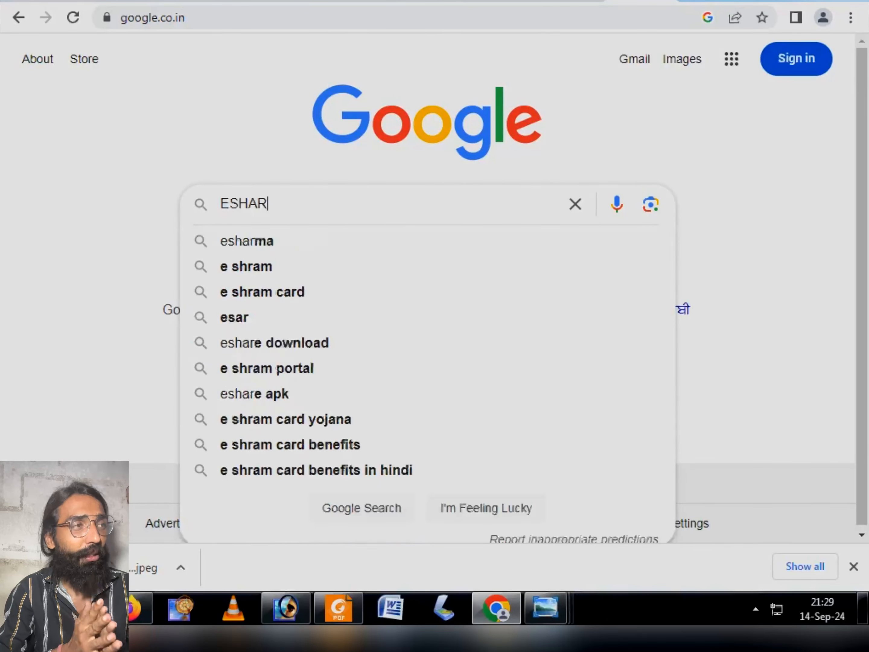
pyautogui.press('Down')
pyautogui.press('Down')
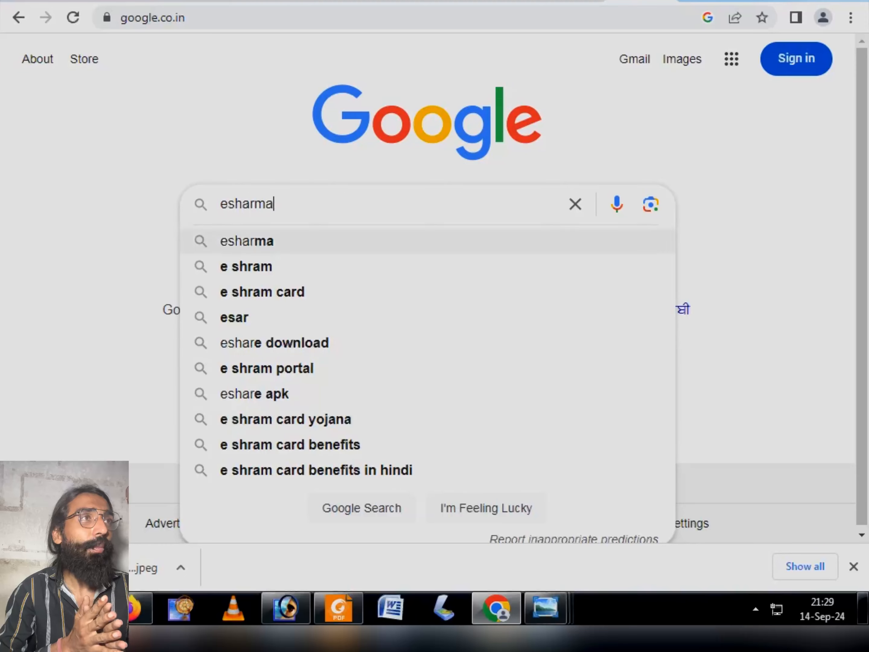
pyautogui.press('Return')
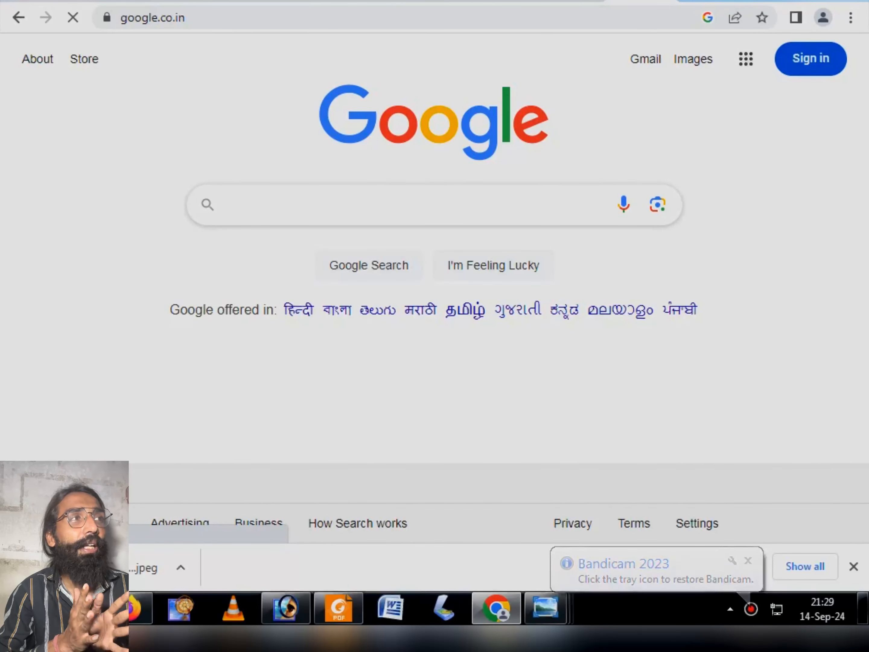
pyautogui.write('E')
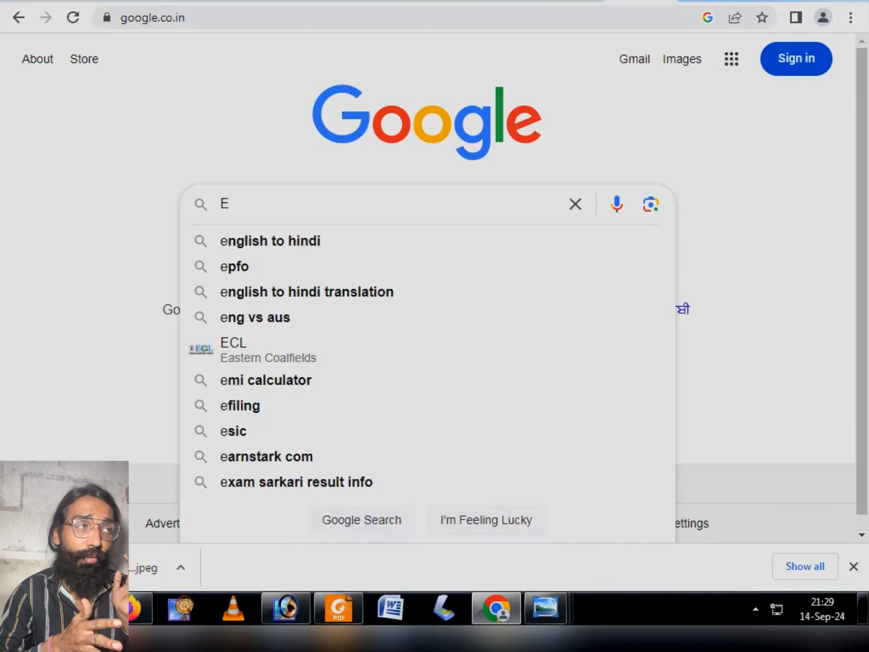
pyautogui.write('SHAR')
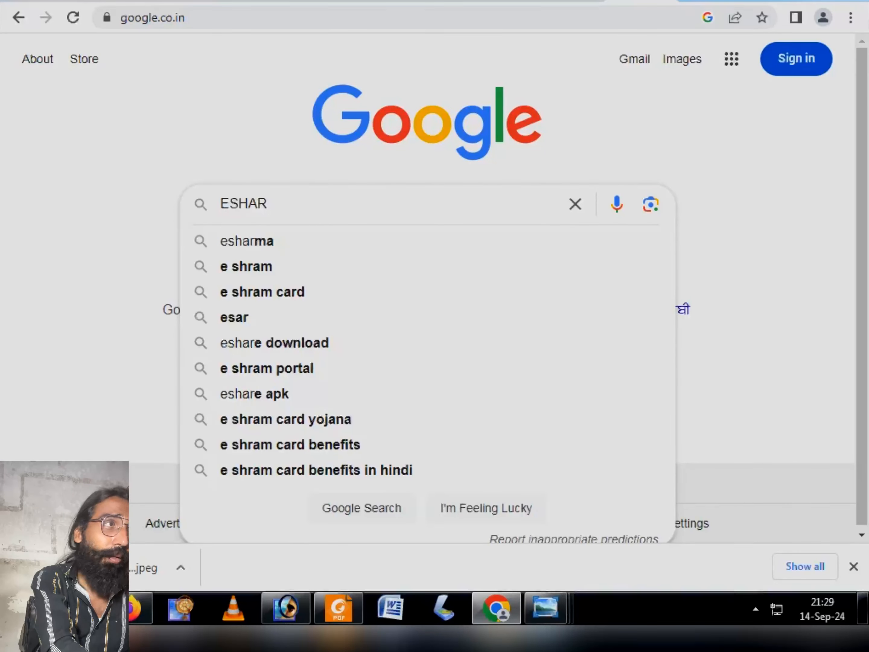
pyautogui.press('Down')
pyautogui.press('Down')
pyautogui.press('Return')
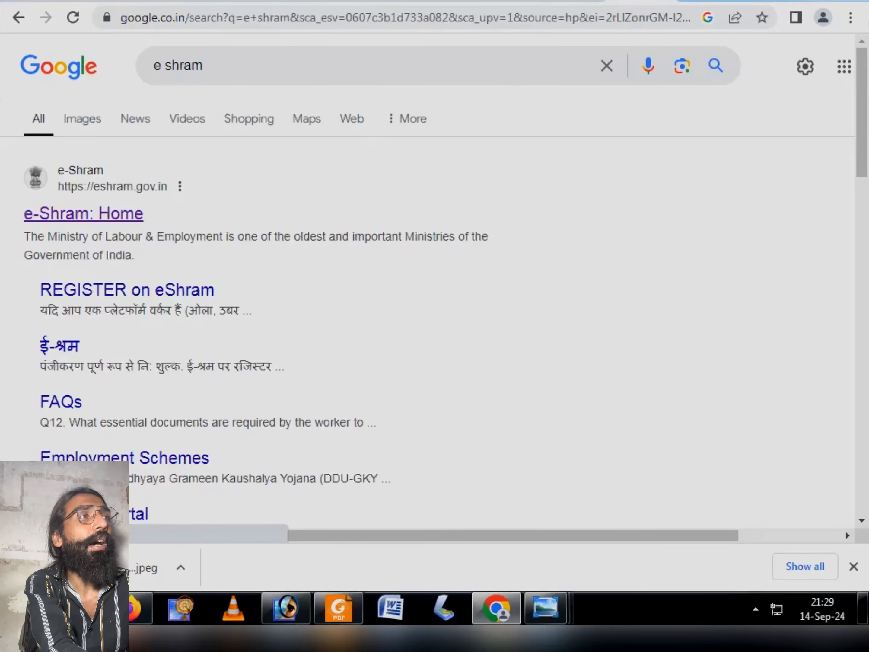
# Open the official e-Shram home page and go to its 'REGISTER on eShram' page
pyautogui.click(84, 213)
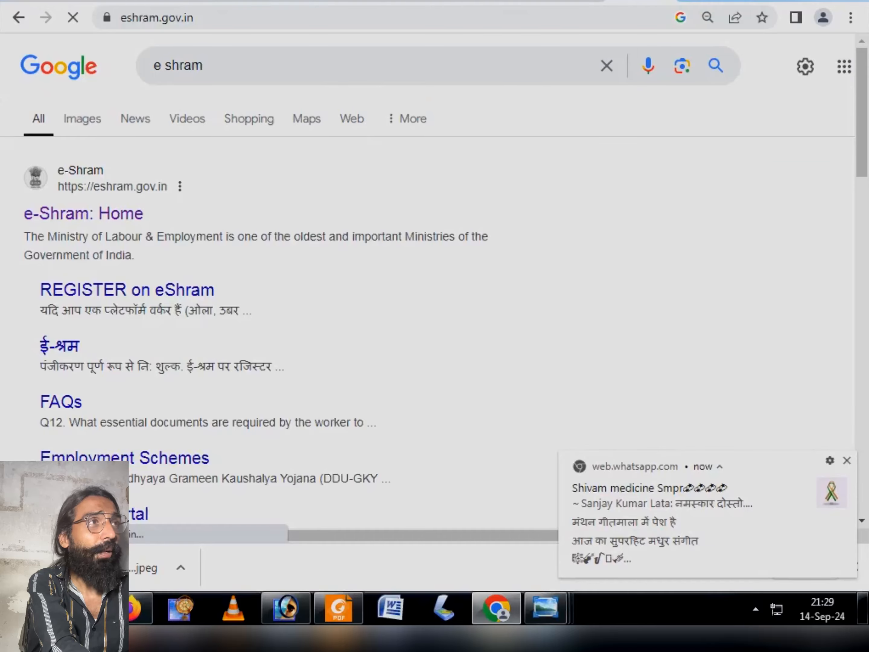
pyautogui.scroll(-3, 213, 225)
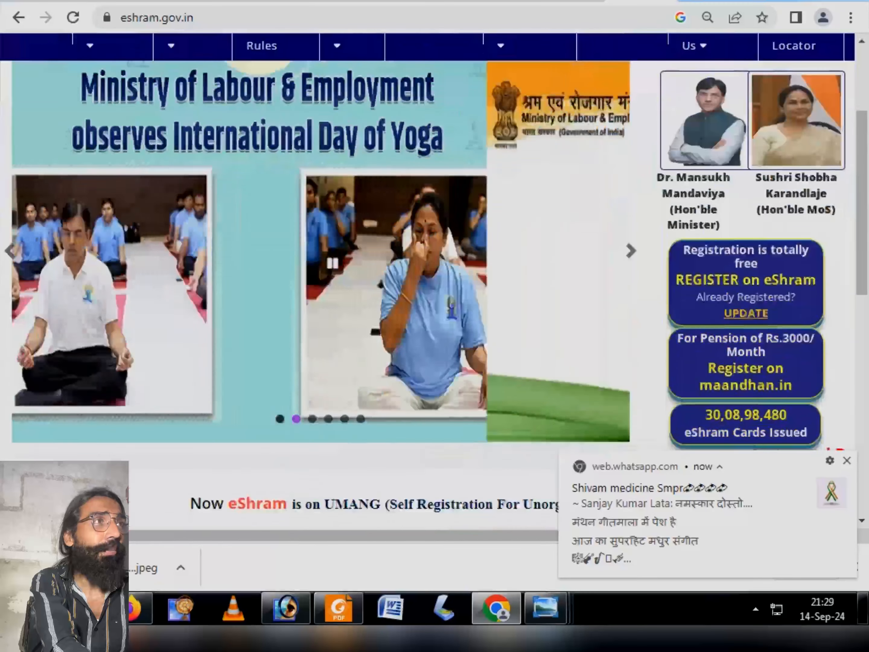
pyautogui.scroll(3, 333, 260)
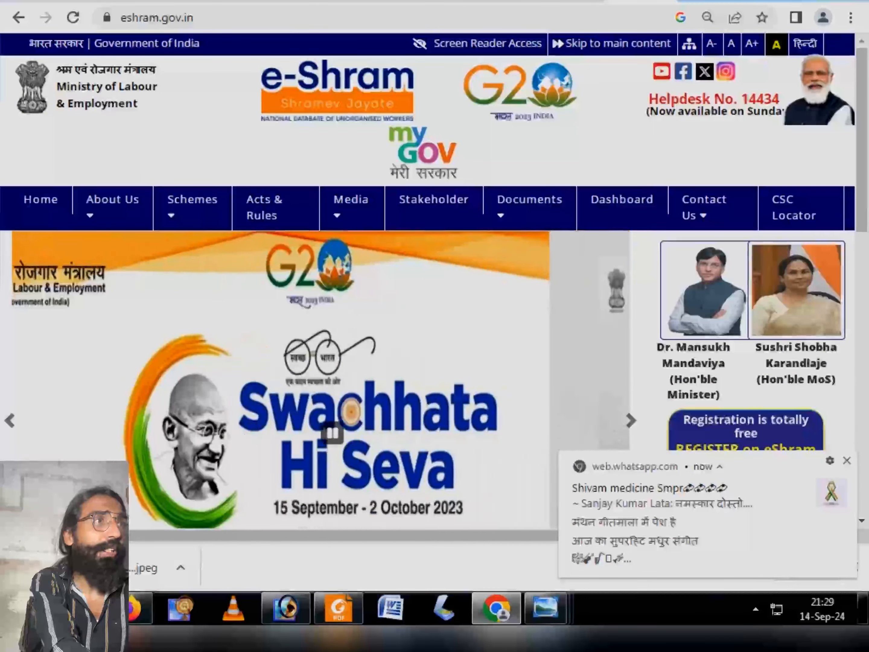
pyautogui.moveTo(237, 95); pyautogui.dragTo(662, 215)
pyautogui.scroll(-3, 729, 288)
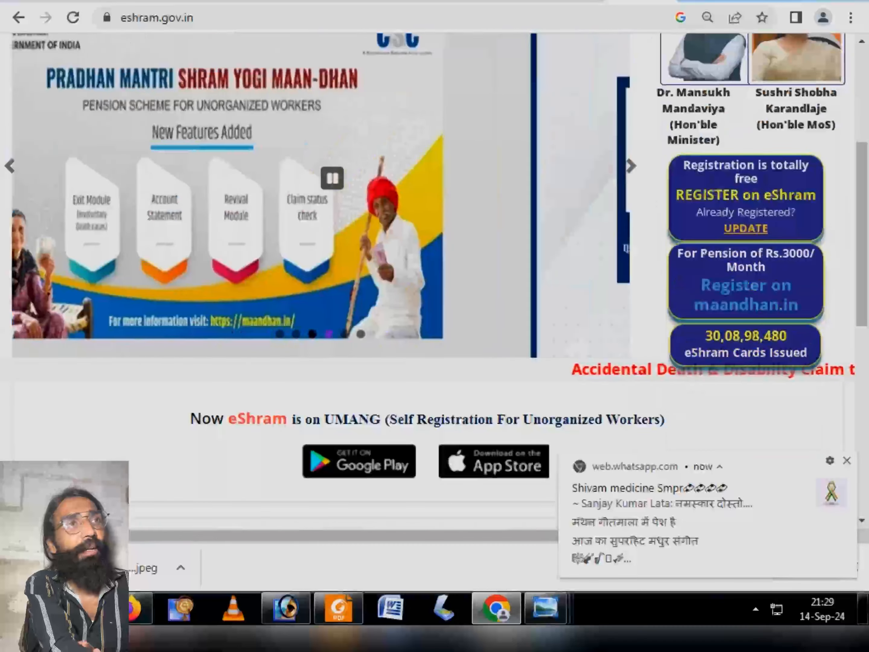
pyautogui.click(745, 197)
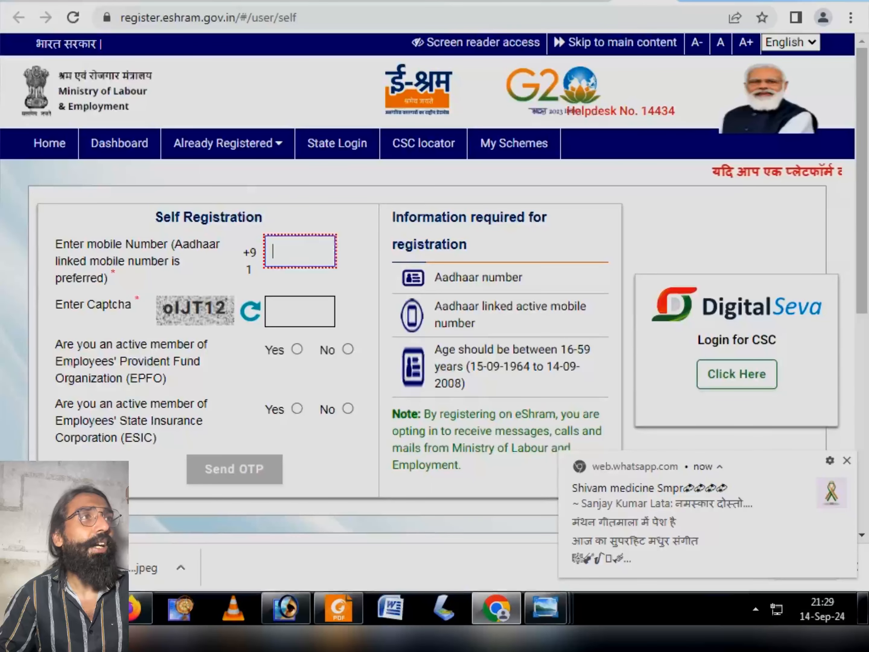
# Enter the applicant's mobile number and the displayed captcha on the Self Registration form
pyautogui.moveTo(31, 144); pyautogui.dragTo(552, 151)
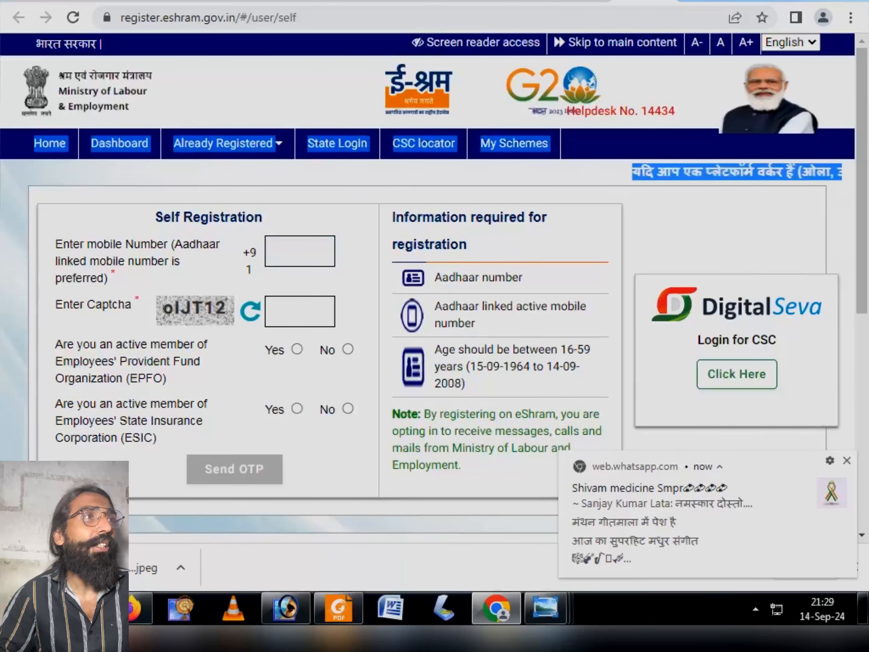
pyautogui.click(298, 251)
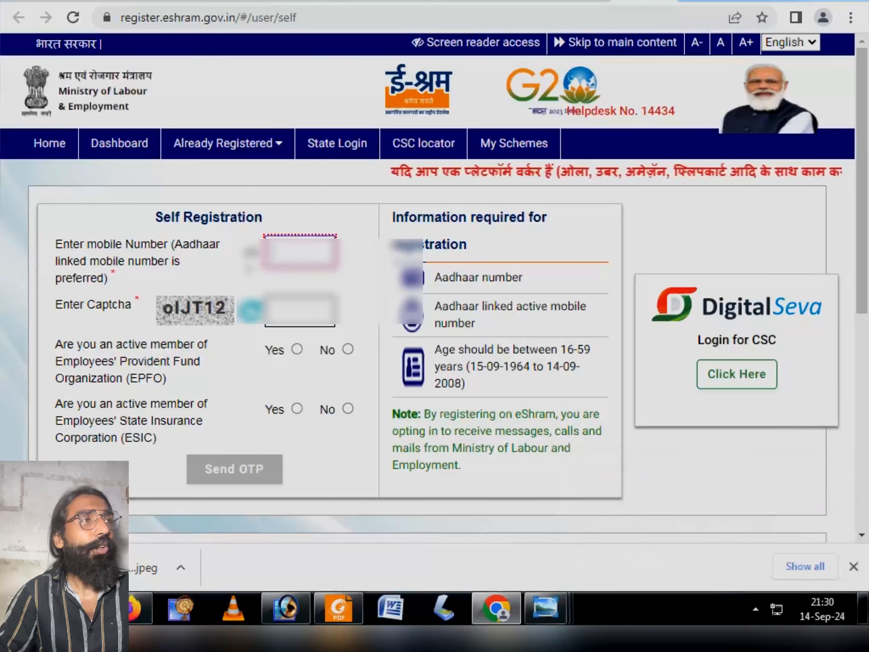
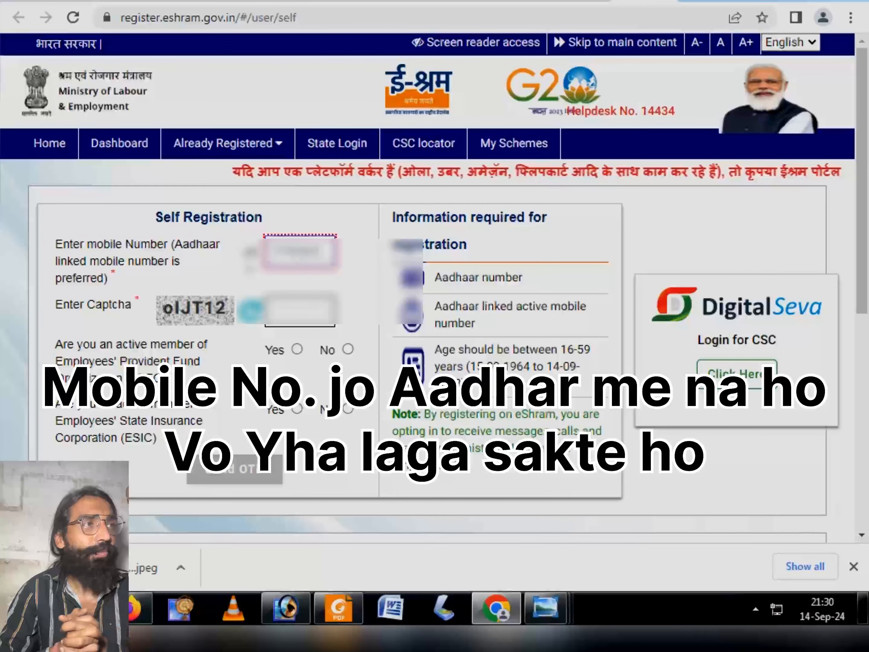
pyautogui.click(300, 310)
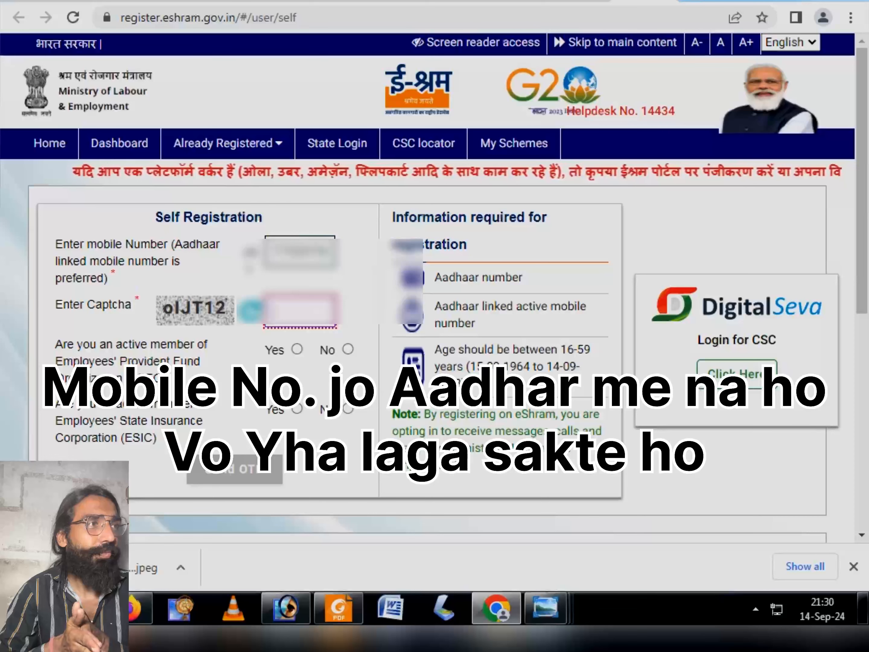
pyautogui.moveTo(55, 243); pyautogui.dragTo(111, 278)
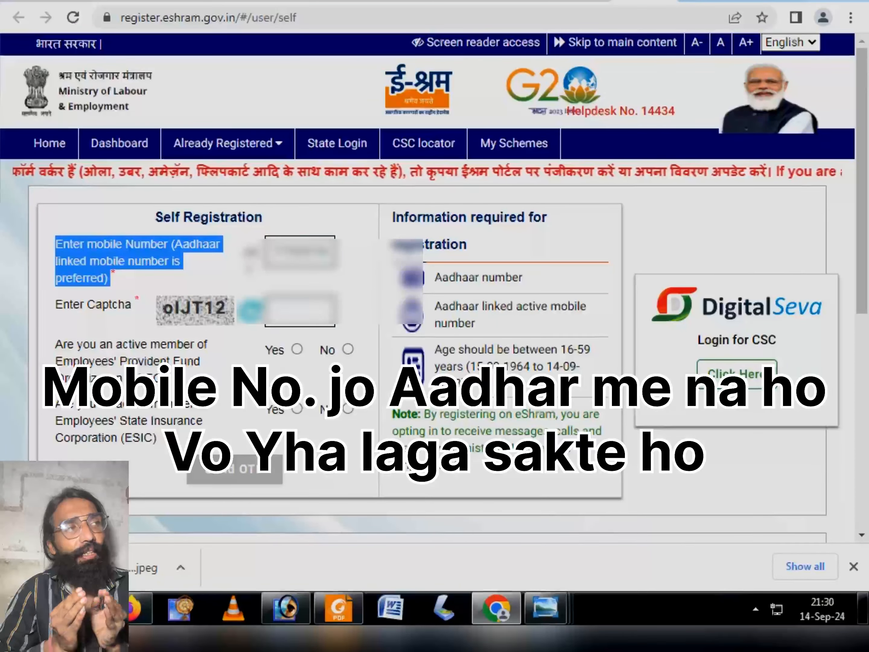
pyautogui.click(301, 310)
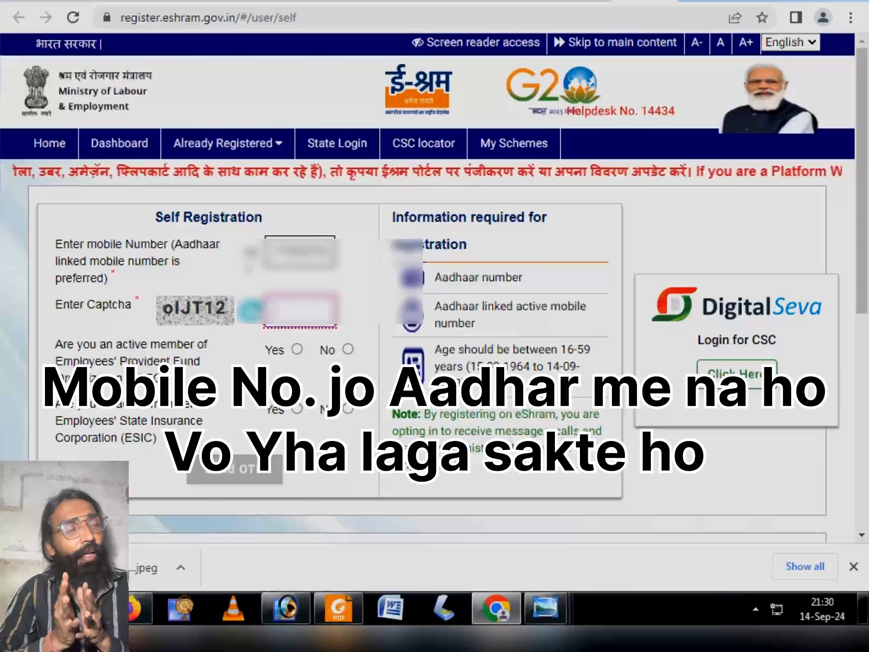
pyautogui.write('o')
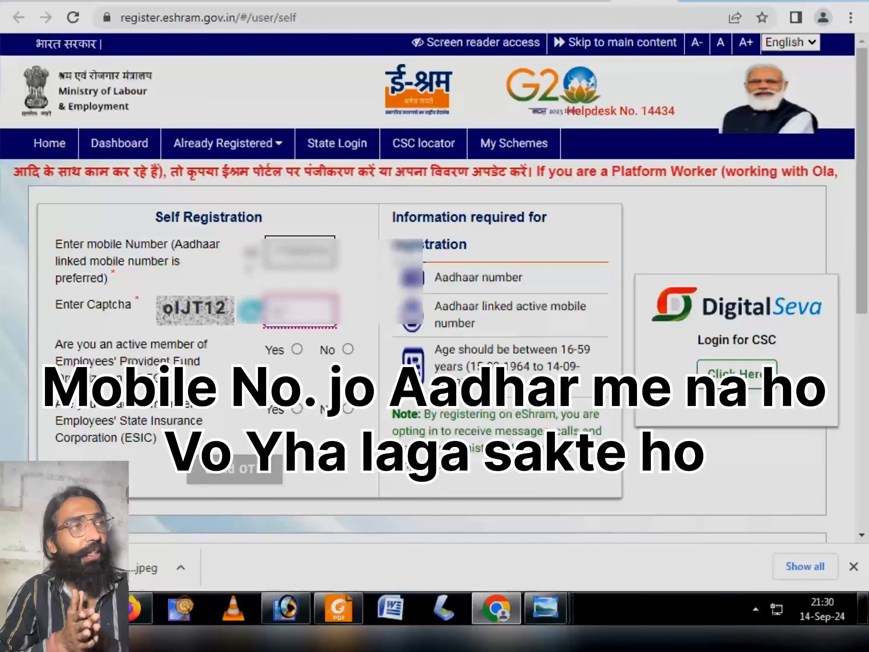
pyautogui.write('IJ')
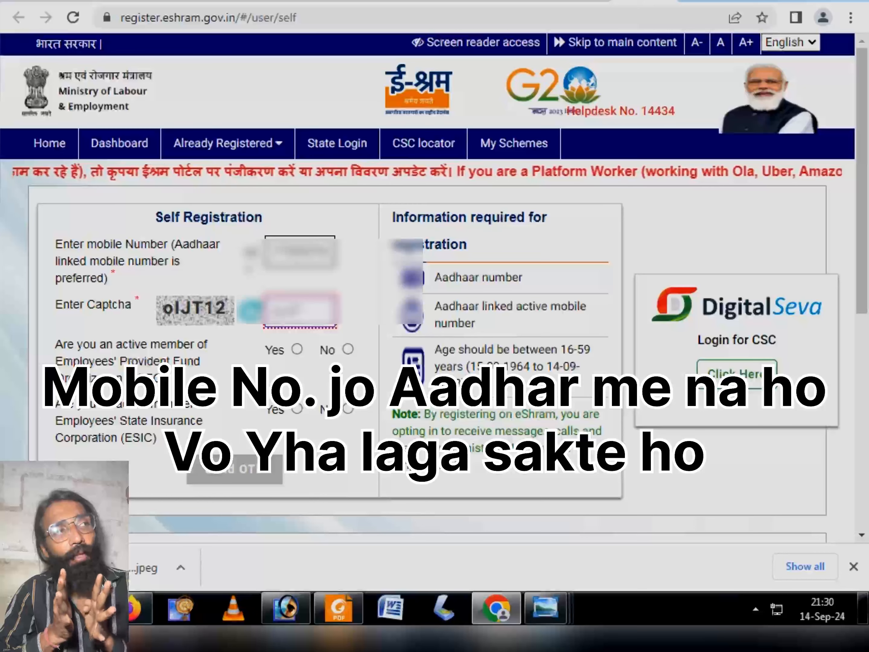
pyautogui.write('T12')
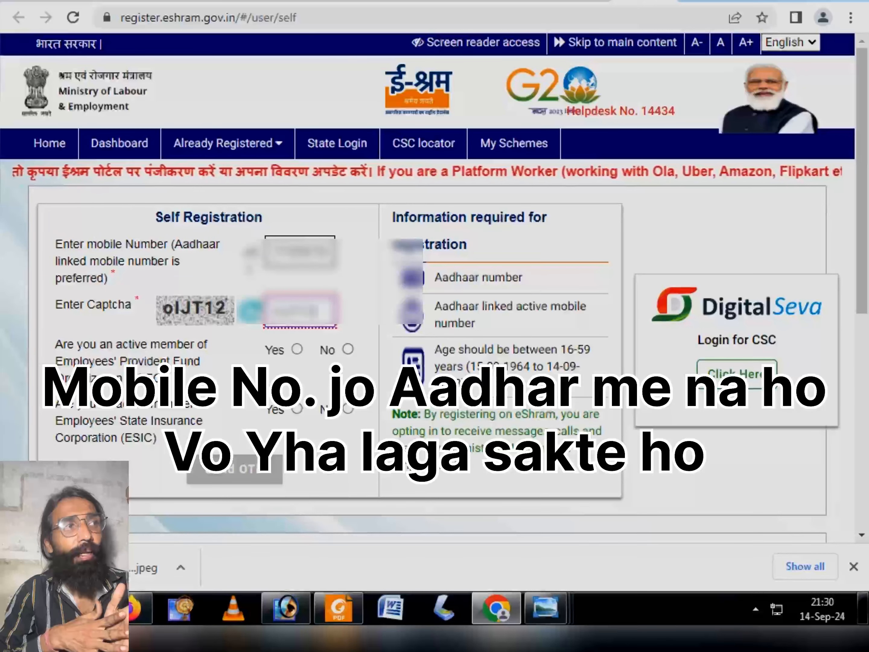
# Answer No to both the EPFO and ESIC membership questions
pyautogui.click(348, 349)
pyautogui.moveTo(56, 344); pyautogui.dragTo(162, 379)
pyautogui.moveTo(55, 403); pyautogui.dragTo(153, 438)
pyautogui.click(348, 409)
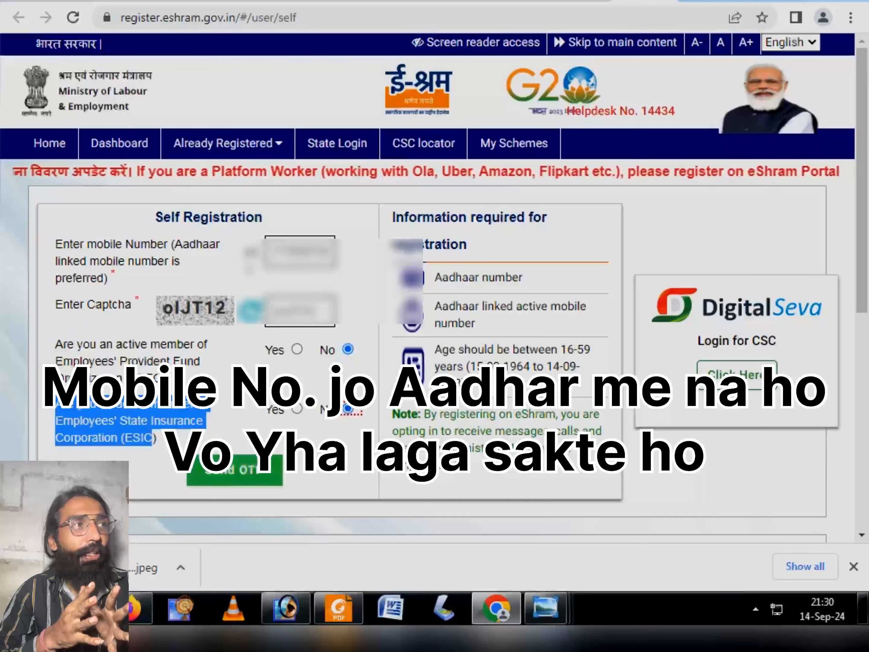
# Send an OTP to the mobile number and submit the received code
pyautogui.click(235, 470)
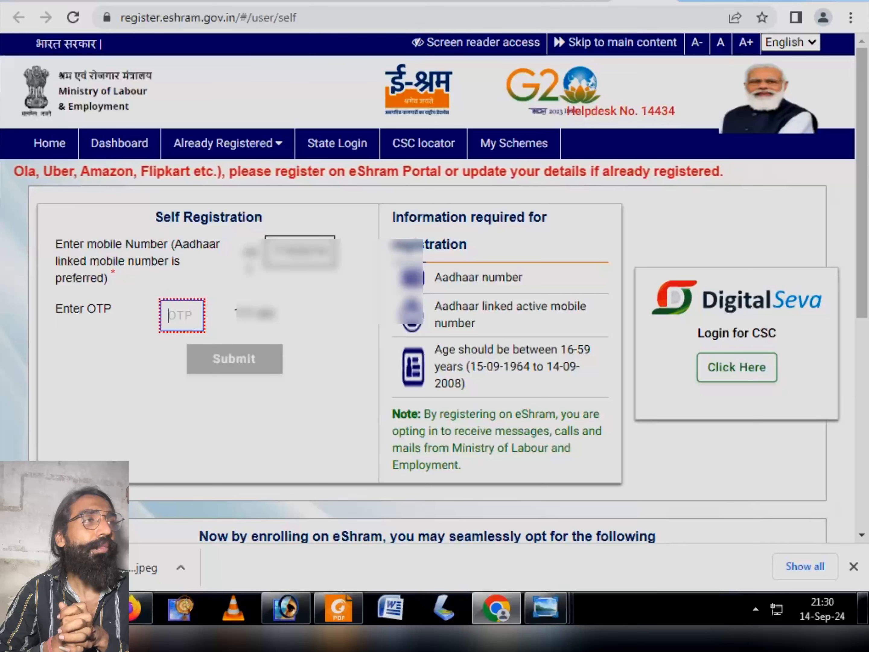
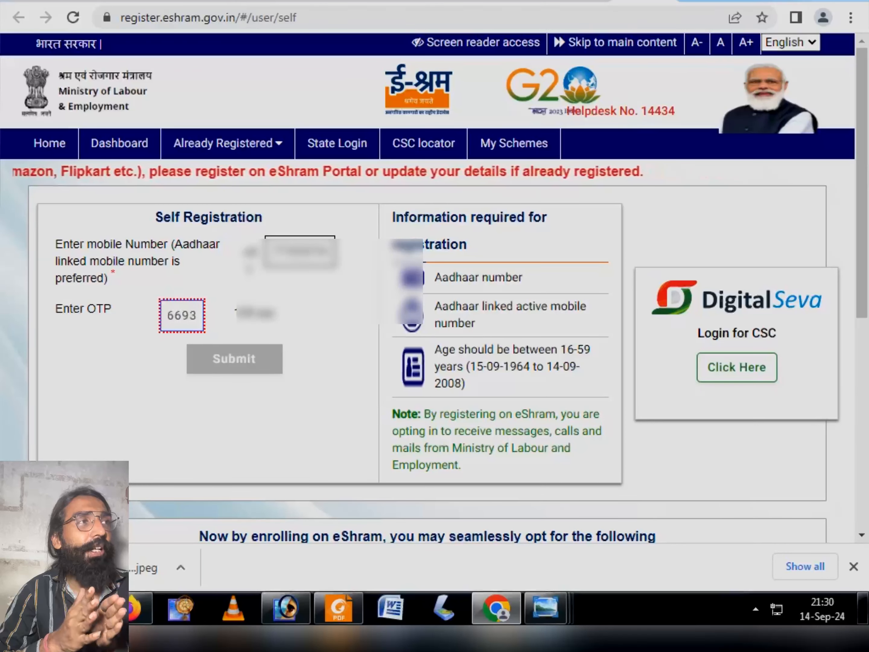
pyautogui.press('Return')
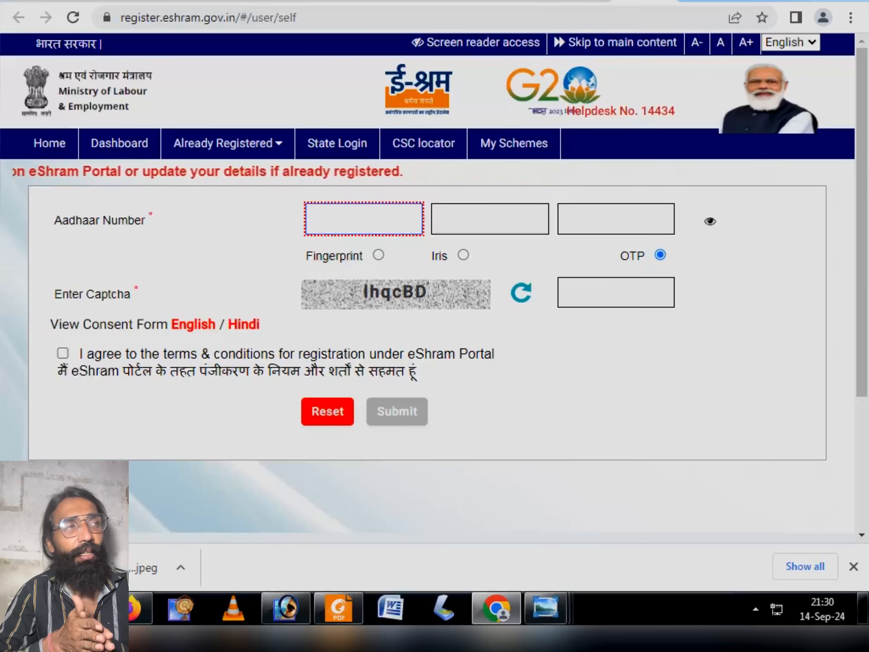
# Enter the Aadhaar number and captcha, accept the terms, and submit the form
pyautogui.write('1234567')
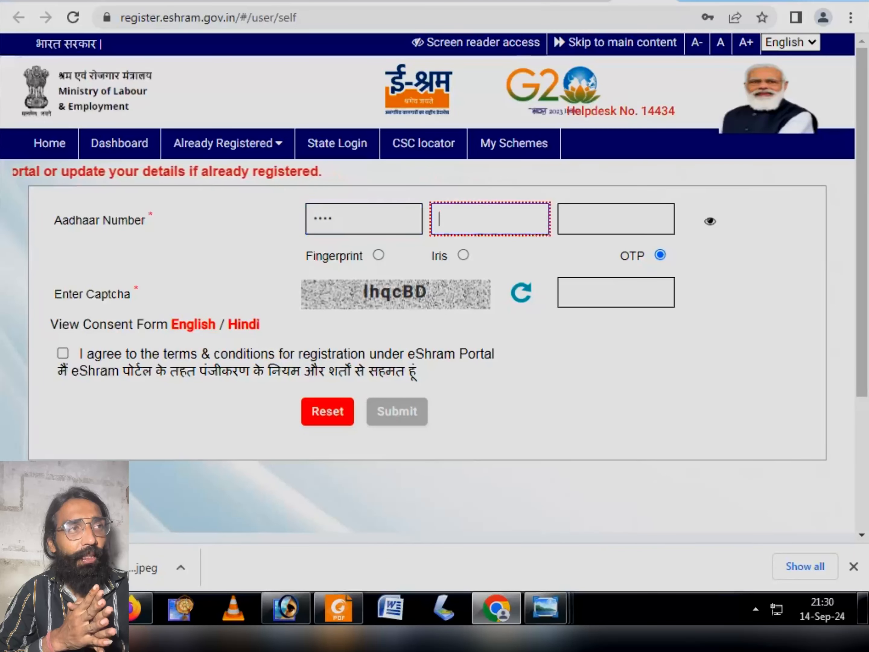
pyautogui.write('8')
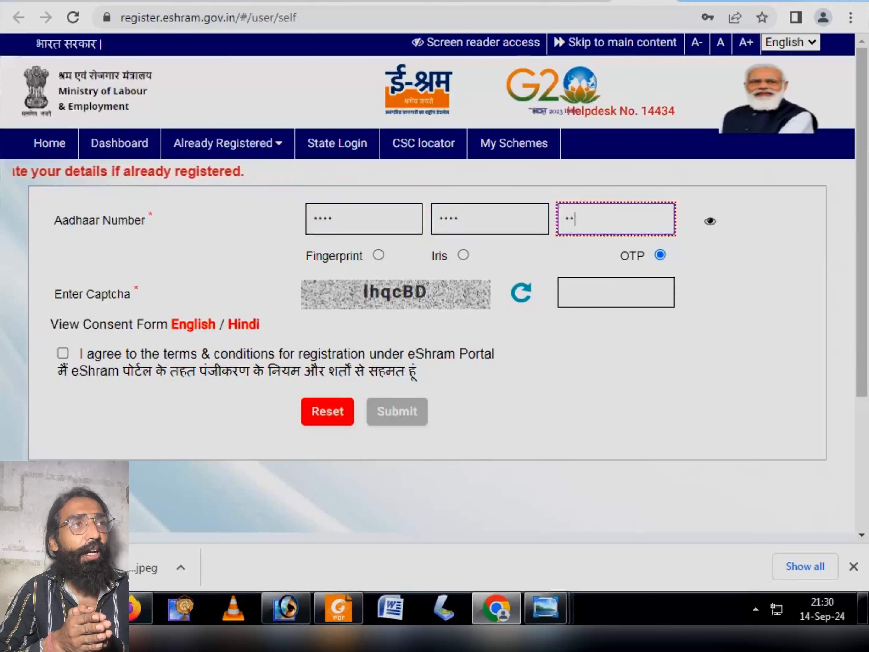
pyautogui.click(616, 292)
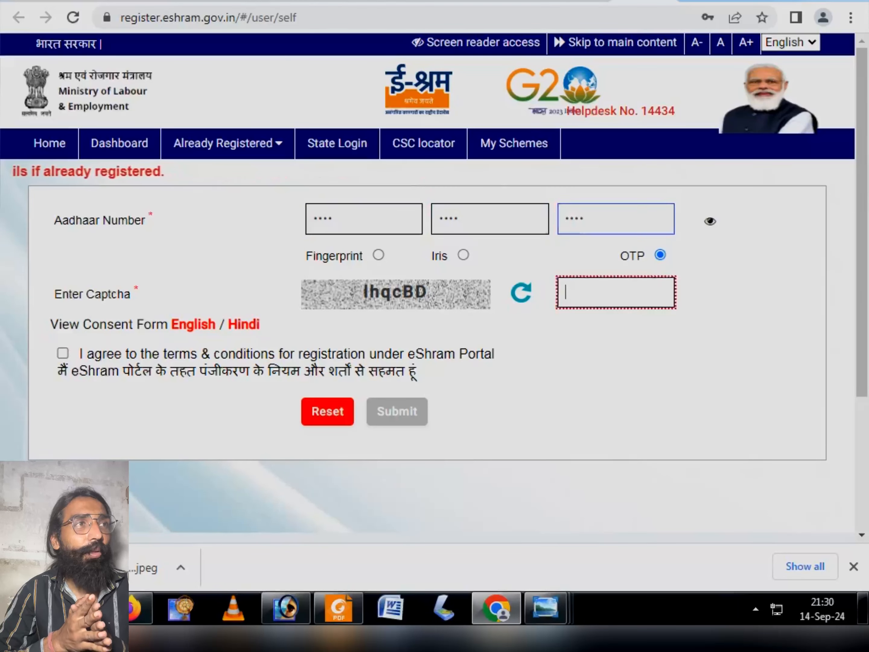
pyautogui.write('I')
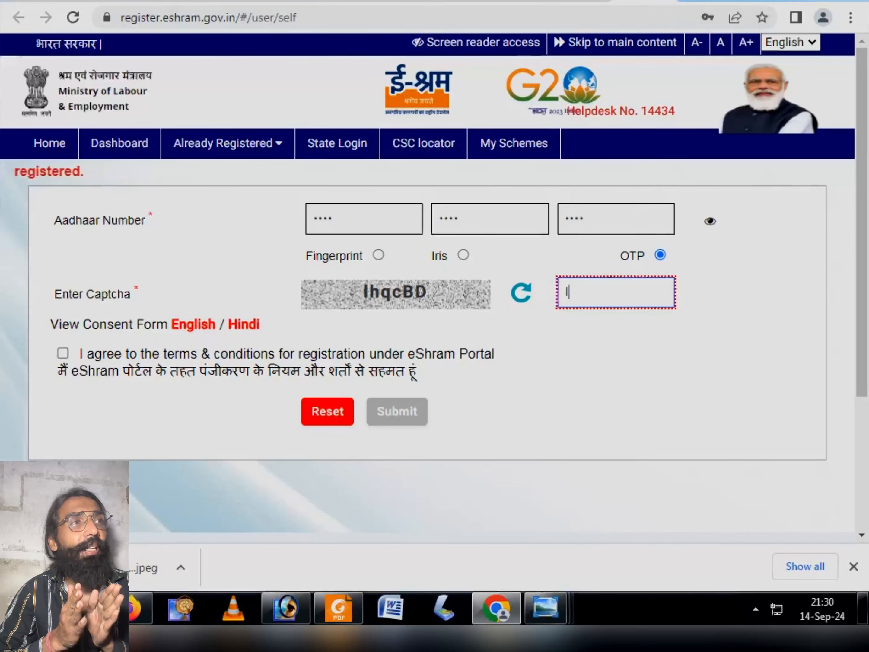
pyautogui.write('hq')
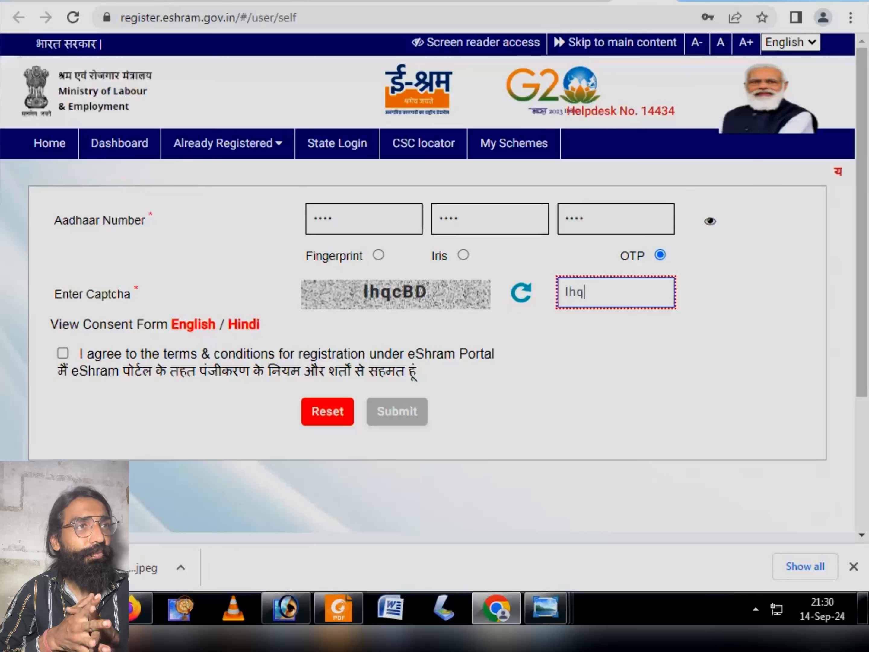
pyautogui.write('c')
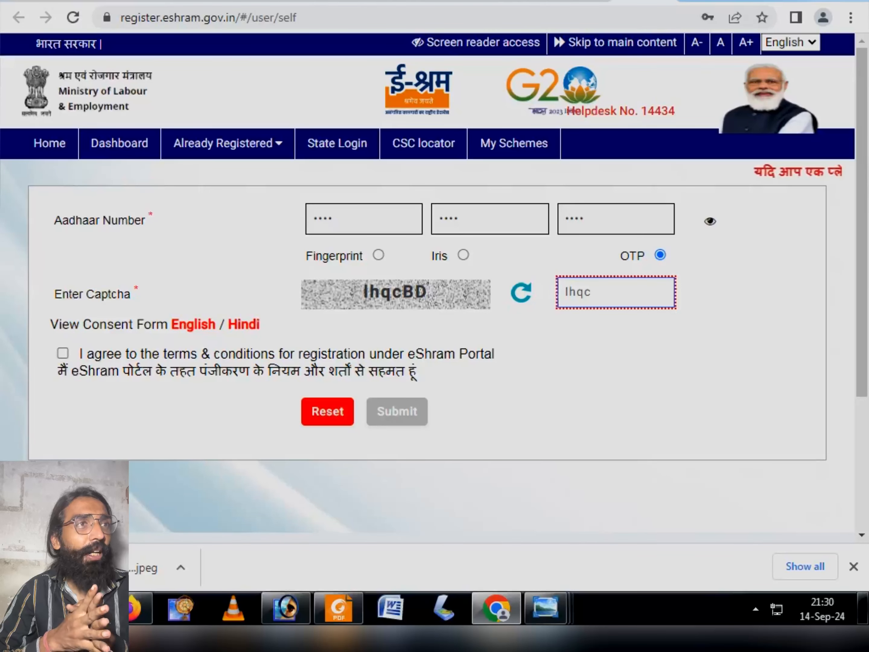
pyautogui.write('B')
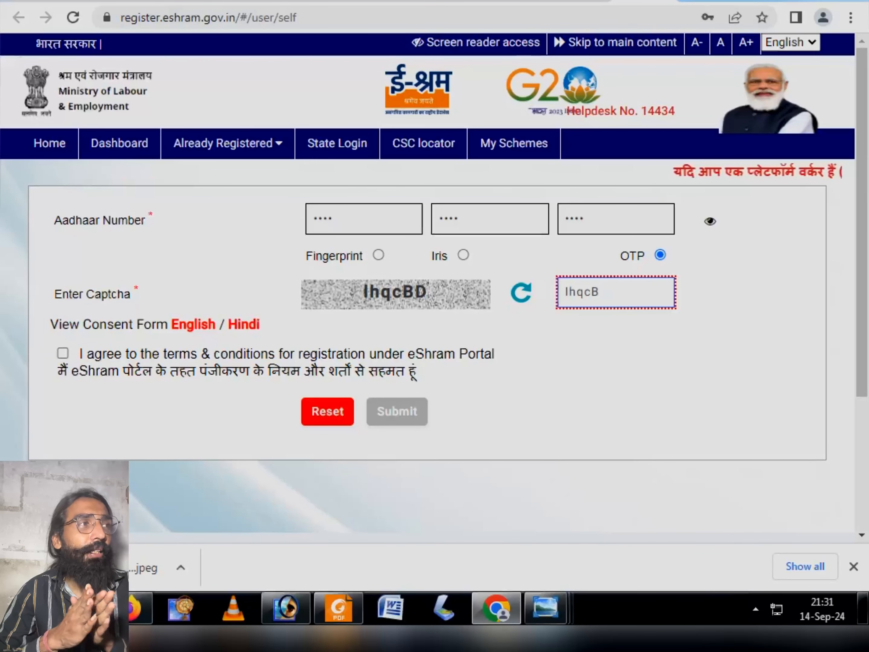
pyautogui.write('D')
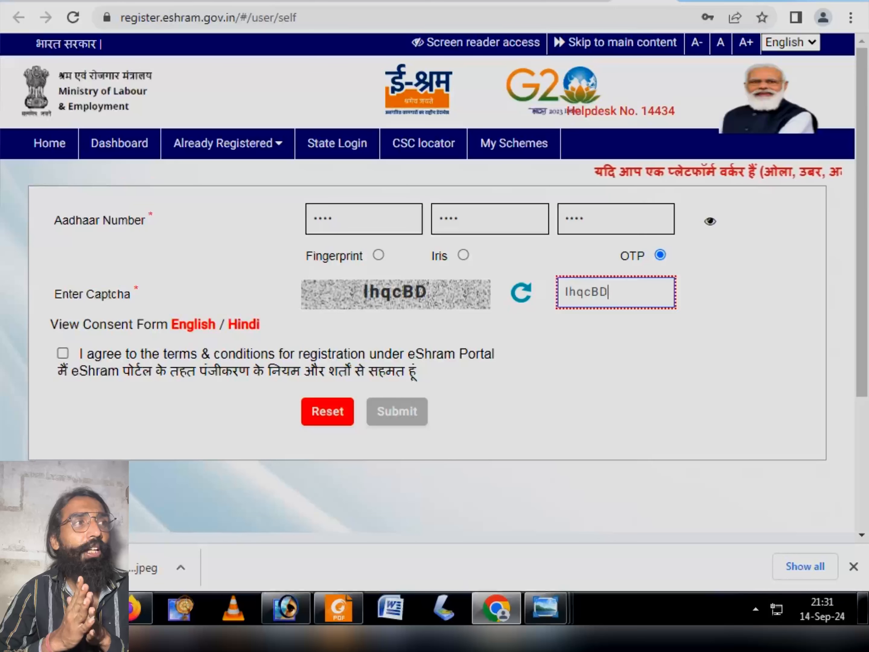
pyautogui.click(63, 353)
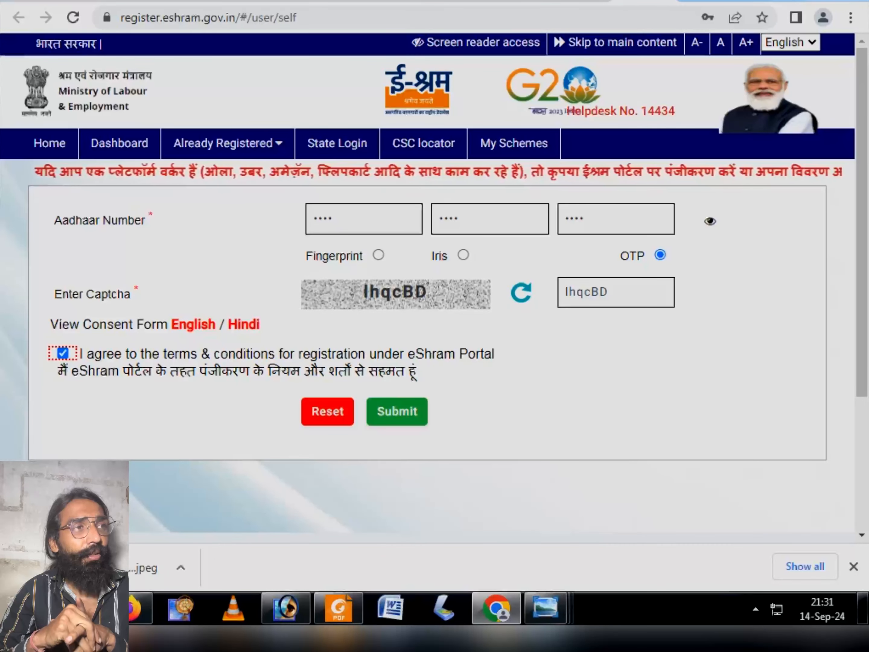
pyautogui.press('Tab')
pyautogui.press('Tab')
pyautogui.press('Return')
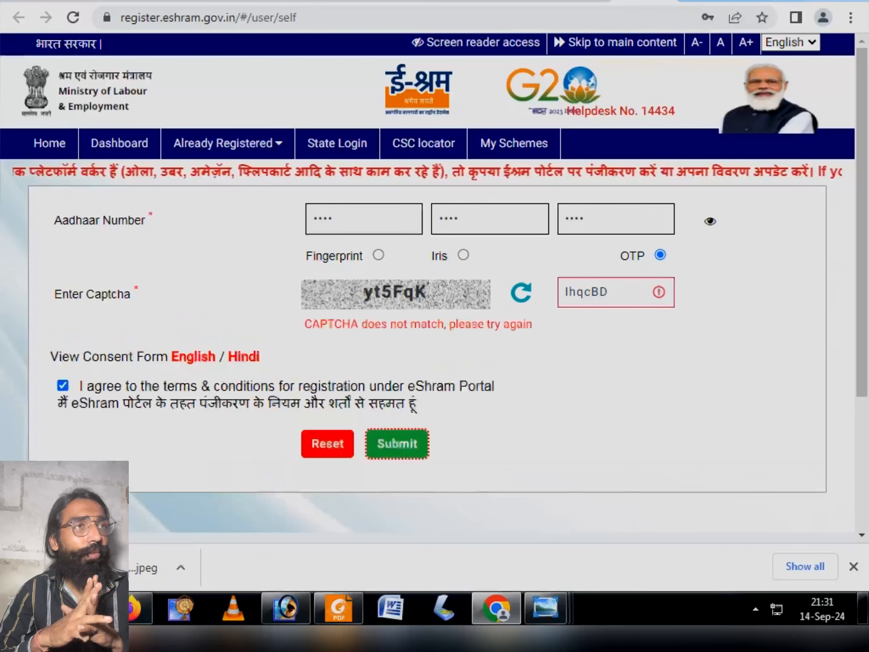
# Replace the rejected captcha with the new one and resubmit the Aadhaar form
pyautogui.moveTo(614, 293); pyautogui.dragTo(562, 292)
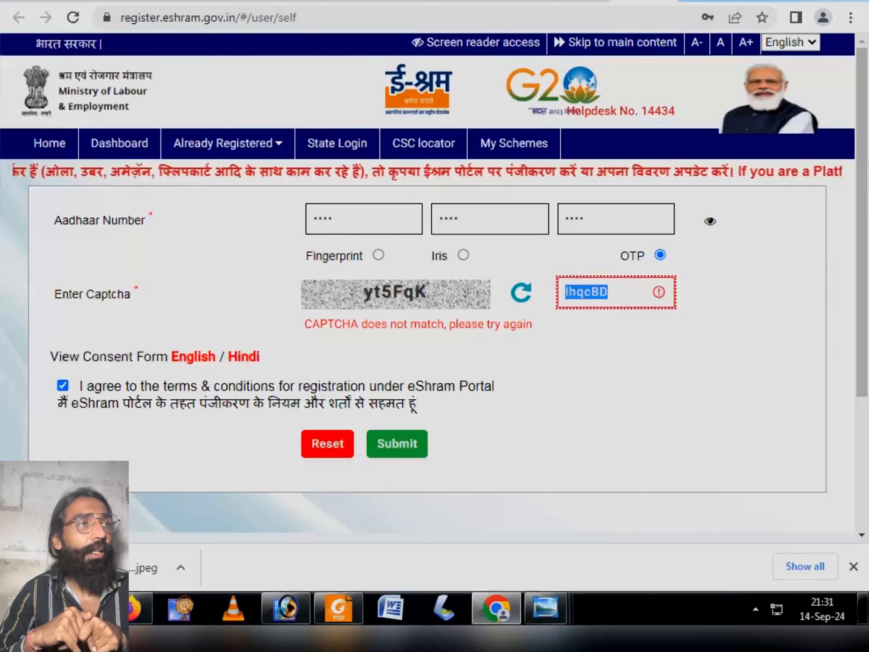
pyautogui.write('yt')
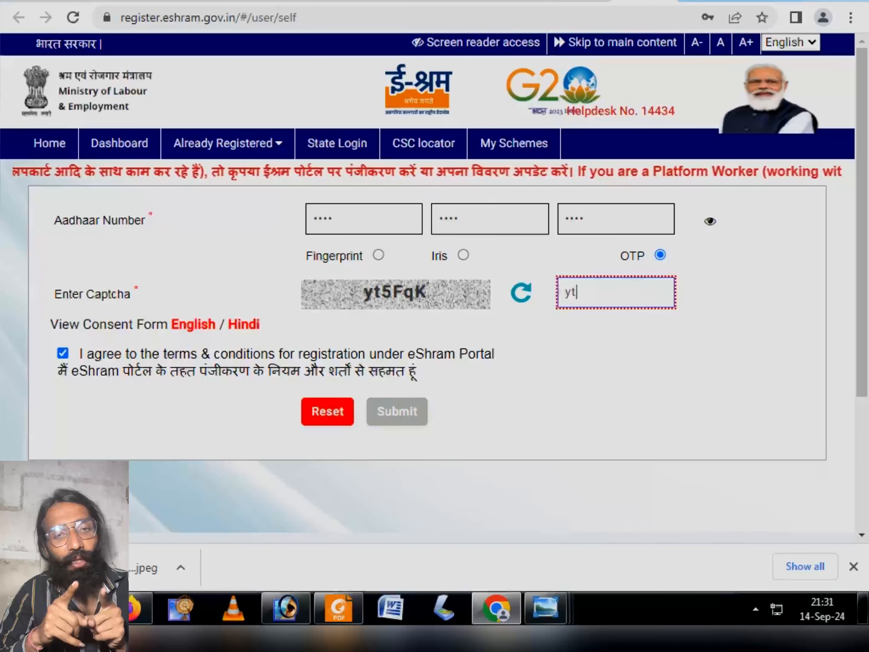
pyautogui.write('5')
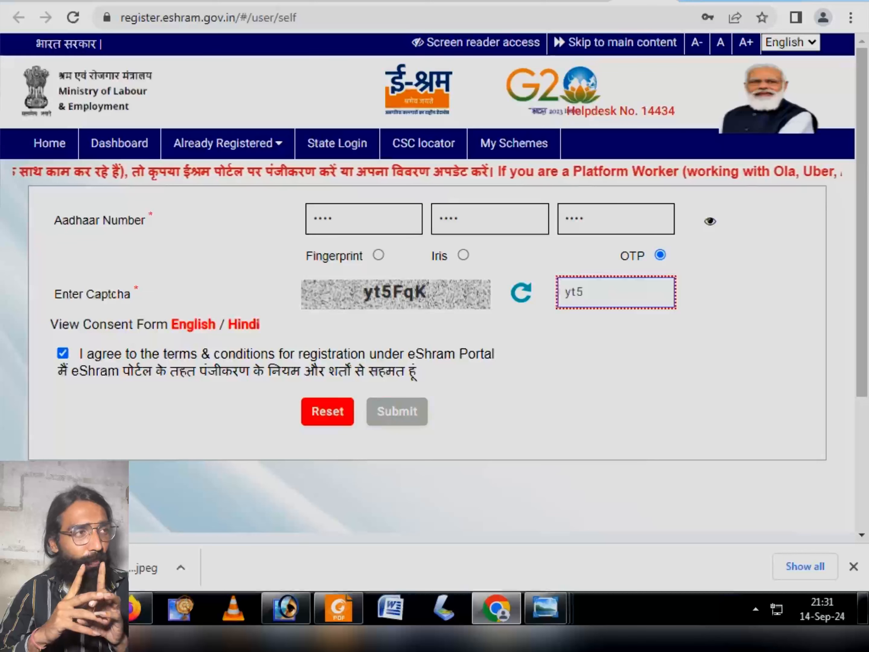
pyautogui.write('FqK')
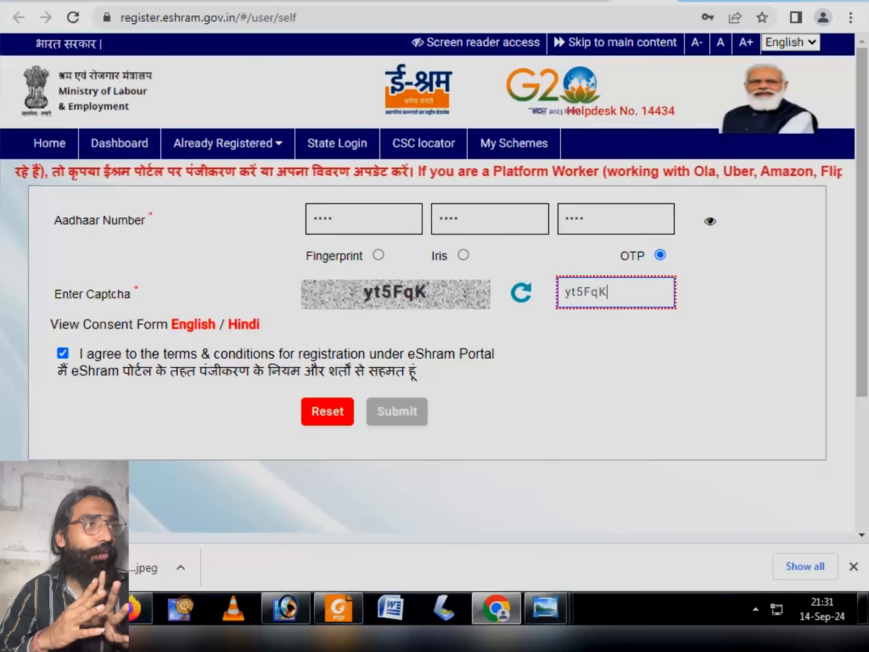
pyautogui.click(397, 412)
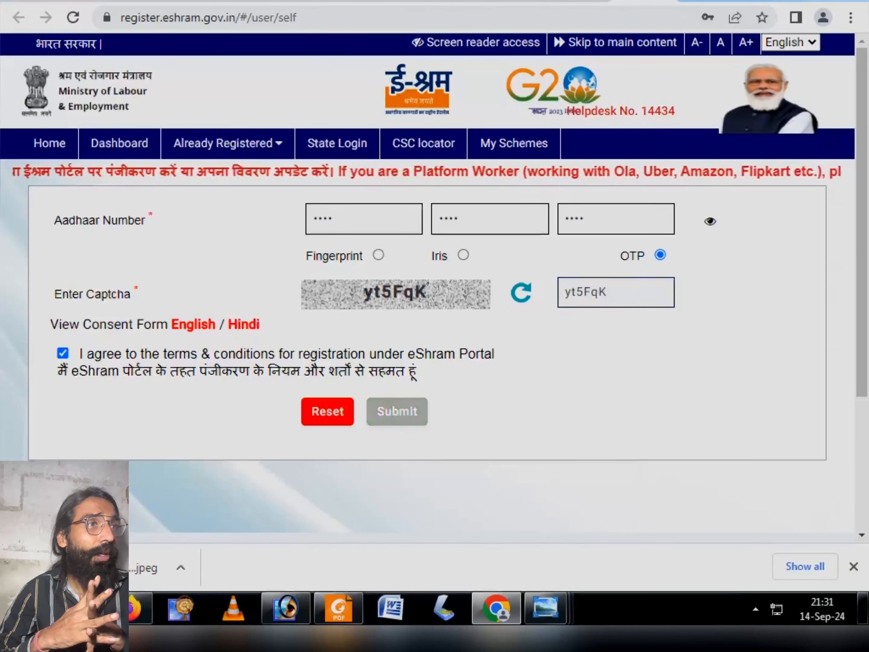
pyautogui.click(285, 398)
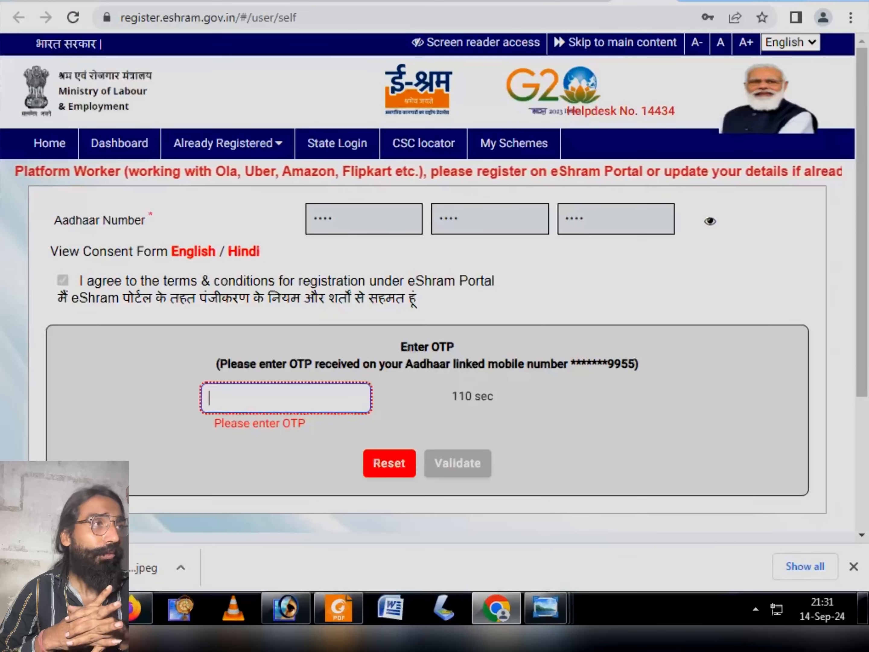
# Enter the OTP from the Aadhaar-linked mobile and validate it
pyautogui.moveTo(52, 209); pyautogui.dragTo(525, 430)
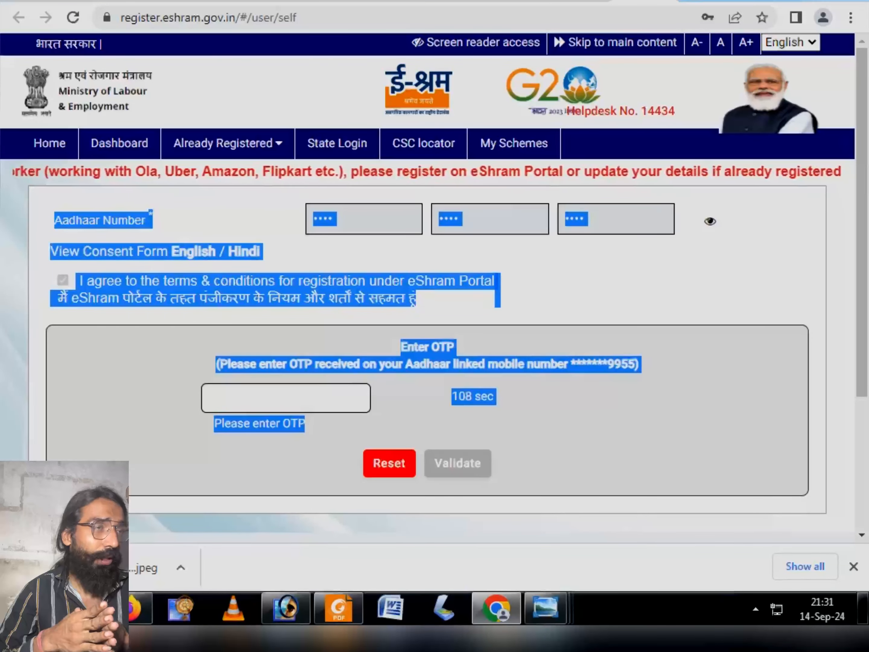
pyautogui.click(285, 398)
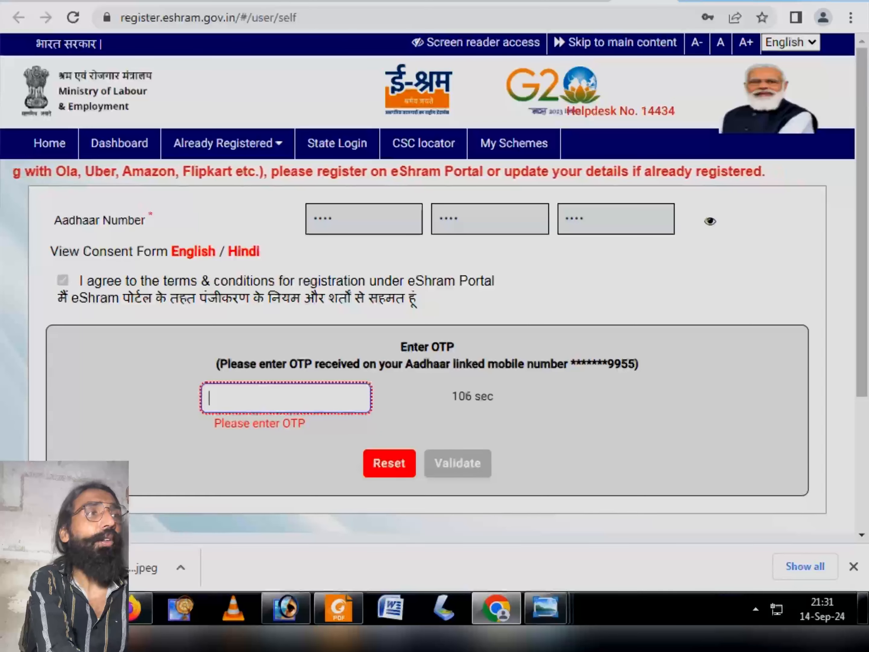
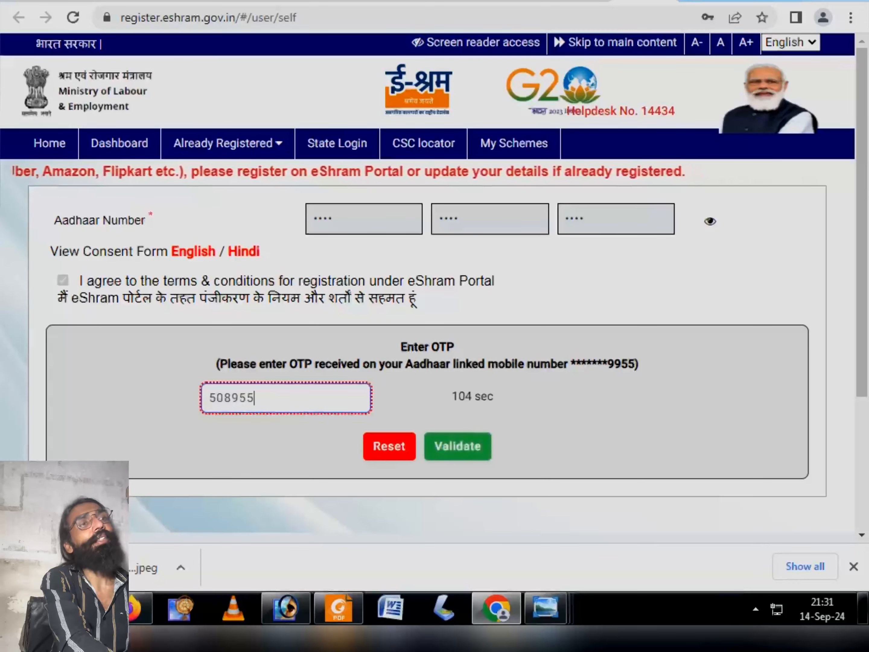
pyautogui.click(457, 447)
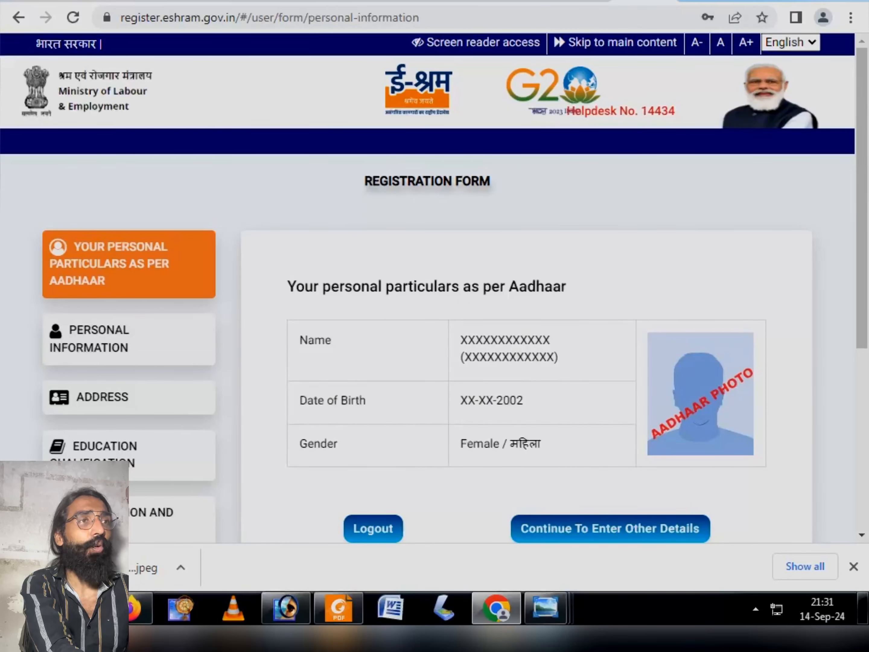
# Set the applicant's Marital Status to Married
pyautogui.click(610, 529)
pyautogui.scroll(-2, 427, 288)
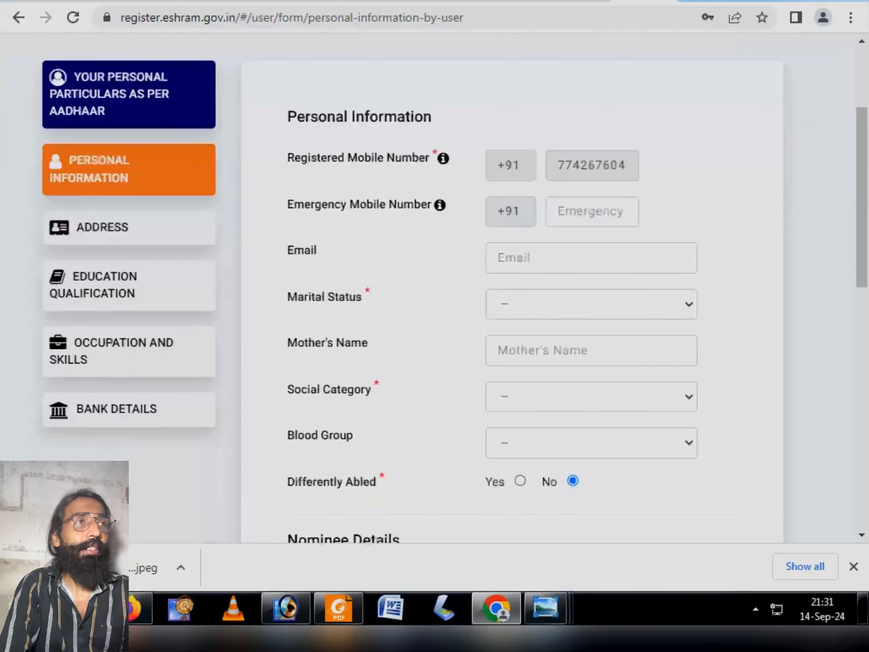
pyautogui.click(591, 258)
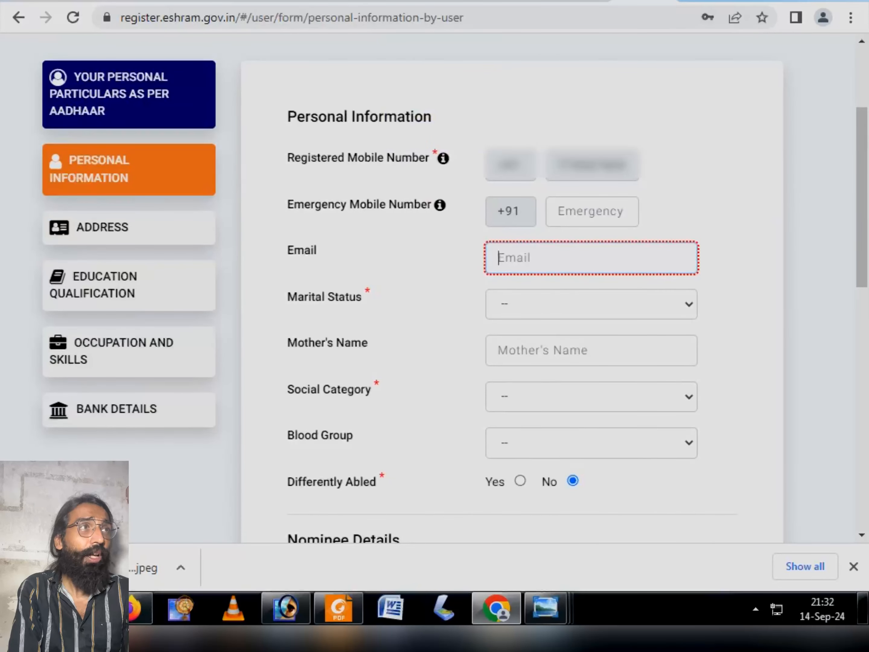
pyautogui.moveTo(287, 117); pyautogui.dragTo(520, 211)
pyautogui.click(591, 257)
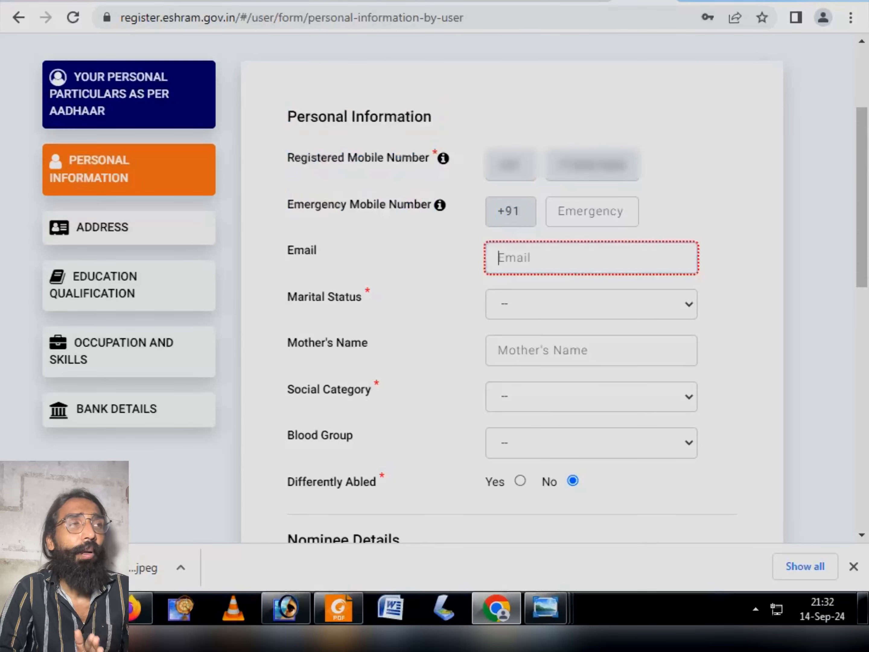
pyautogui.click(590, 304)
pyautogui.press('Down')
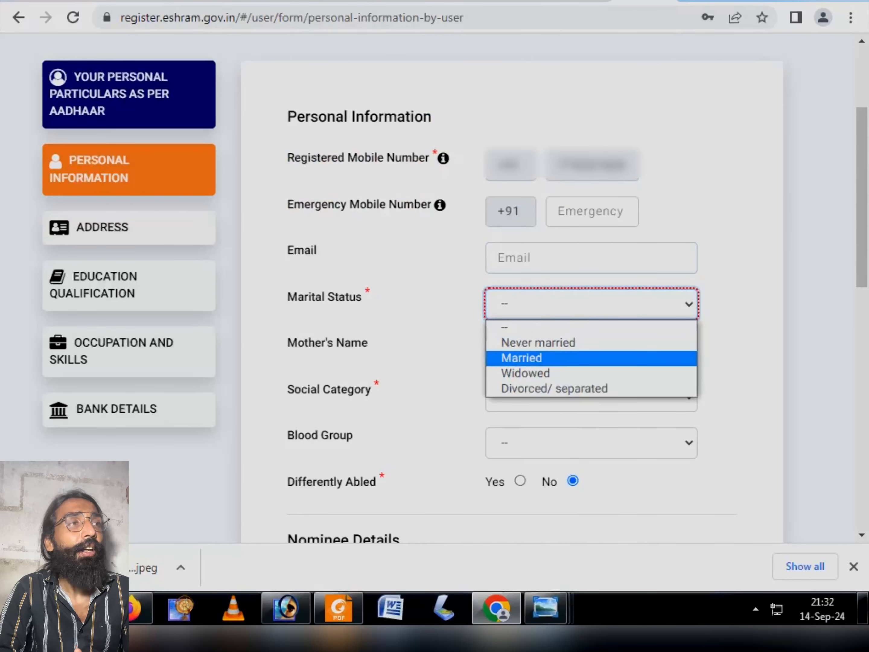
pyautogui.press('Return')
pyautogui.press('Tab')
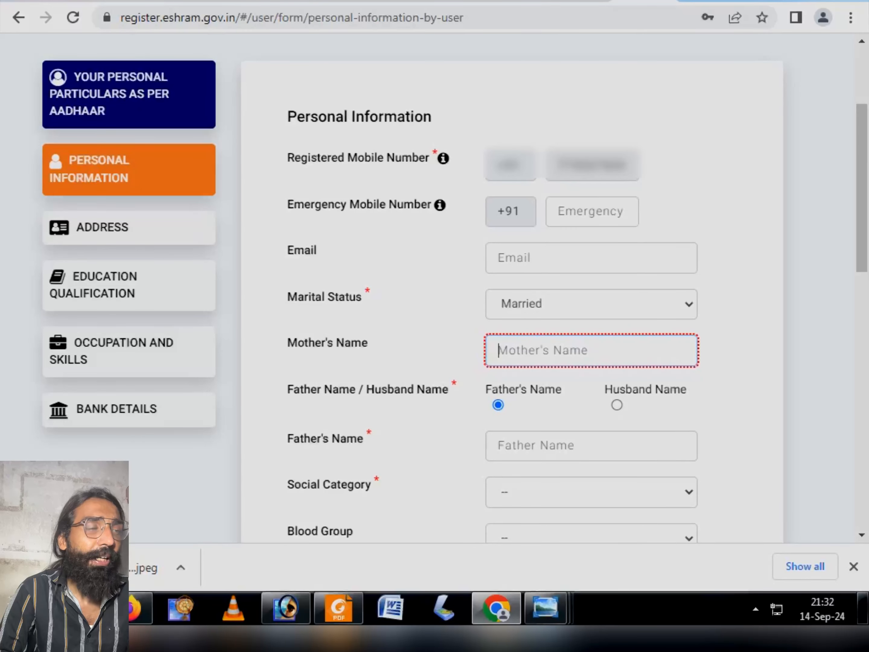
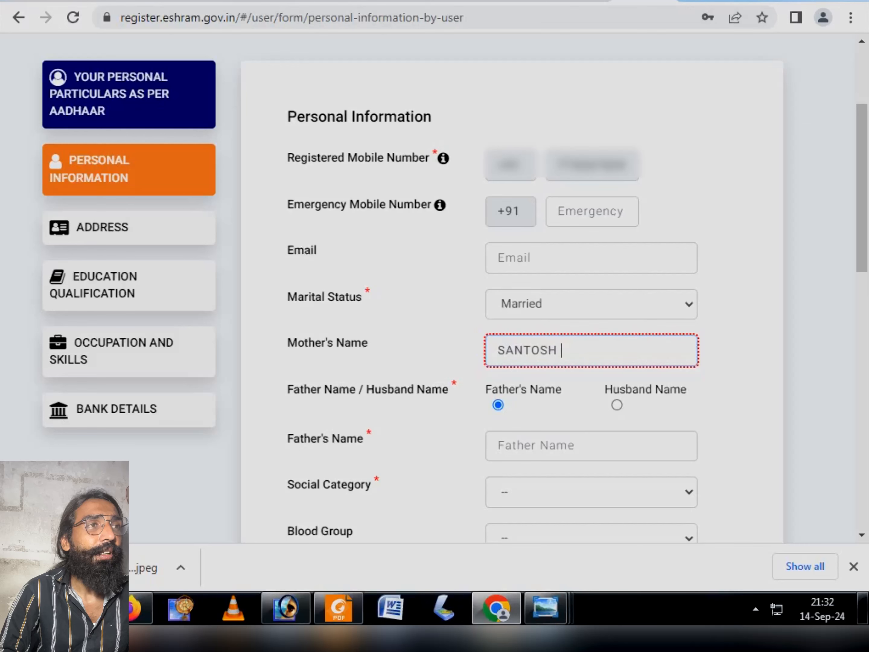
# Fill in the mother's name, switch the relation to Husband Name, and enter the husband's name
pyautogui.press('Tab')
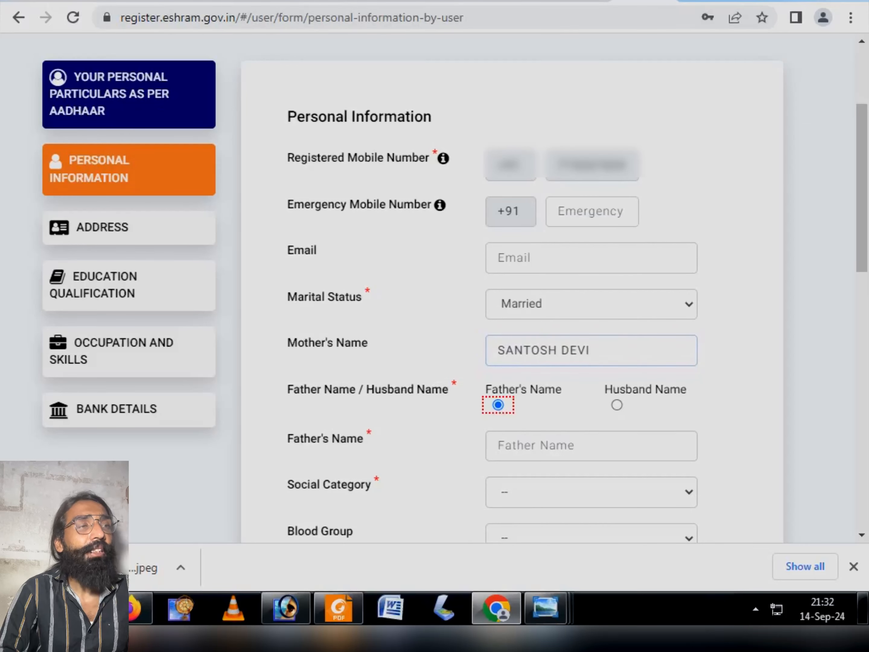
pyautogui.scroll(-2, 511, 298)
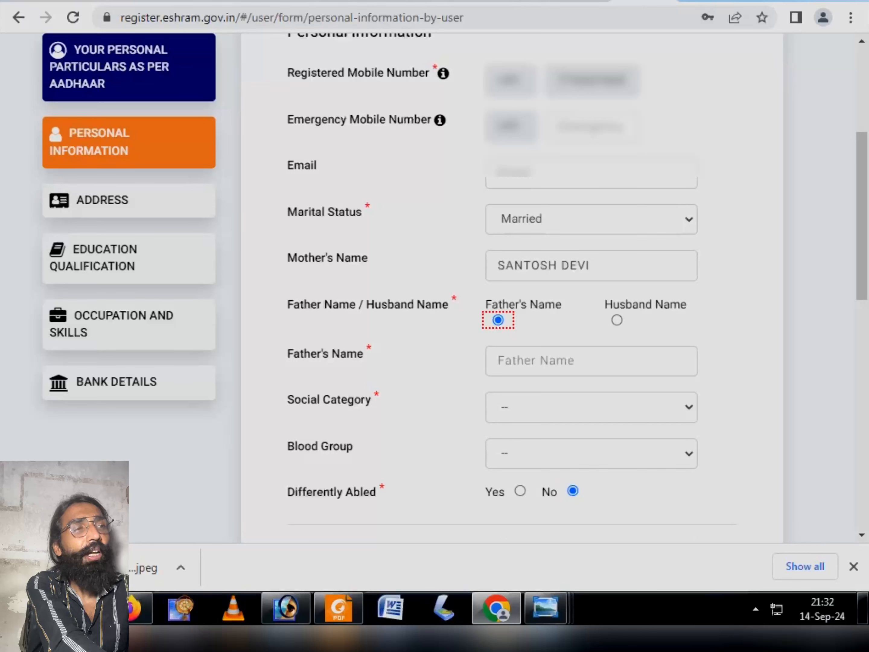
pyautogui.press('Right')
pyautogui.press('Tab')
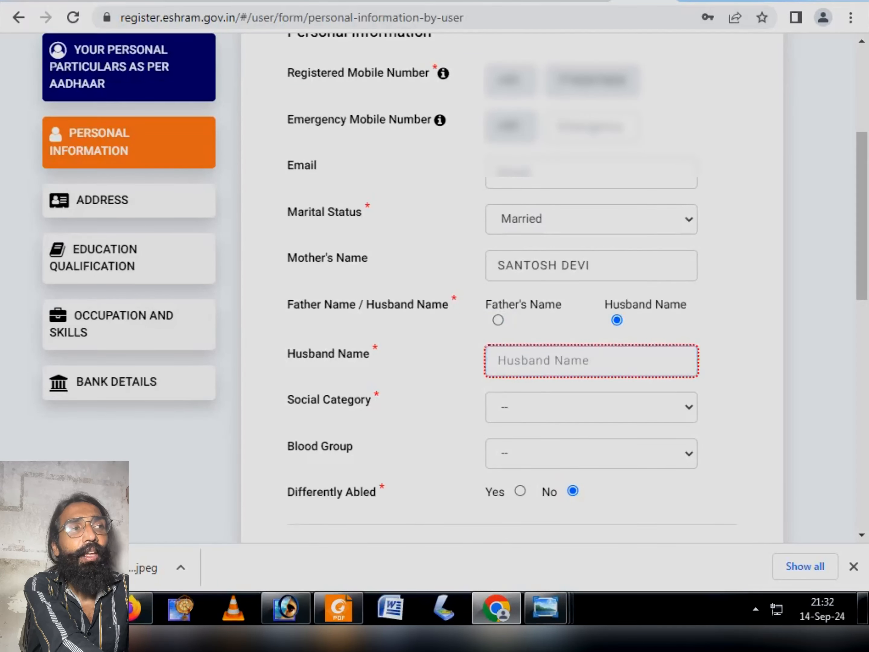
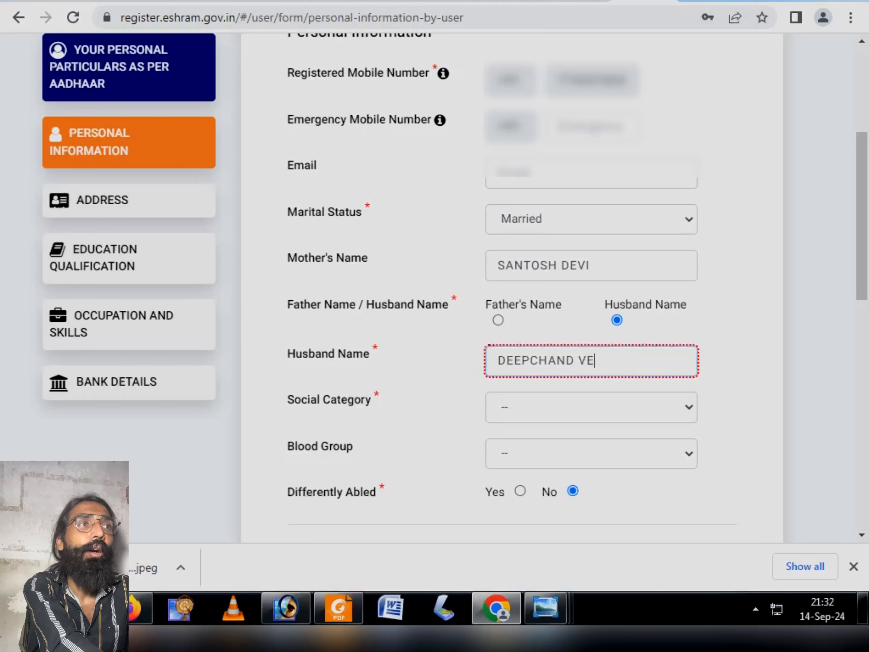
pyautogui.press('Tab')
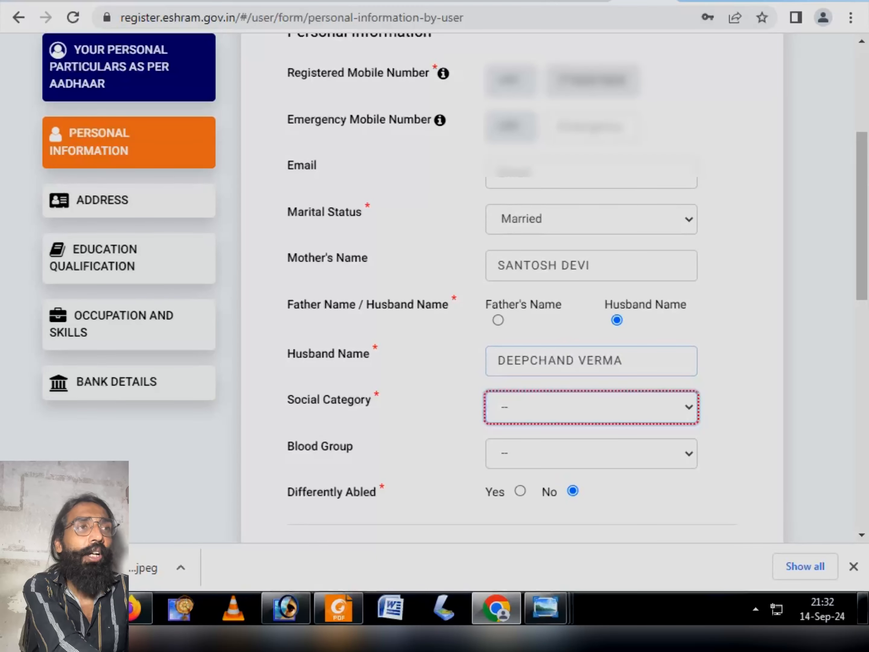
pyautogui.click(591, 407)
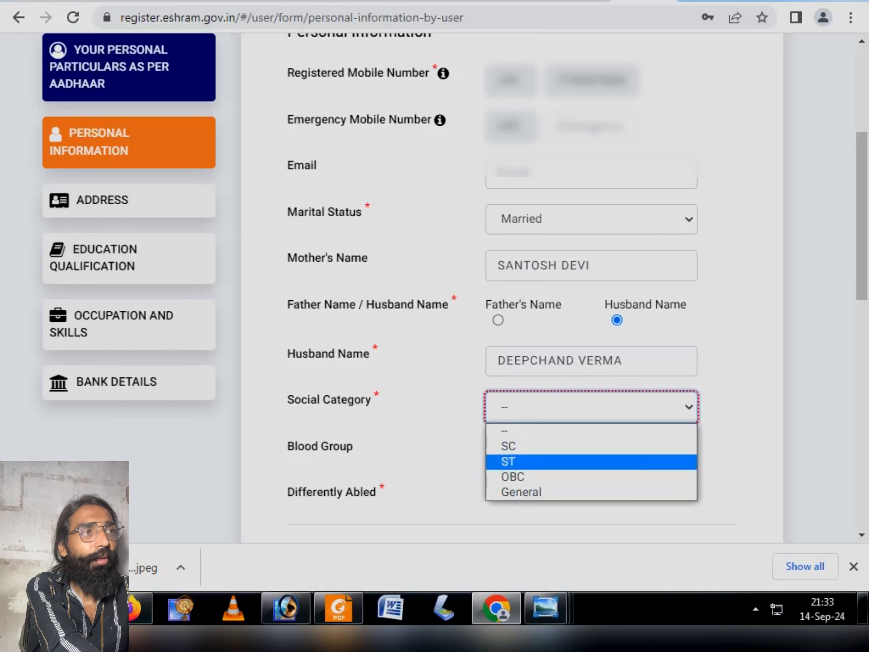
# Choose SC as the applicant's social category
pyautogui.click(569, 446)
pyautogui.scroll(-2, 569, 447)
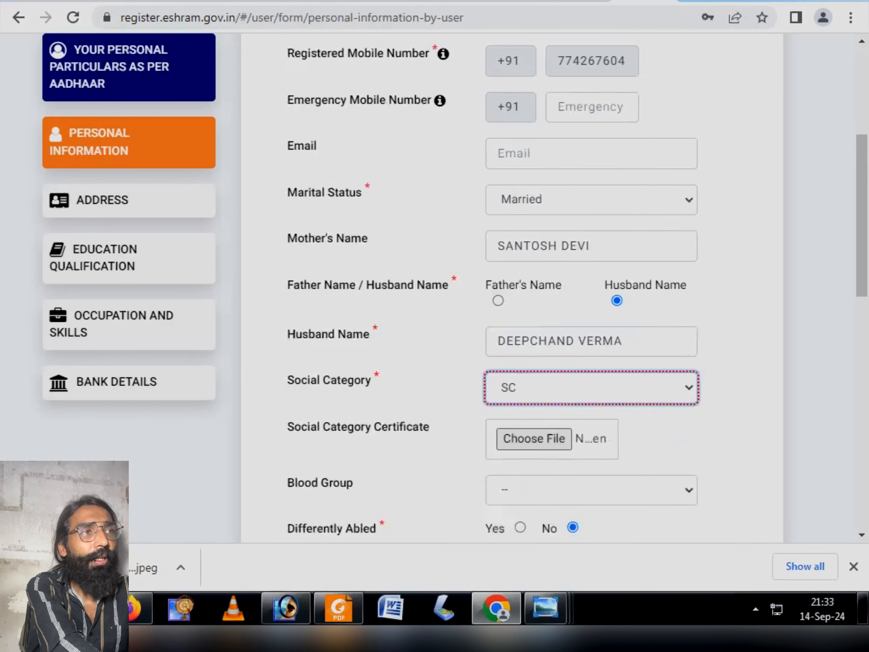
pyautogui.moveTo(287, 277); pyautogui.dragTo(430, 335)
pyautogui.doubleClick(430, 335)
pyautogui.click(430, 335)
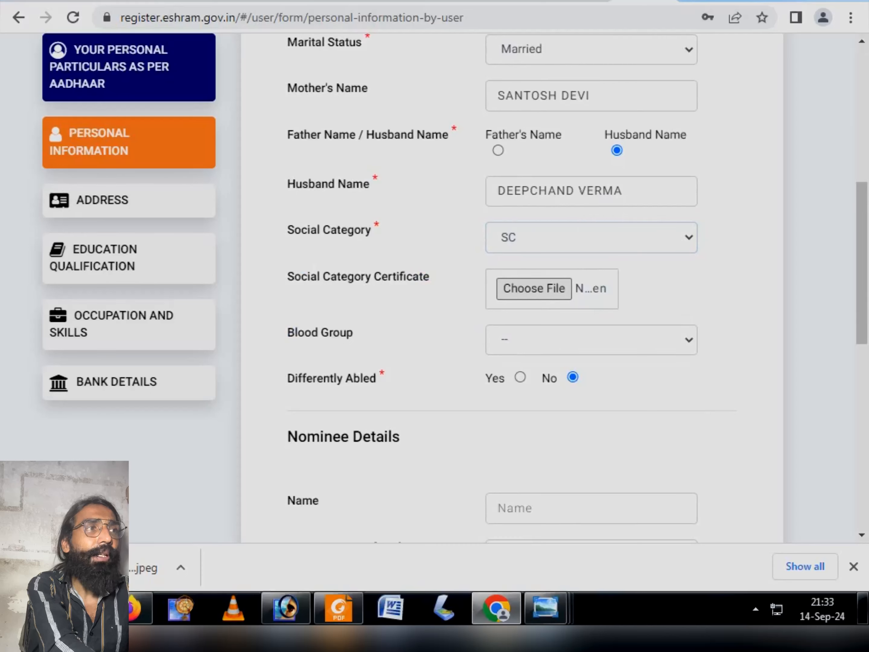
# Set the blood group to B+ and scroll down to Nominee Details
pyautogui.click(591, 339)
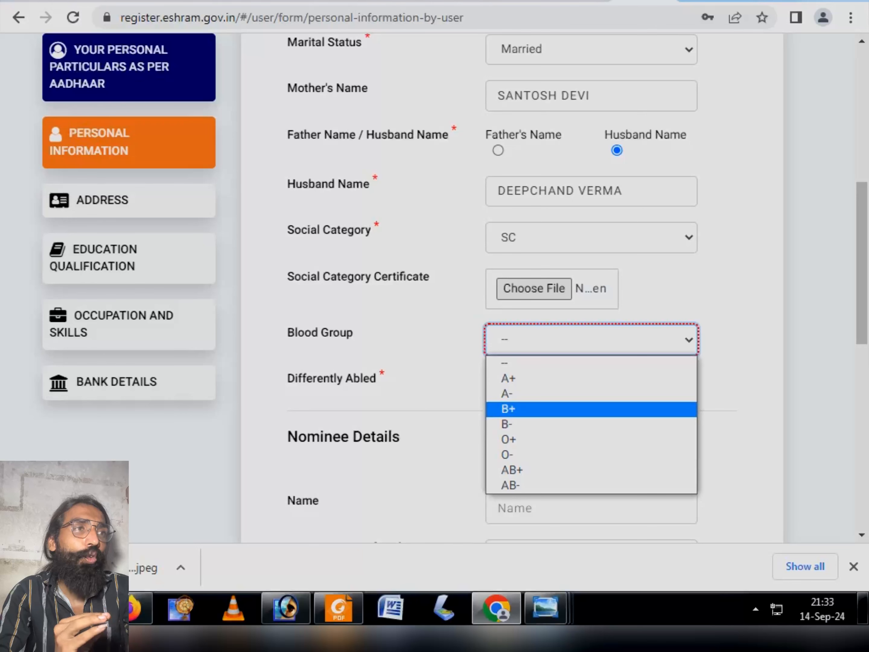
pyautogui.click(591, 409)
pyautogui.scroll(-2, 511, 288)
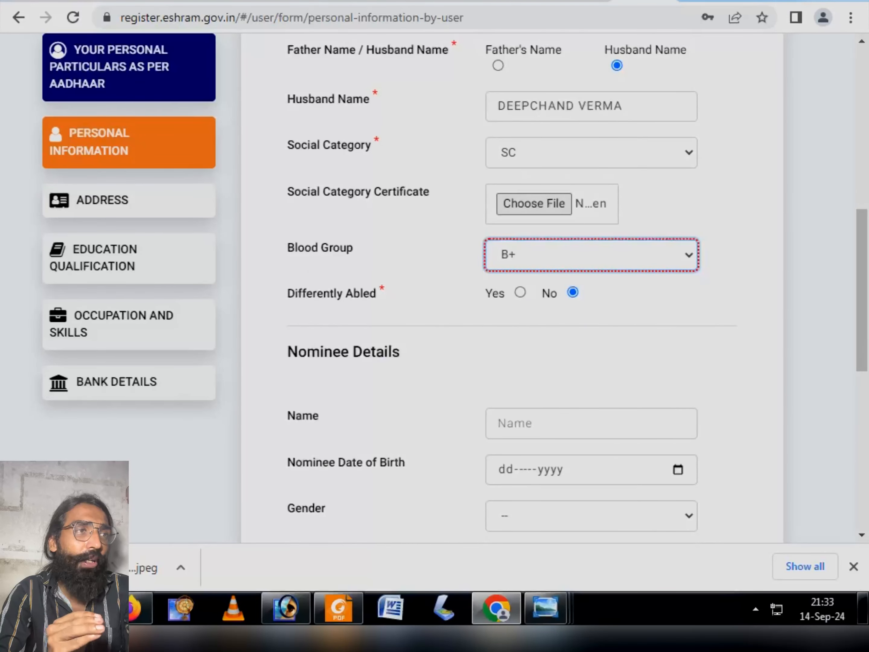
pyautogui.scroll(-1, 564, 294)
pyautogui.click(572, 338)
pyautogui.scroll(-1, 577, 286)
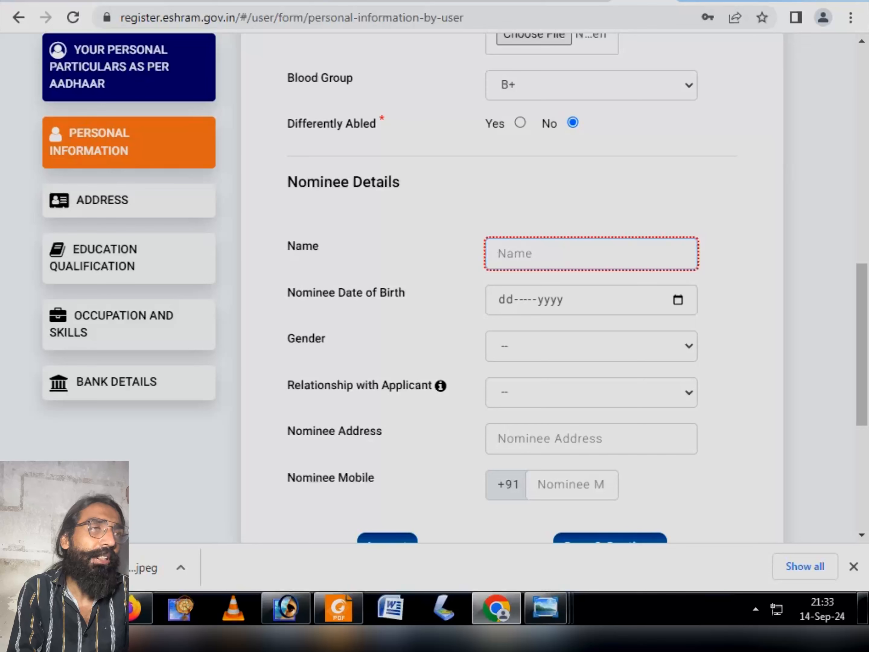
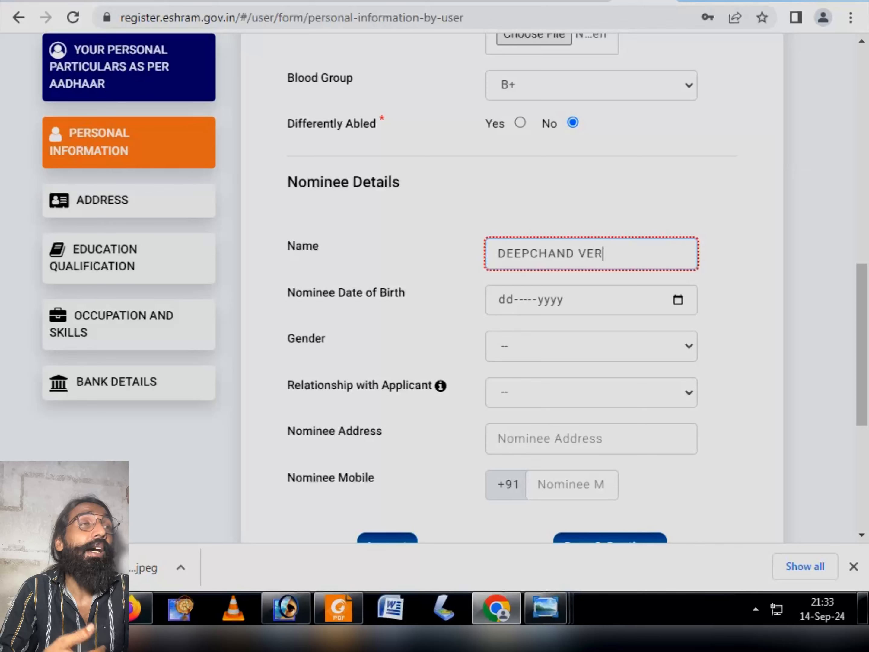
# Enter the nominee's name and birth date 02-Jul-1996
pyautogui.press('Tab')
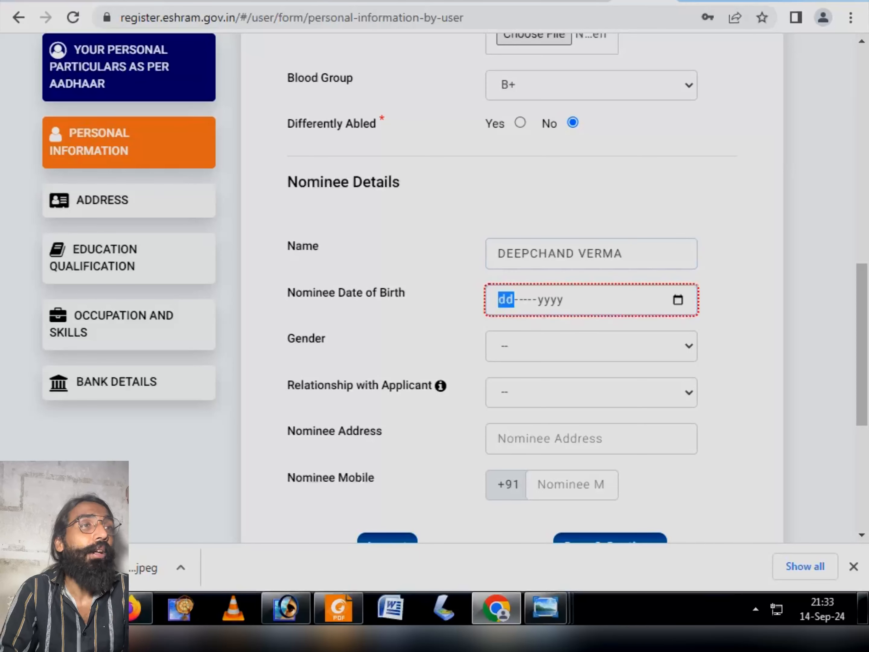
pyautogui.write('02')
pyautogui.write('07')
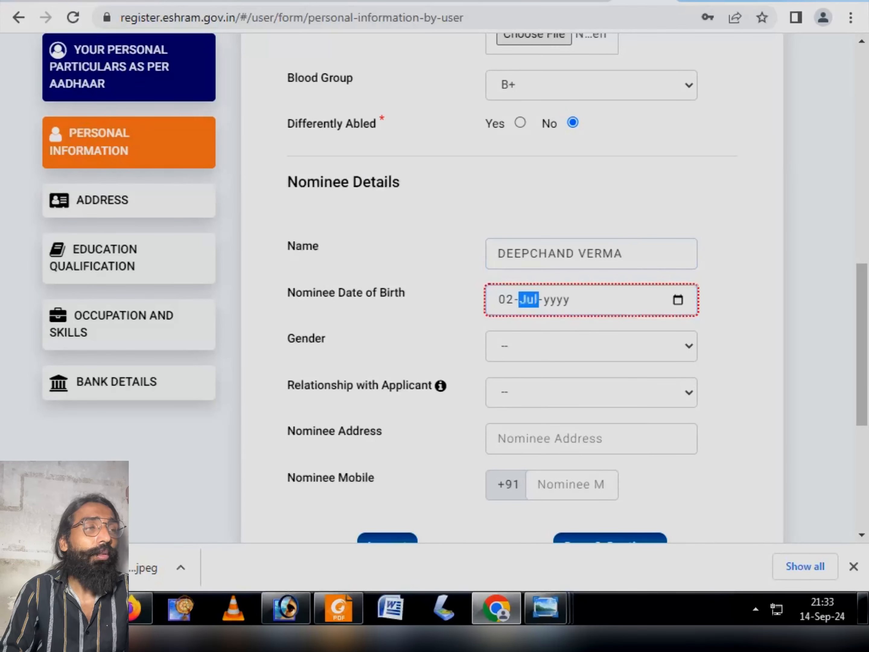
pyautogui.press('Right')
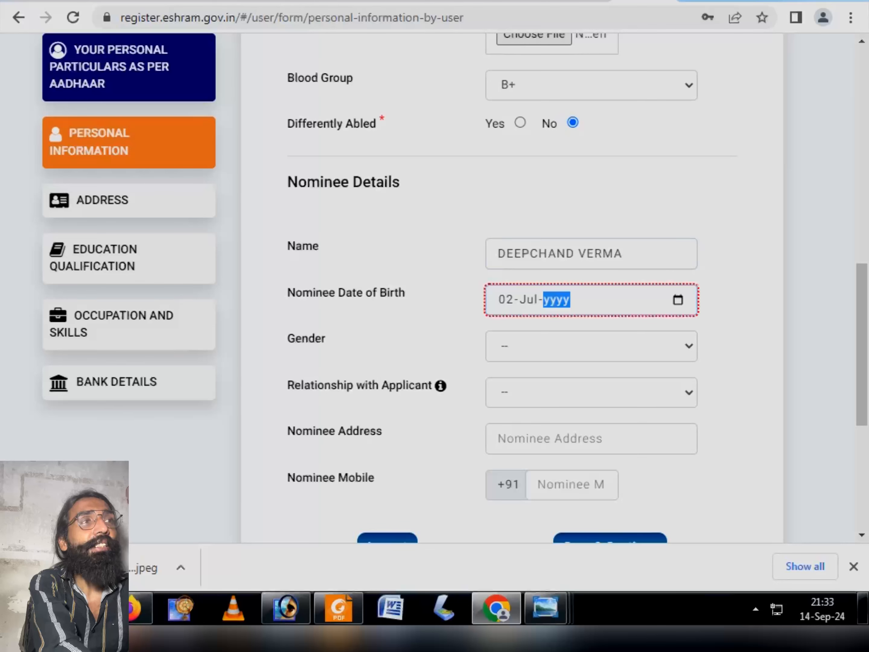
pyautogui.write('2-Jul-1996')
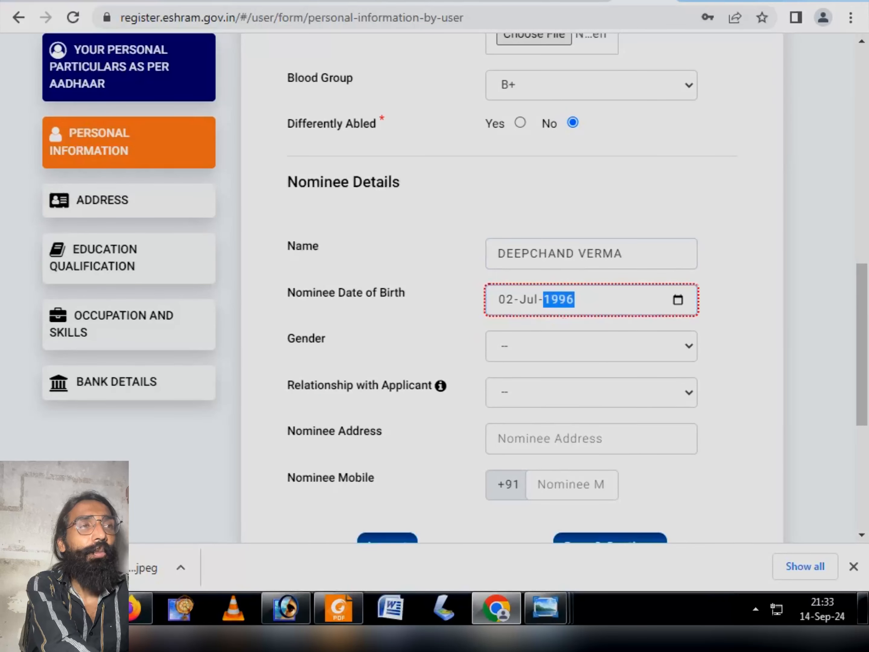
pyautogui.press('Tab')
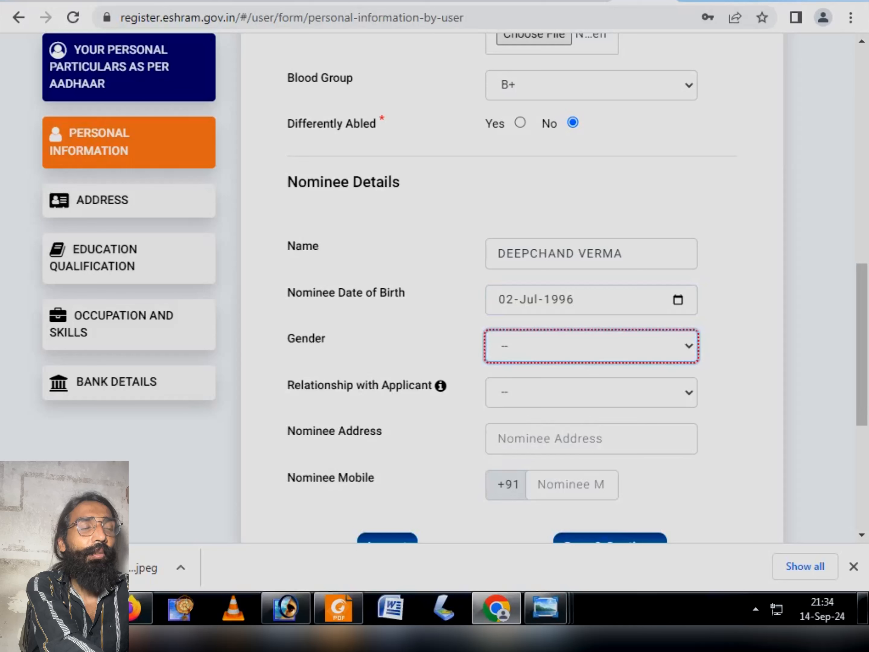
# Set the nominee's gender to Male and relationship with applicant to Husband
pyautogui.press('f')
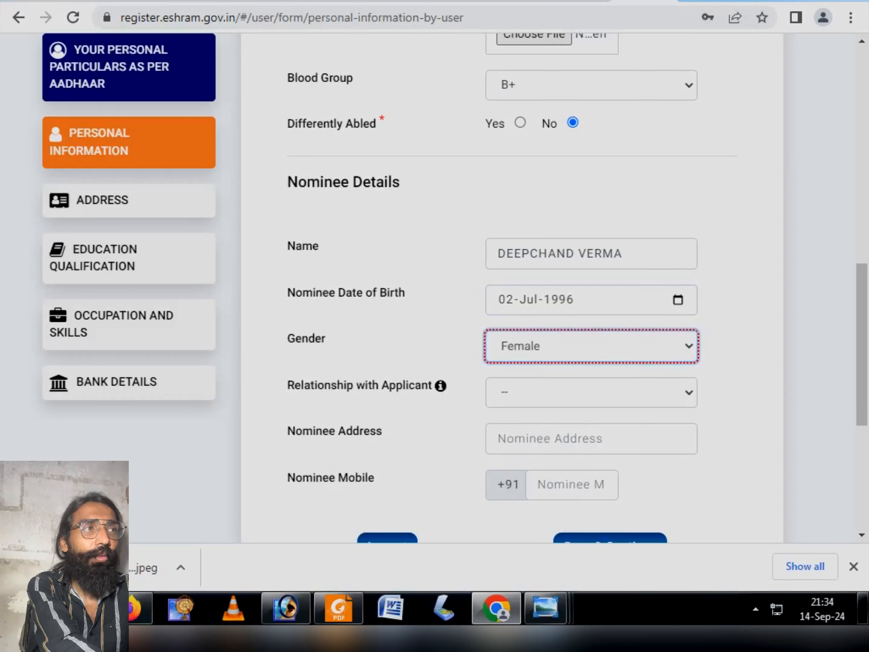
pyautogui.press('m')
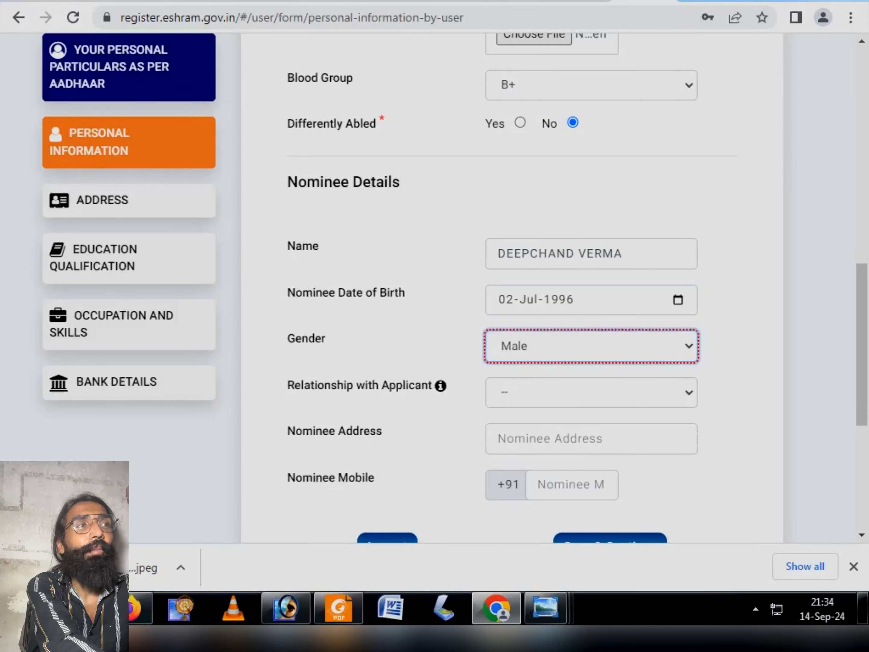
pyautogui.press('Return')
pyautogui.press('Return')
pyautogui.press('Tab')
pyautogui.press('Return')
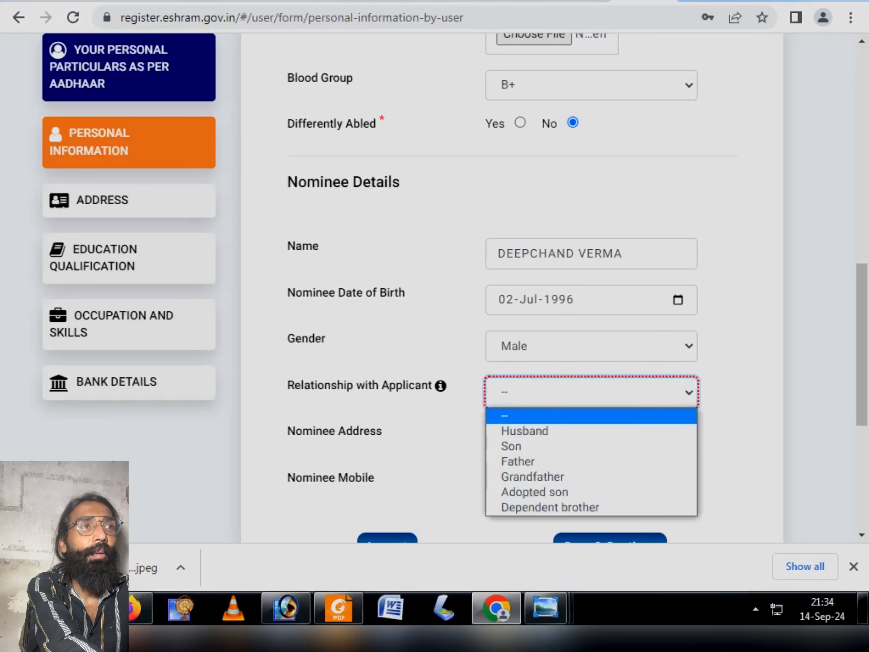
pyautogui.press('h')
pyautogui.press('d')
pyautogui.press('s')
pyautogui.press('d')
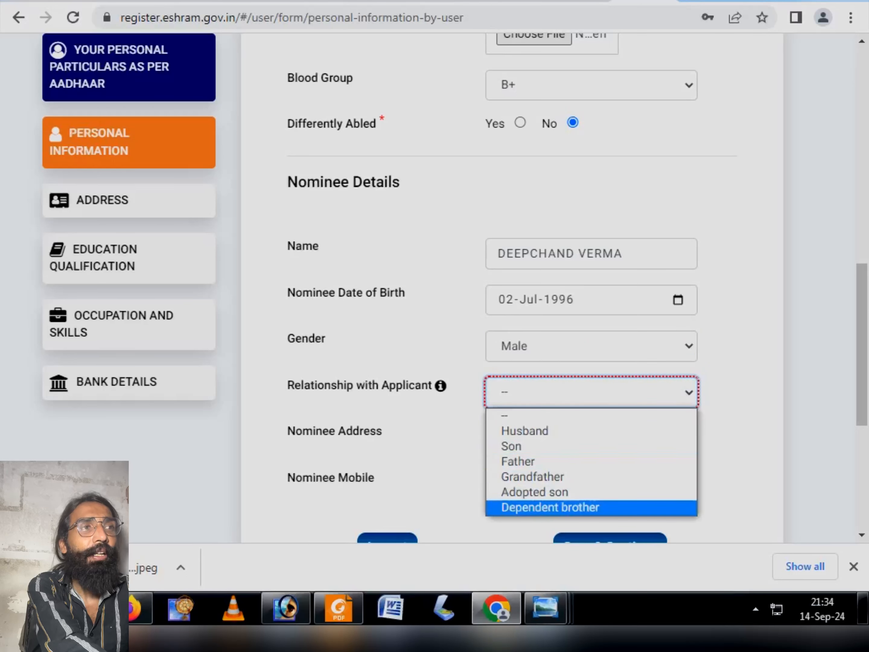
pyautogui.press('h')
pyautogui.press('s')
pyautogui.press('h')
pyautogui.press('Return')
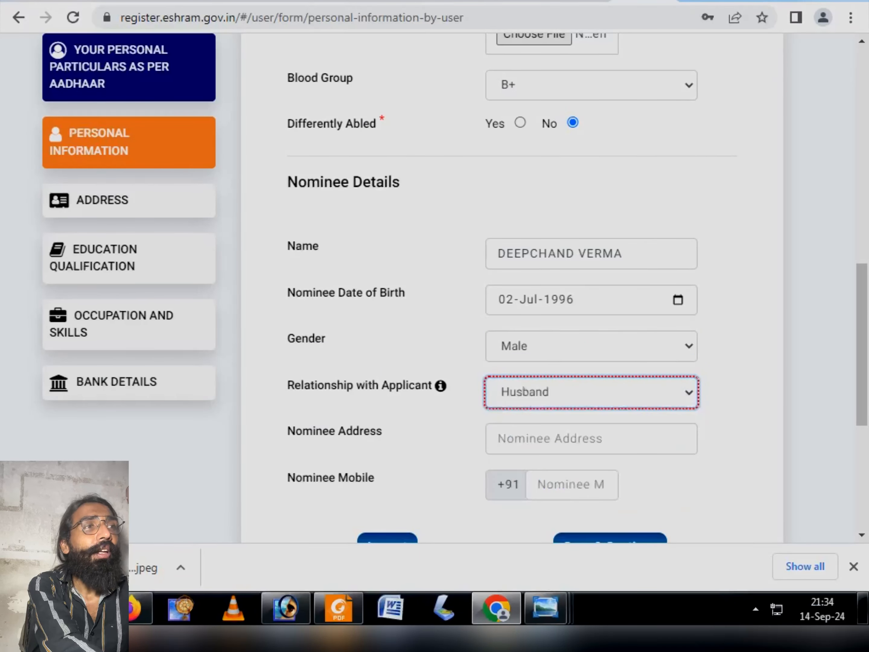
pyautogui.press('Tab')
pyautogui.scroll(-2, 512, 288)
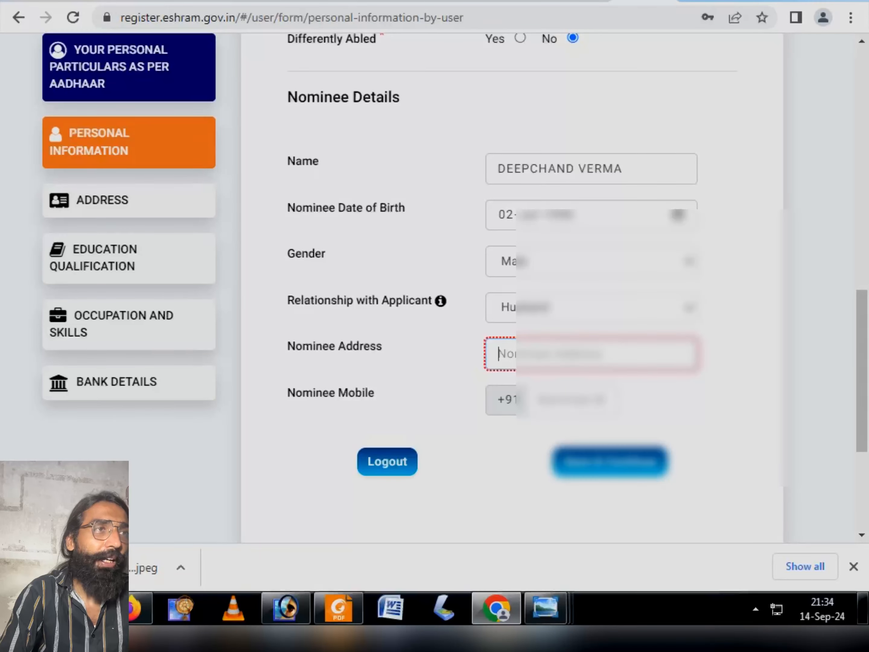
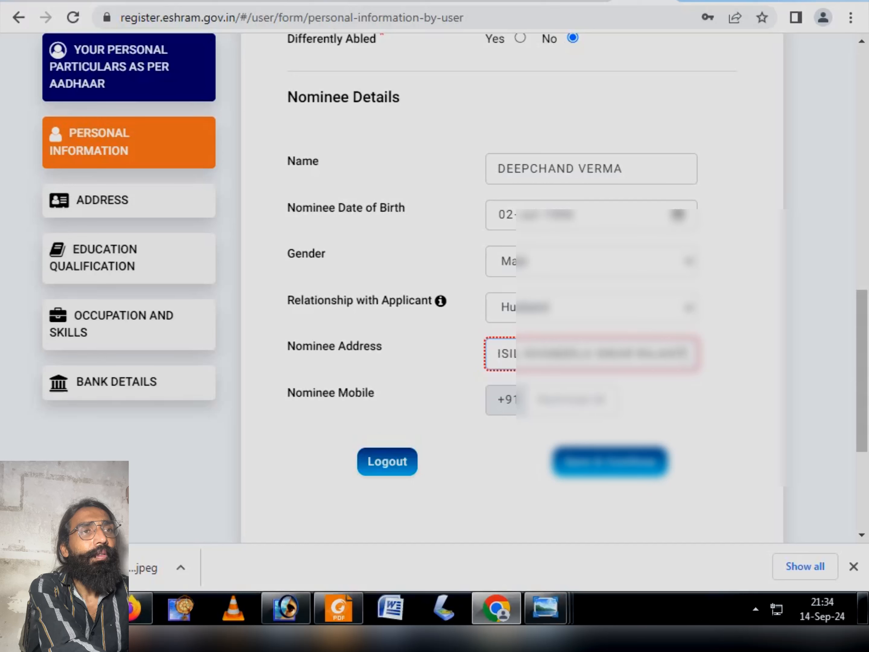
# Enter the nominee's full address and begin typing the nominee's mobile number
pyautogui.press('Tab')
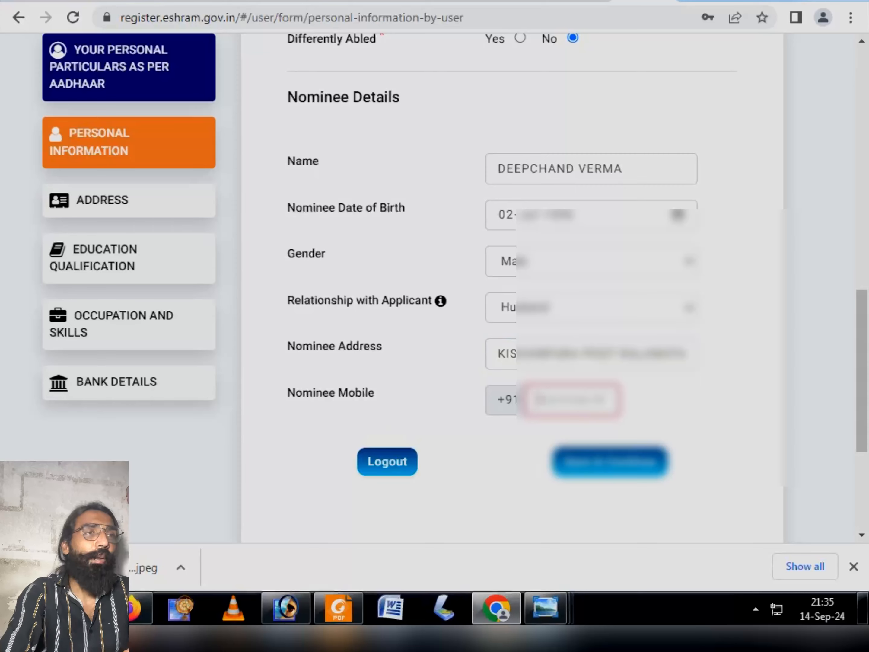
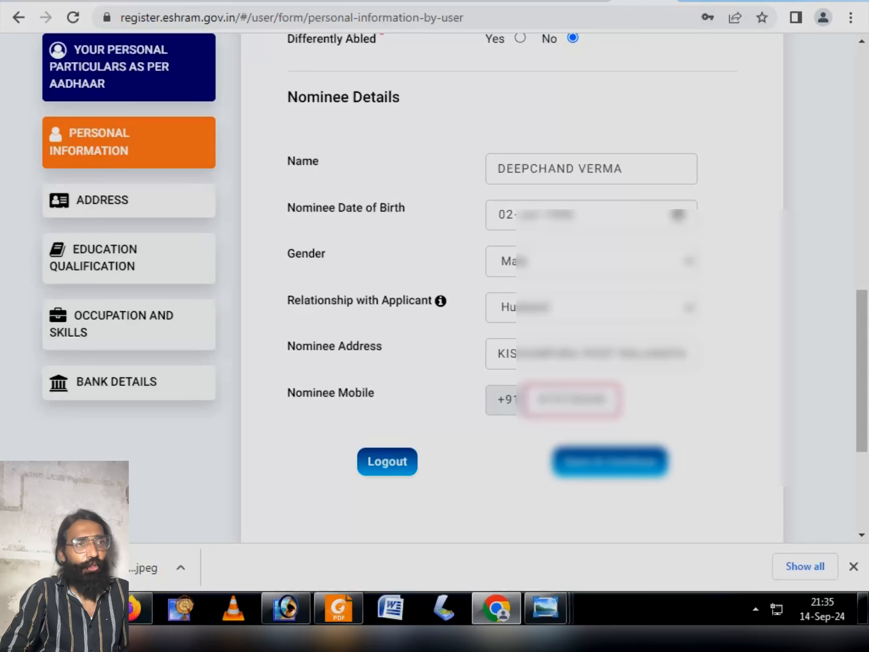
# Save the personal information and choose the home state and district on the Address step
pyautogui.click(611, 461)
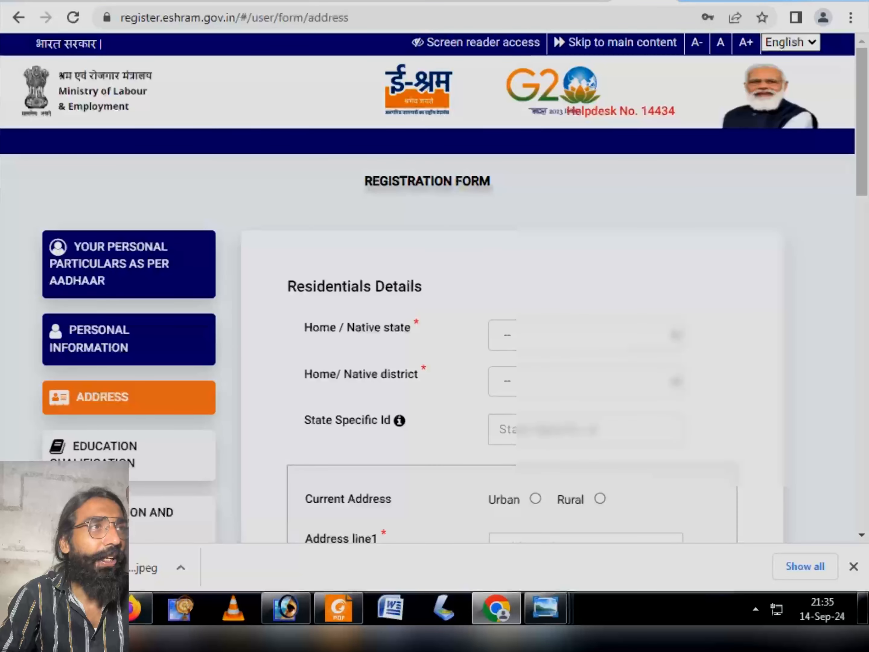
pyautogui.click(586, 335)
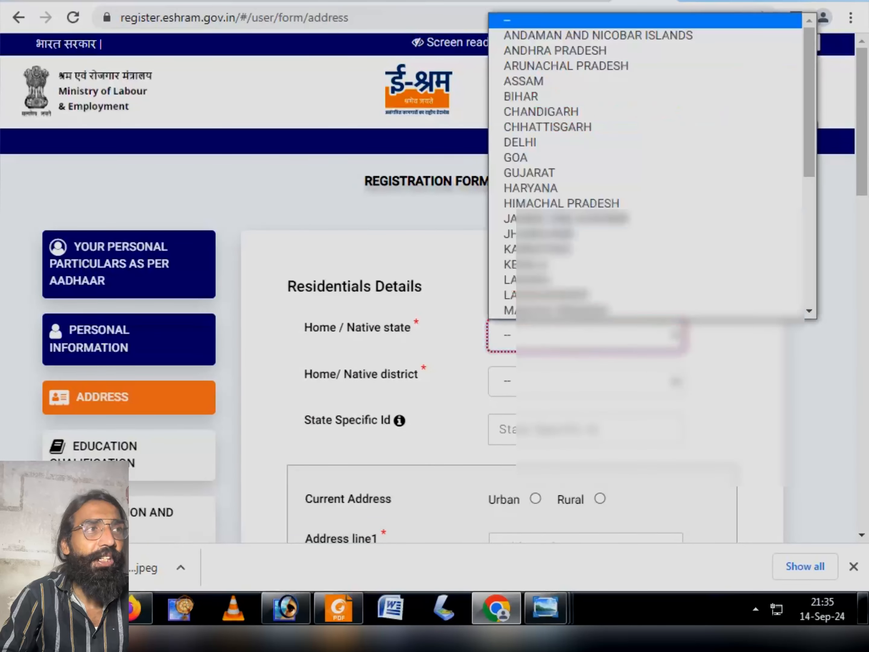
pyautogui.scroll(-4, 586, 114)
pyautogui.click(537, 188)
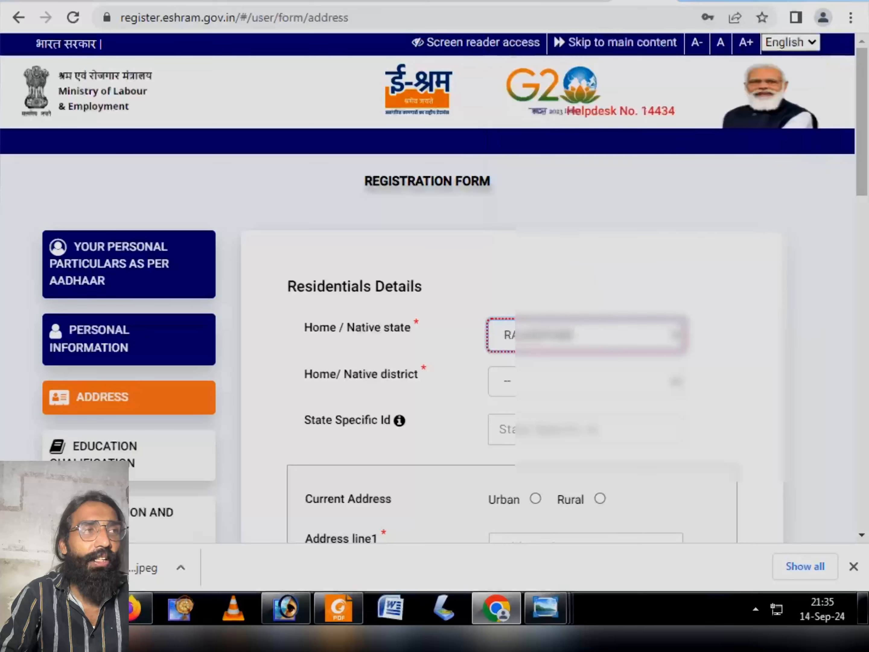
pyautogui.click(585, 381)
pyautogui.scroll(-4, 580, 213)
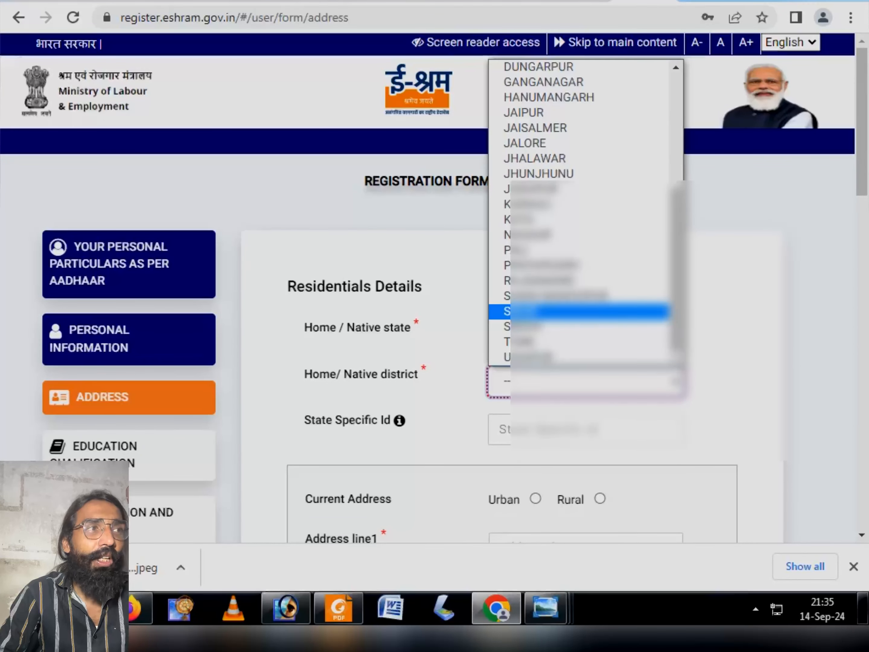
pyautogui.press('Return')
# Mark the current address type as Rural
pyautogui.scroll(-2, 434, 287)
pyautogui.click(585, 344)
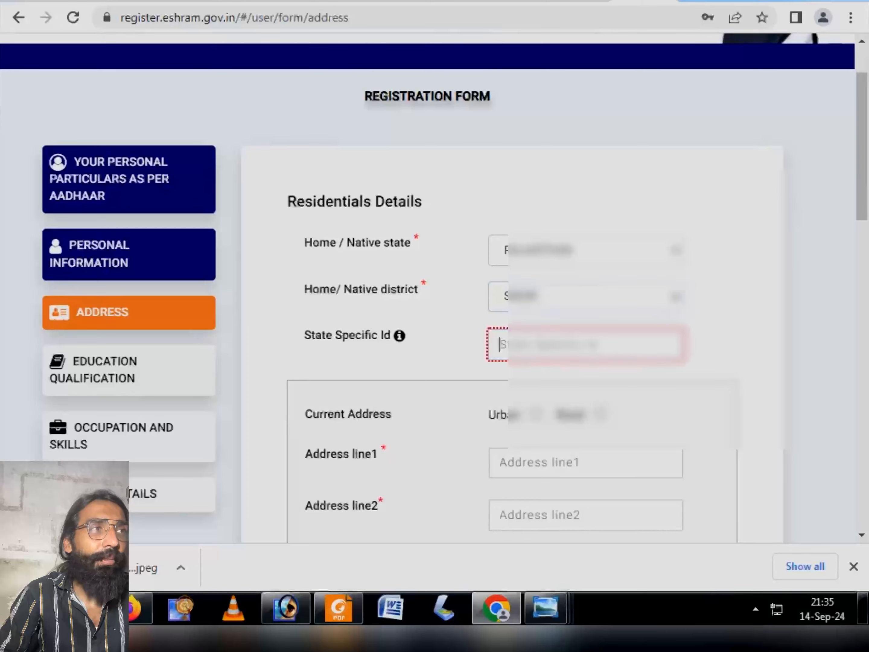
pyautogui.scroll(-1, 586, 344)
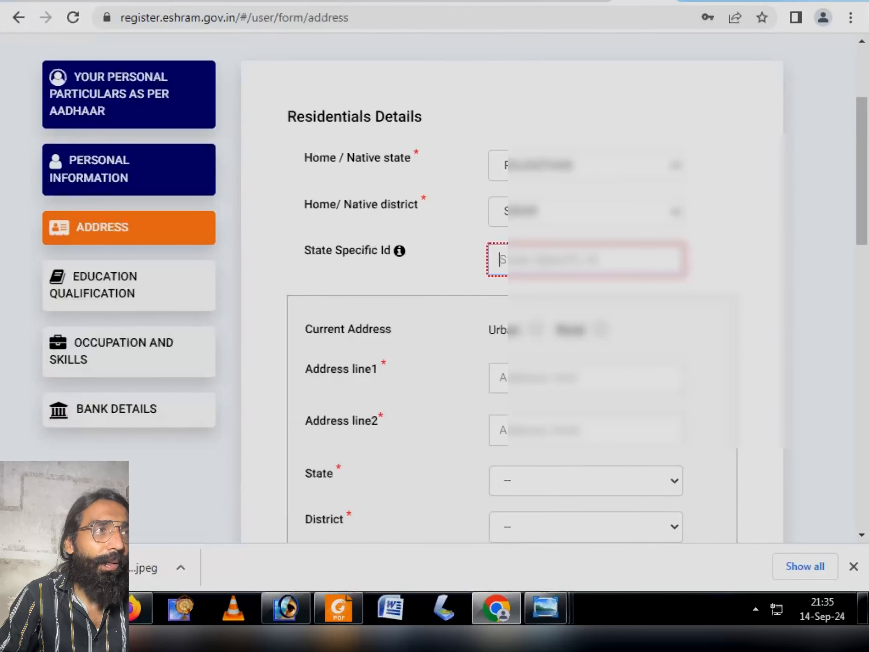
pyautogui.click(600, 328)
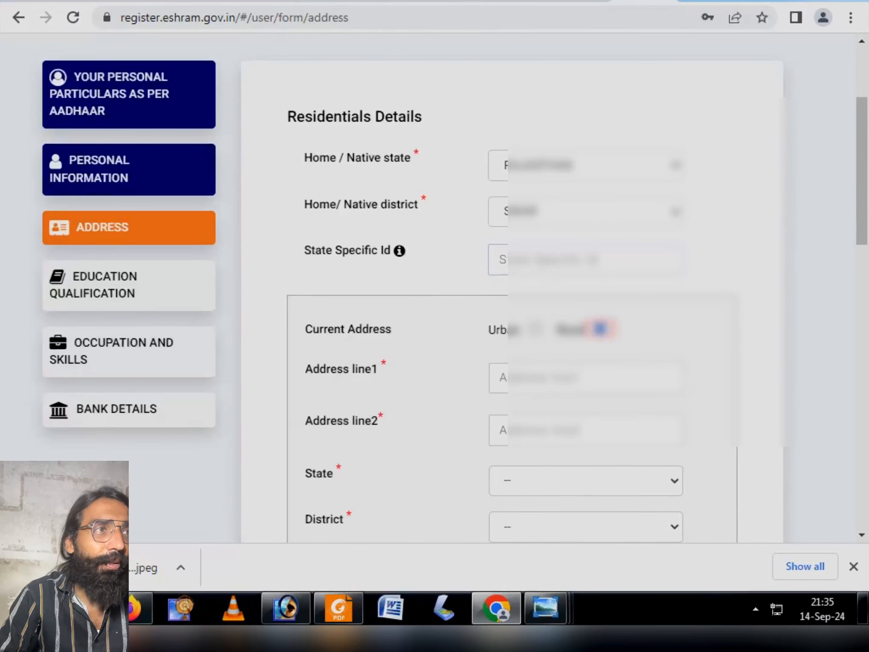
pyautogui.scroll(-1, 600, 328)
pyautogui.click(585, 293)
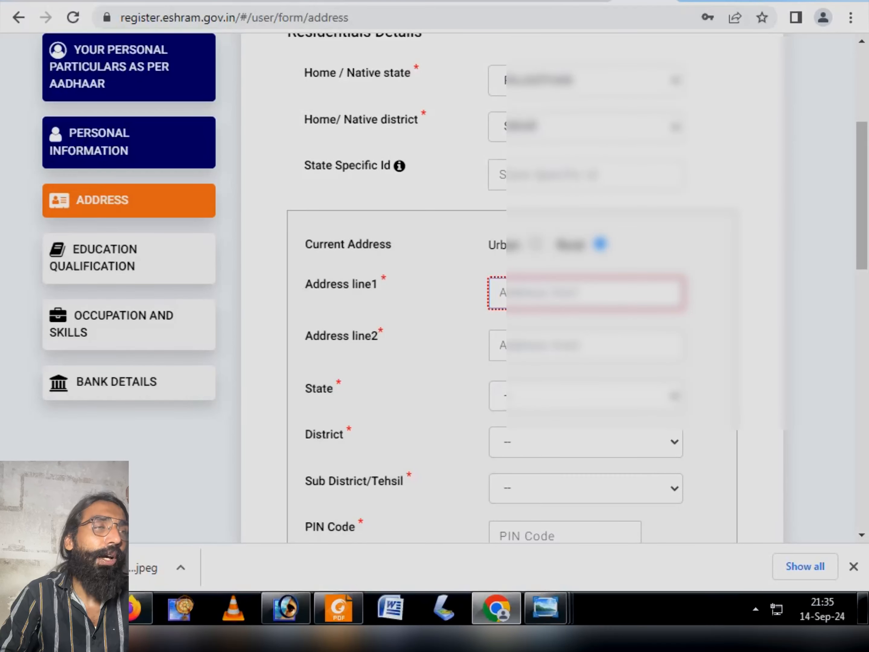
# Fill in the two current address lines
pyautogui.write('K')
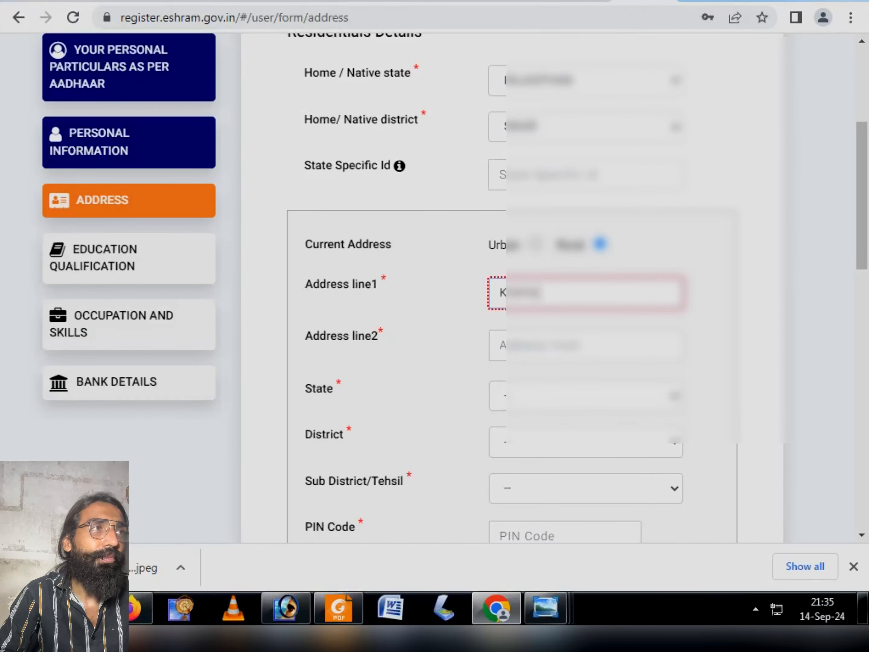
pyautogui.write('...')
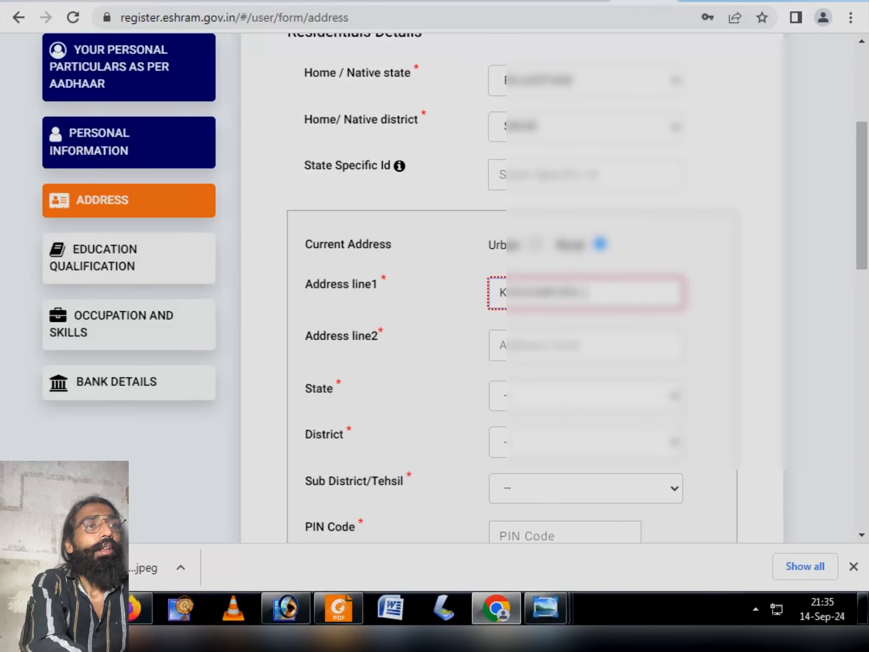
pyautogui.write('......')
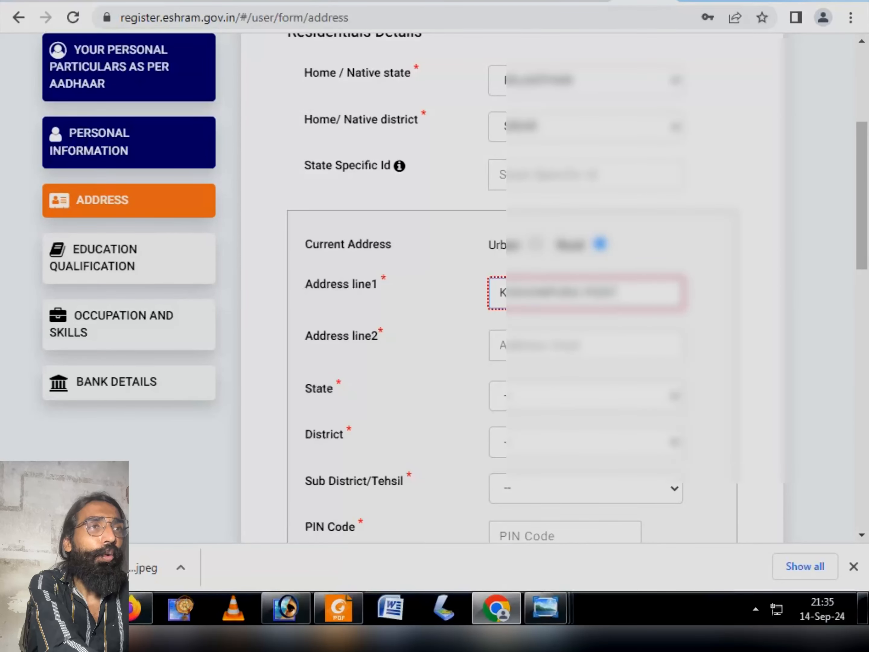
pyautogui.write('...')
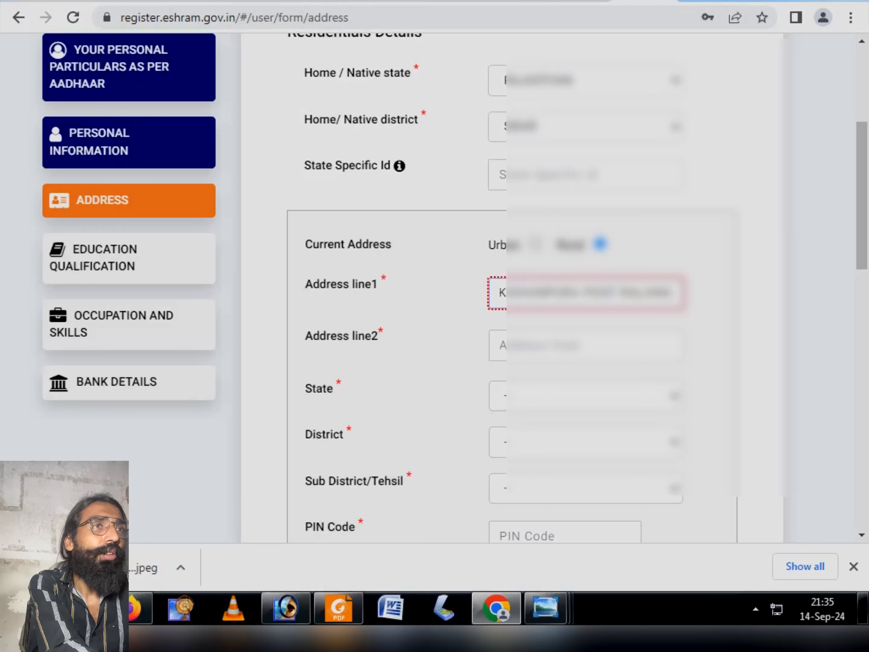
pyautogui.write('...')
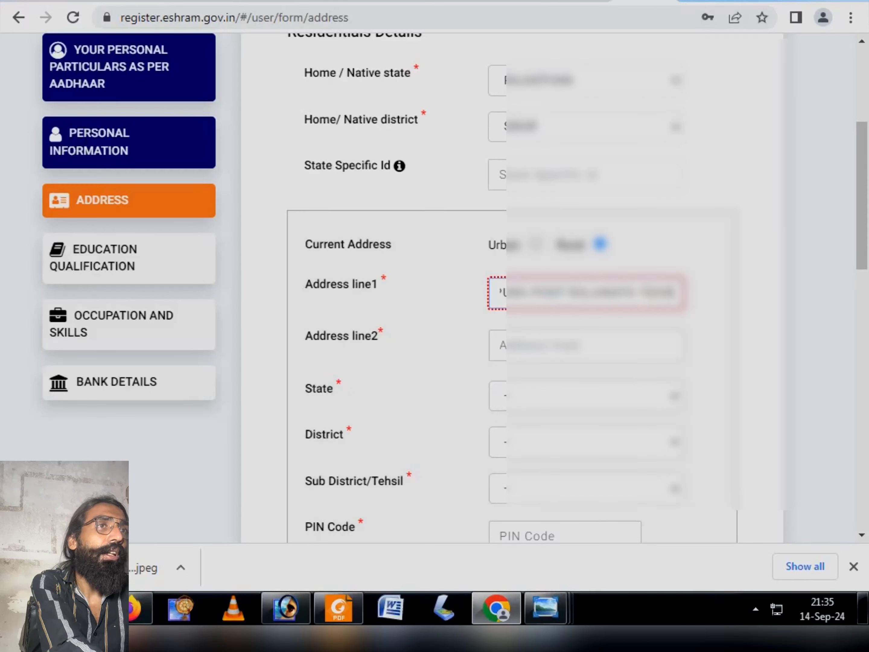
pyautogui.write('...')
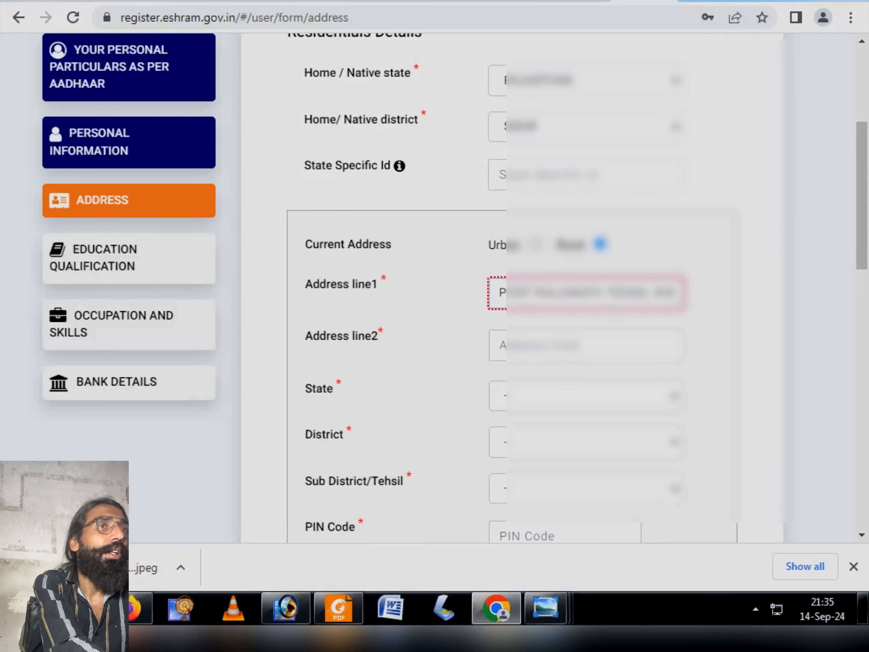
pyautogui.press('Tab')
pyautogui.write('DISTR')
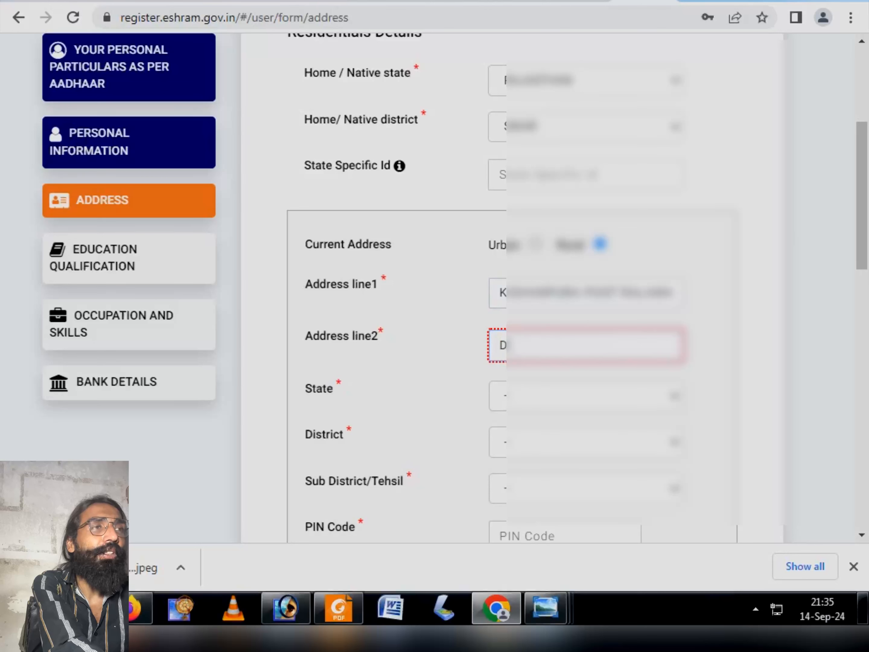
pyautogui.write('ICT')
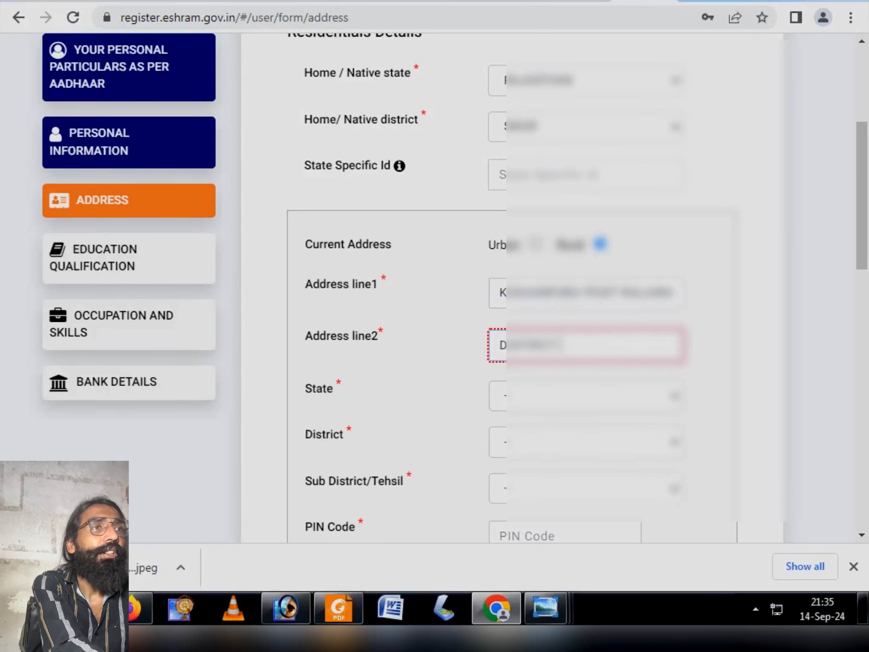
pyautogui.write('...')
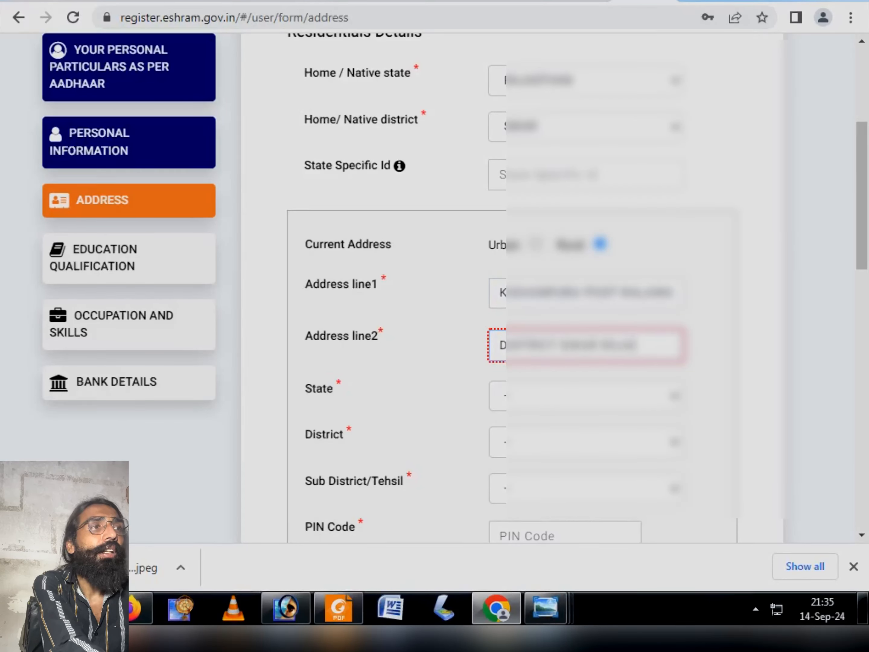
pyautogui.write('STHAN')
pyautogui.press('Tab')
# Pick the current address state, district, sub-district and village using keyboard type-ahead
pyautogui.press('r')
pyautogui.press('Tab')
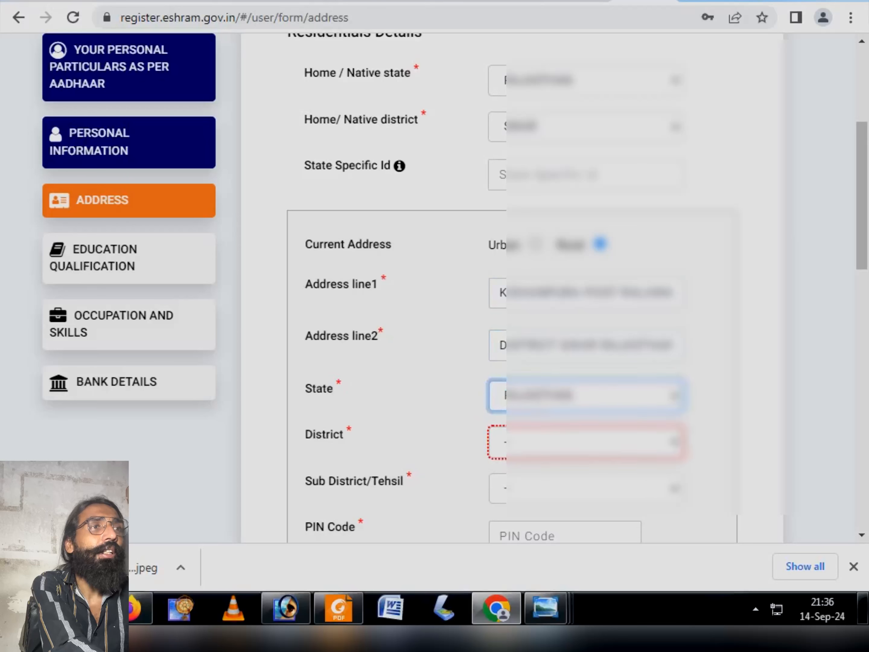
pyautogui.press('s')
pyautogui.press('Tab')
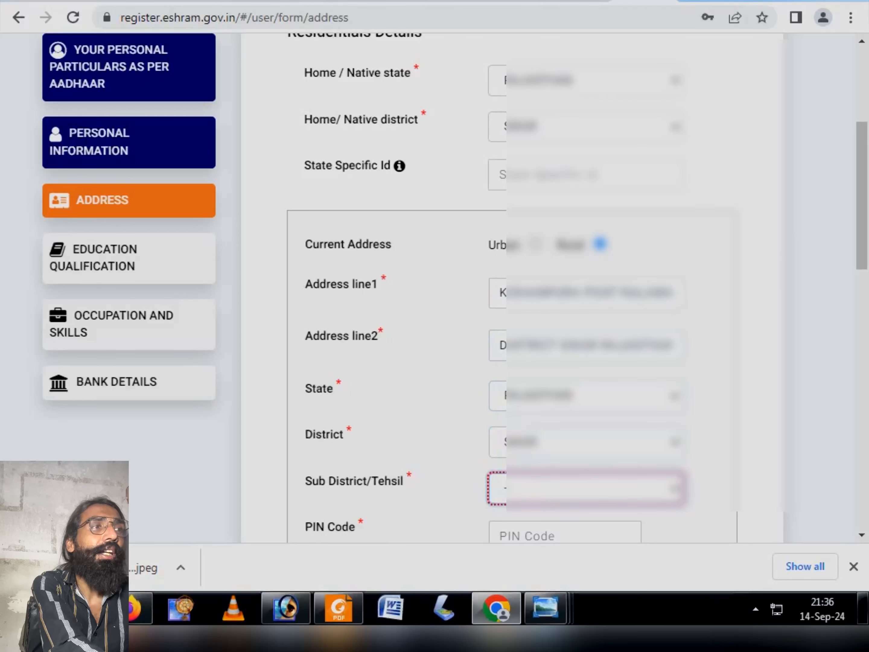
pyautogui.press('f')
pyautogui.press('Tab')
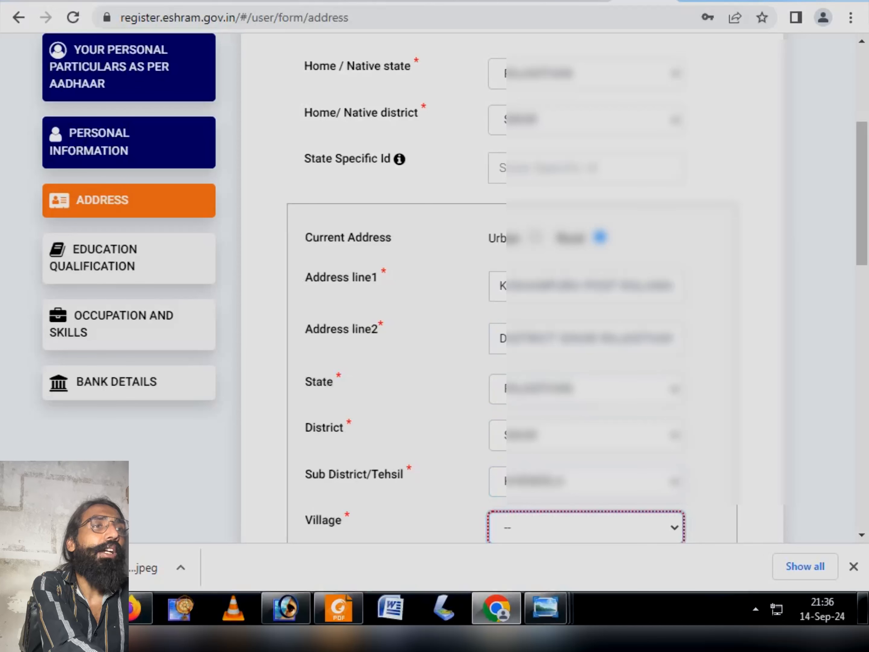
pyautogui.press('k')
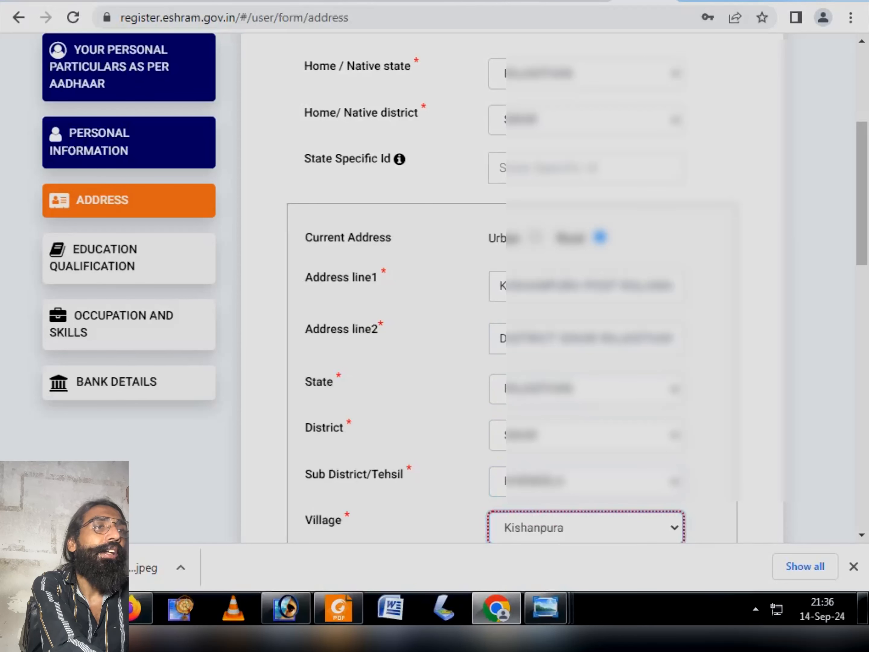
pyautogui.press('Tab')
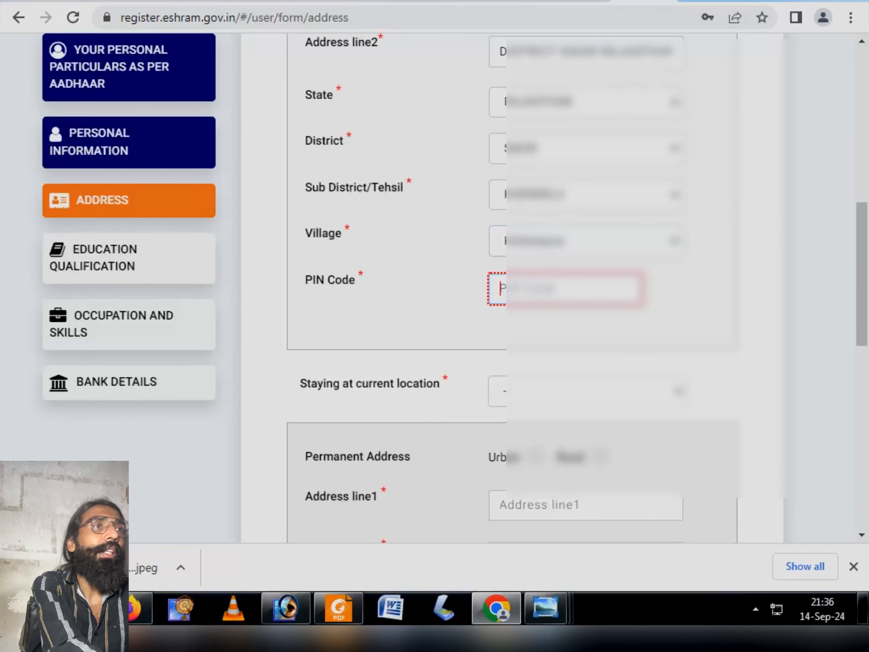
# Enter the current address PIN code, correcting a missing digit
pyautogui.write('3')
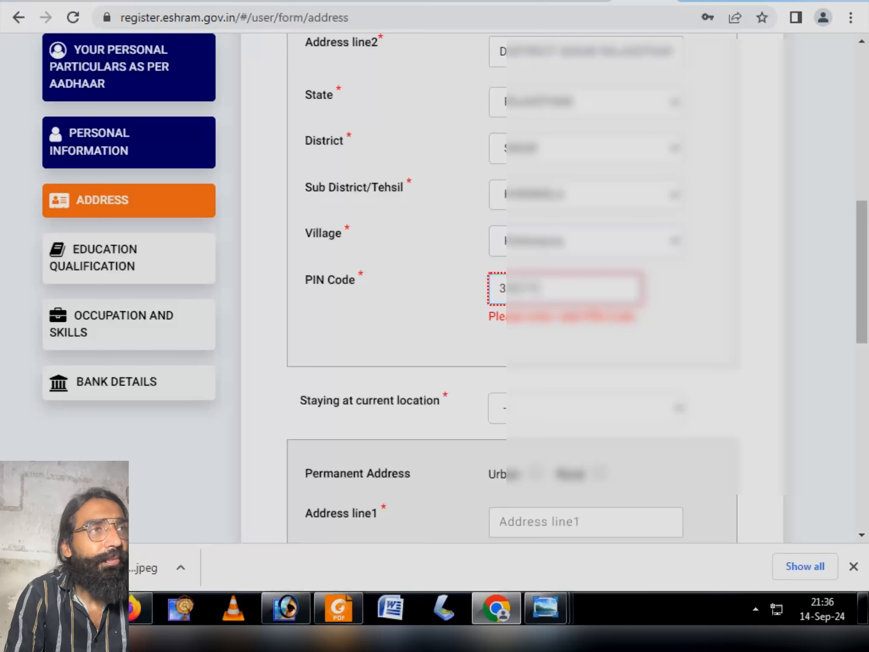
pyautogui.write('2')
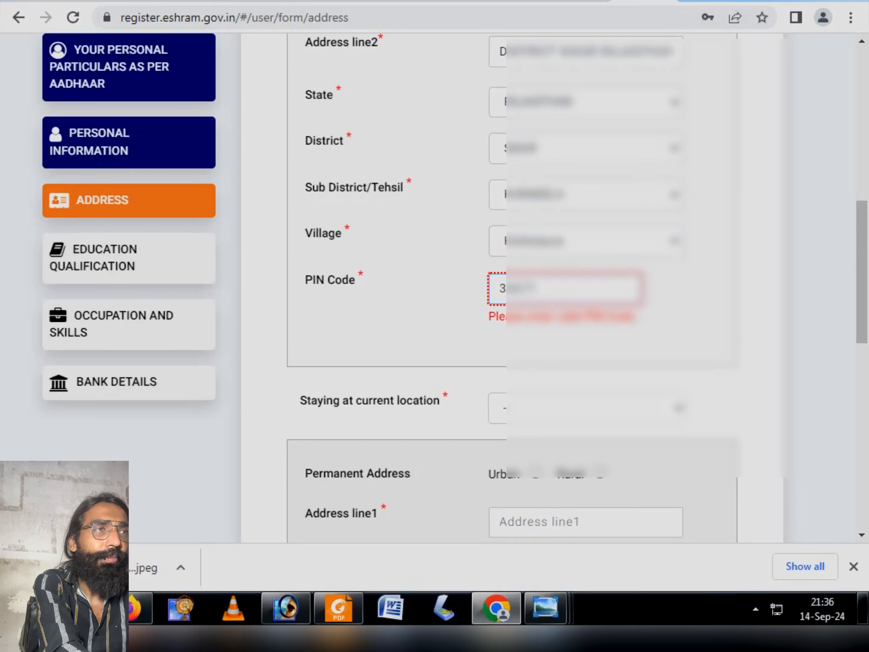
pyautogui.press('Tab')
pyautogui.hotkey('shift', 'Tab')
pyautogui.press('Right')
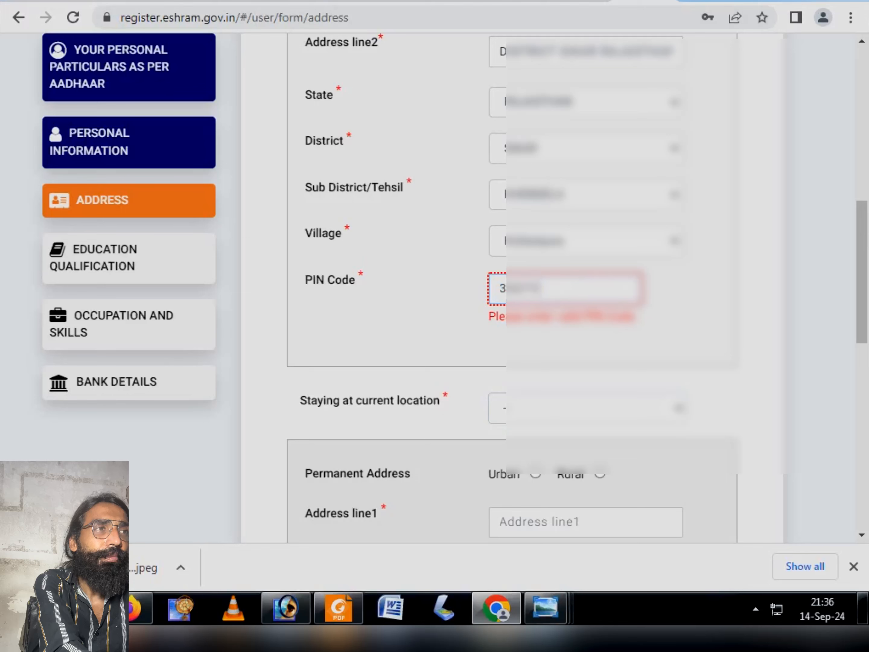
pyautogui.write('5')
pyautogui.press('Tab')
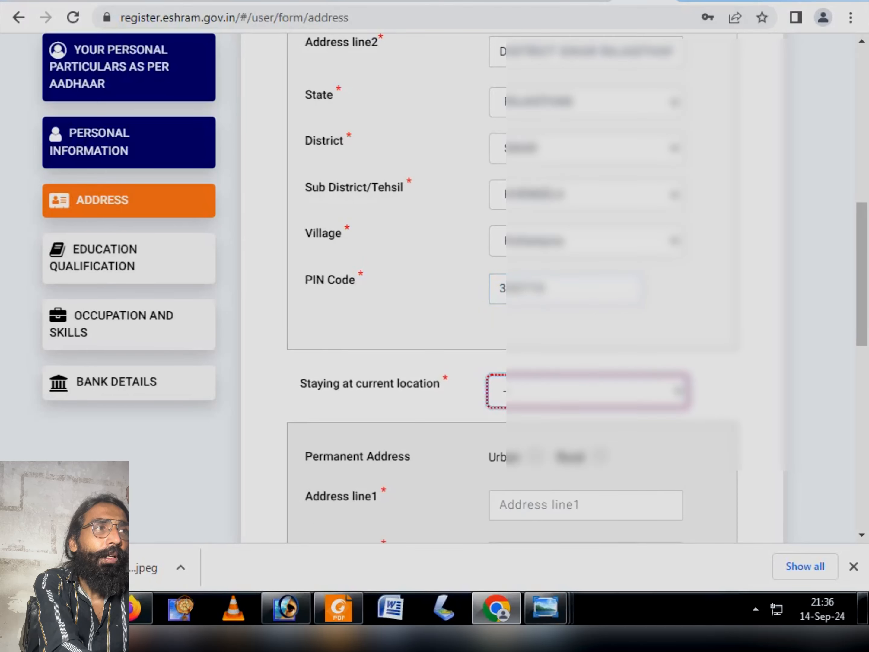
# Set Staying at current location to 2-3 years
pyautogui.hotkey('alt', 'Down')
pyautogui.press('Down')
pyautogui.press('Down')
pyautogui.press('Down')
pyautogui.press('Down')
pyautogui.press('Down')
pyautogui.press('Down')
pyautogui.press('Down')
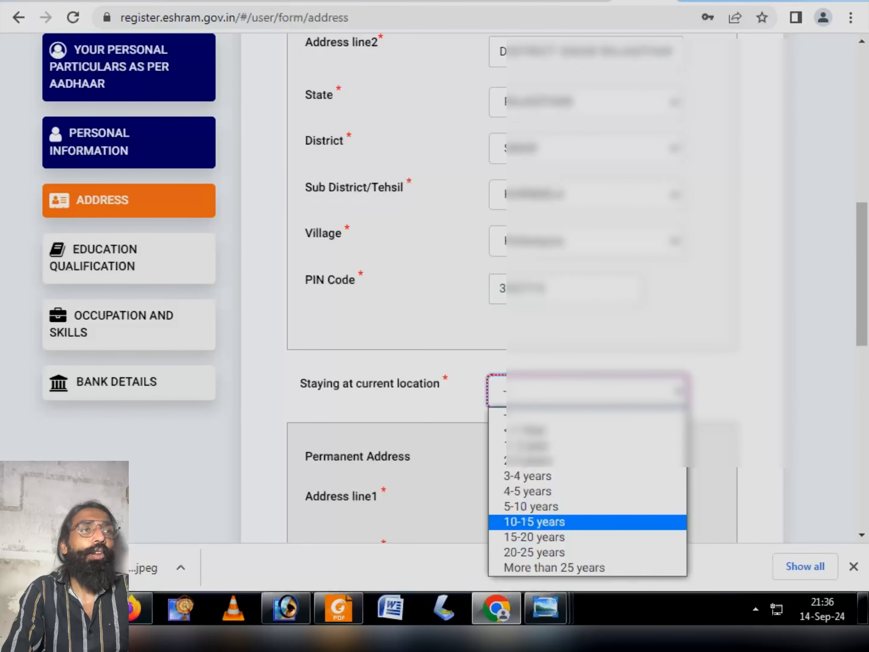
pyautogui.press('Down')
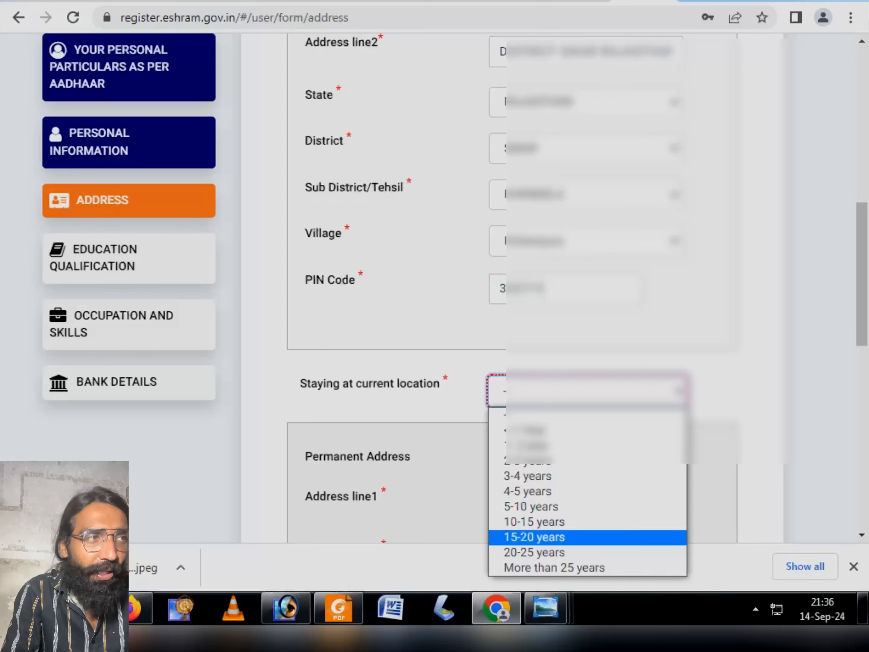
pyautogui.press('Up')
pyautogui.press('Up')
pyautogui.press('Up')
pyautogui.press('Down')
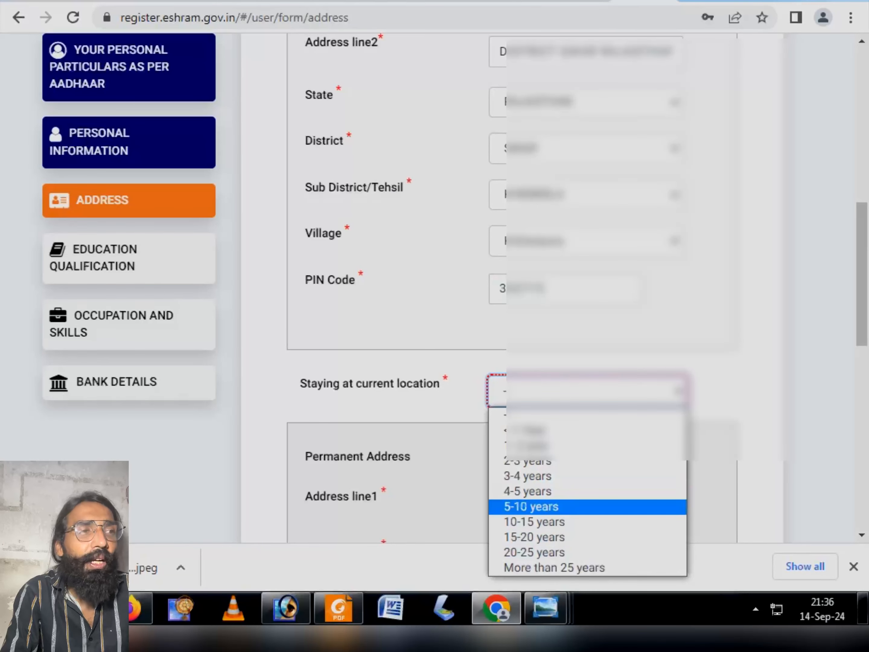
pyautogui.press('Up')
pyautogui.press('Up')
pyautogui.press('Up')
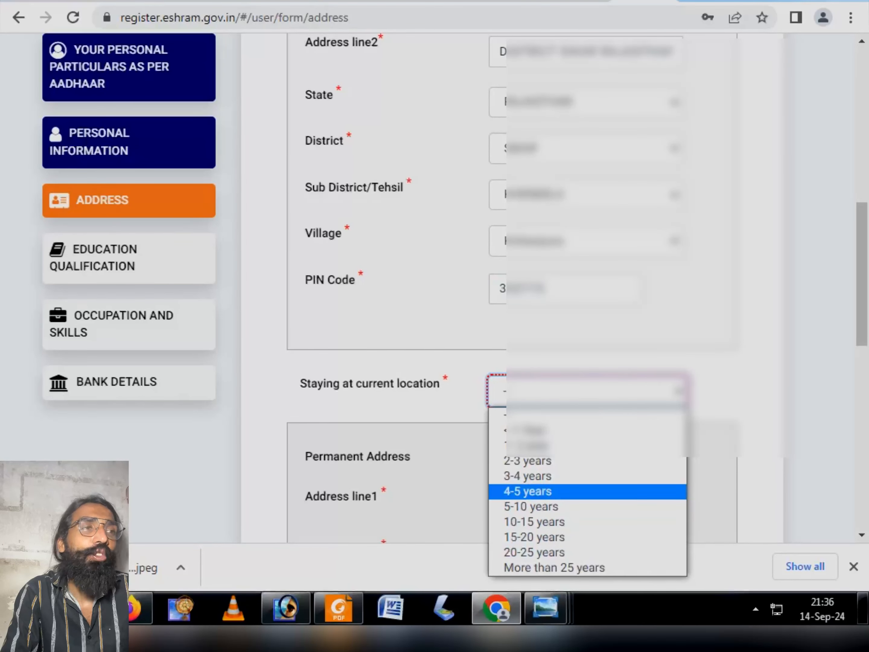
pyautogui.press('Down')
pyautogui.press('Return')
pyautogui.scroll(-4, 513, 316)
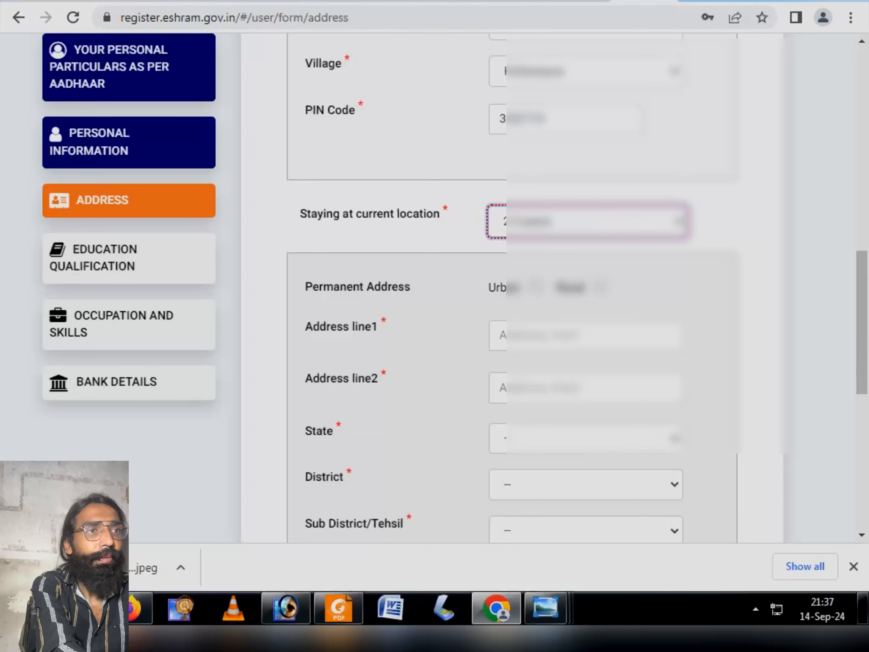
pyautogui.scroll(2, 513, 315)
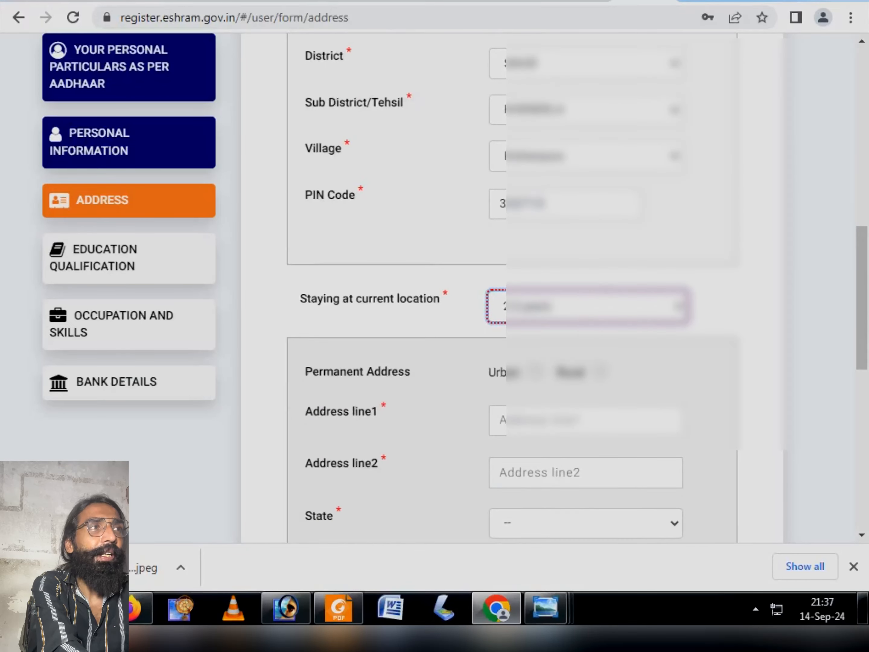
pyautogui.scroll(-2, 513, 315)
pyautogui.scroll(6, 513, 315)
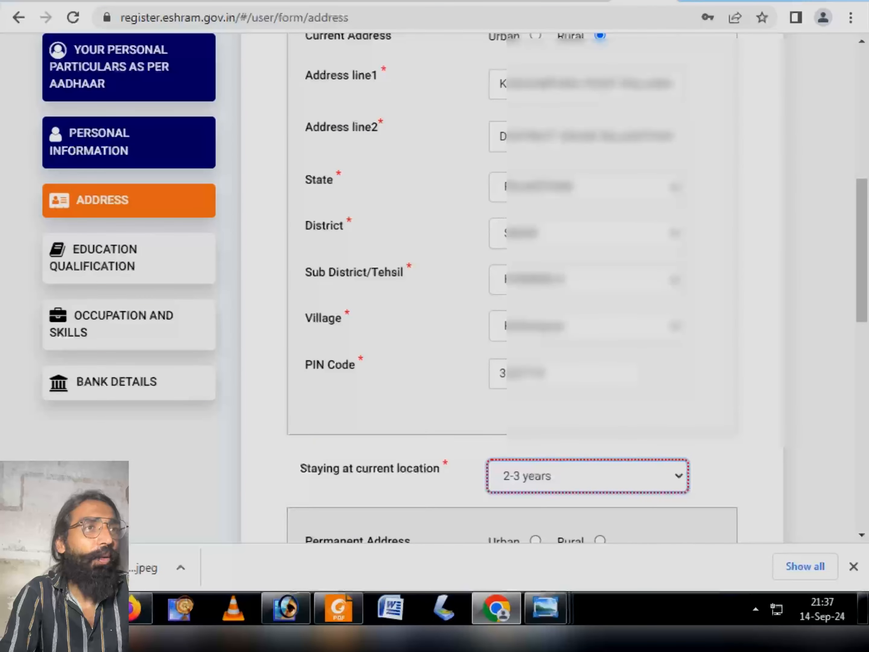
# Copy both current address lines into the permanent address fields
pyautogui.tripleClick(585, 85)
pyautogui.moveTo(584, 84); pyautogui.dragTo(575, 248)
pyautogui.scroll(3, 576, 249)
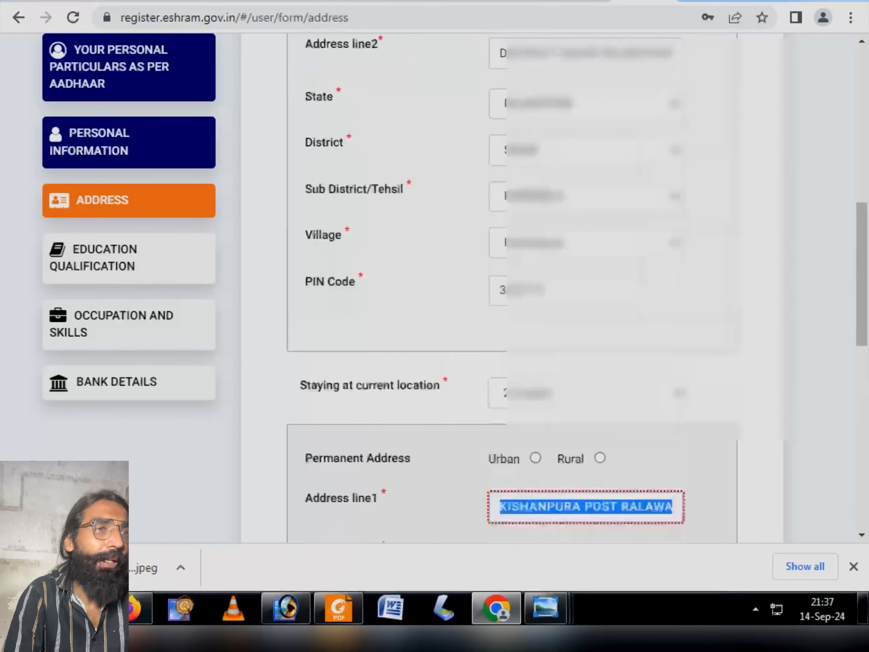
pyautogui.scroll(6, 575, 298)
pyautogui.tripleClick(576, 299)
pyautogui.moveTo(576, 299); pyautogui.dragTo(582, 489)
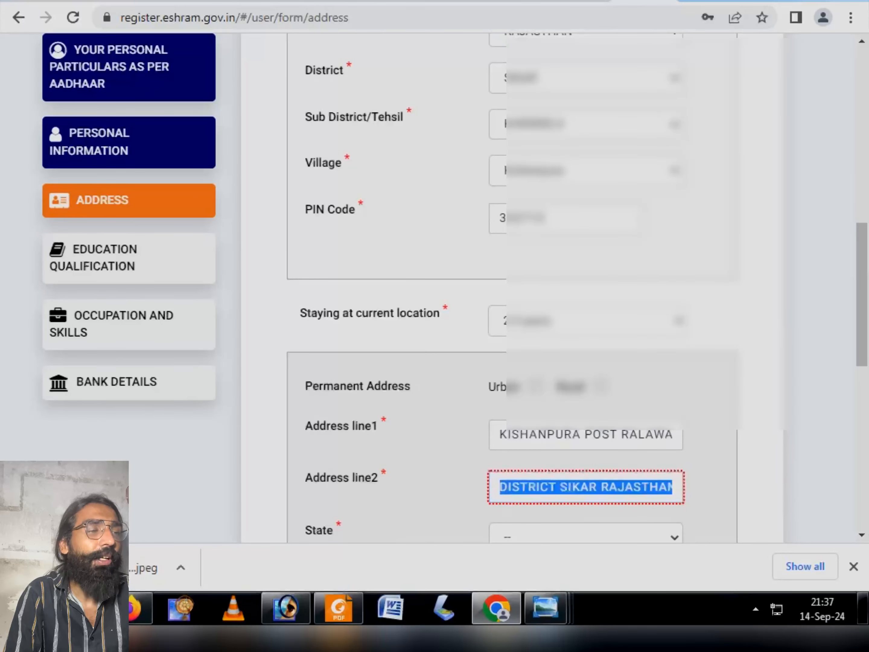
pyautogui.scroll(-8, 513, 287)
# Fill the permanent address state, district, sub-district and village by type-ahead
pyautogui.click(584, 198)
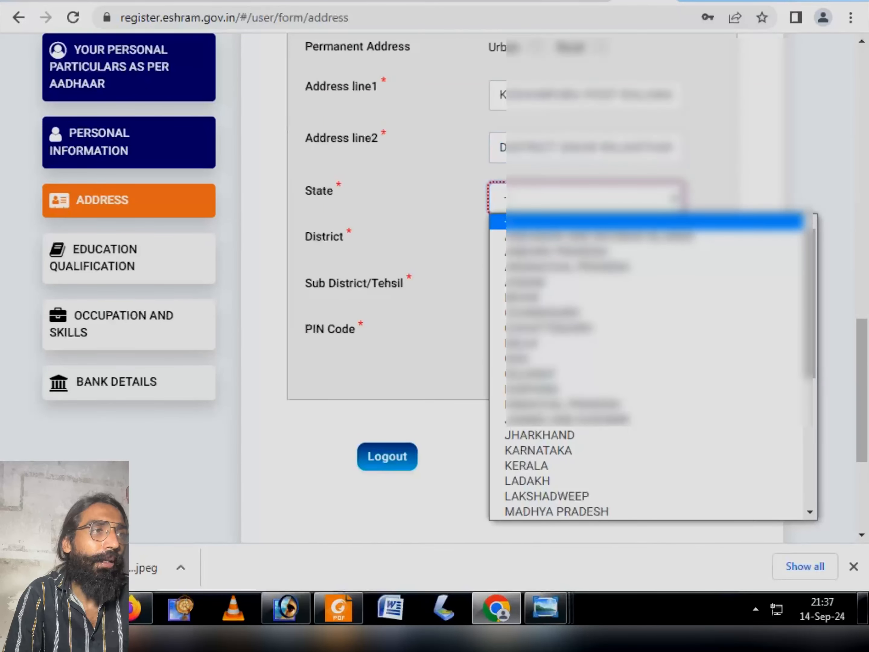
pyautogui.press('r')
pyautogui.press('Return')
pyautogui.press('Tab')
pyautogui.write('si')
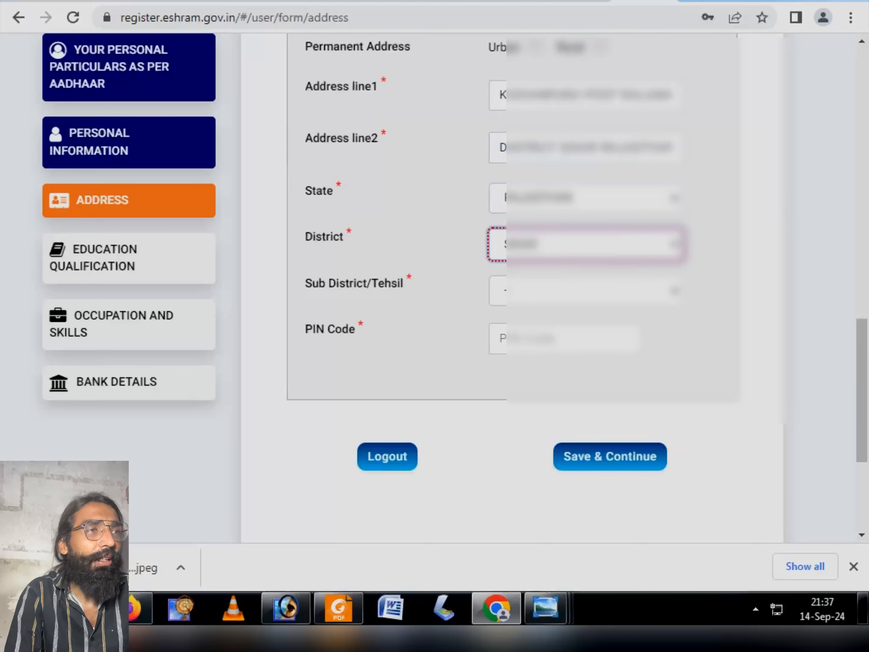
pyautogui.press('Tab')
pyautogui.write('k')
pyautogui.press('Tab')
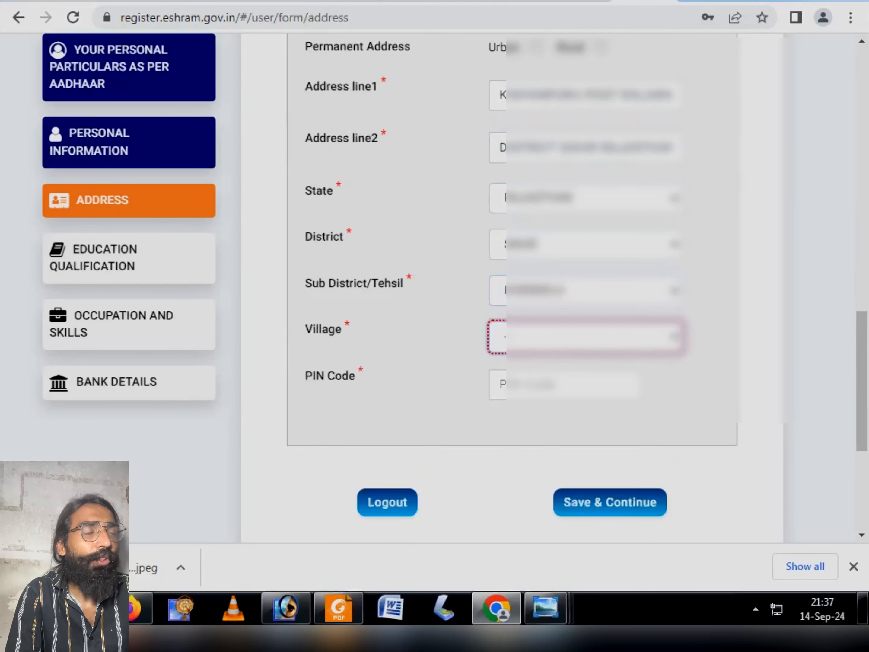
pyautogui.write('k')
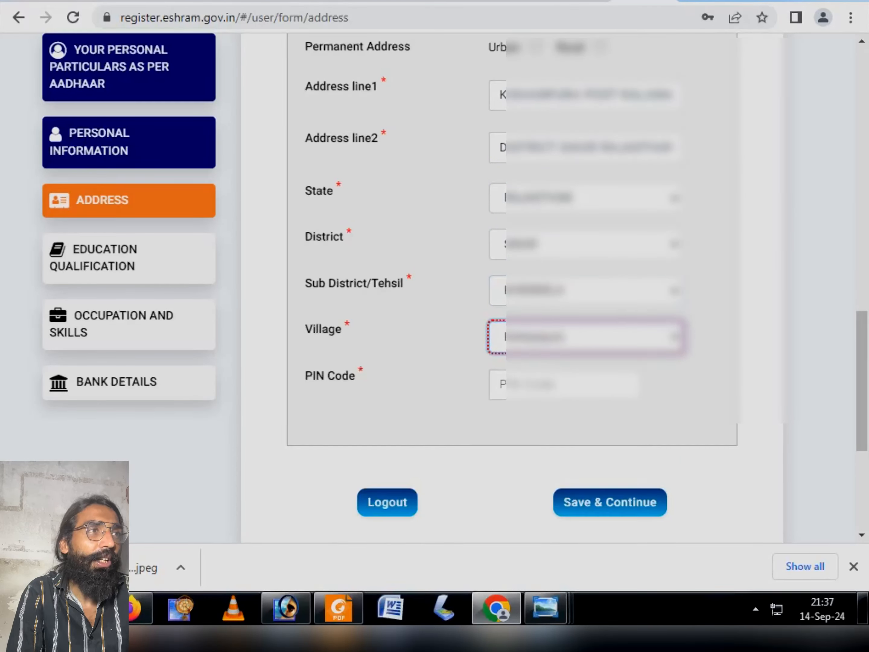
pyautogui.press('Tab')
# Enter the permanent address PIN code and try submitting the address page
pyautogui.write('332706')
pyautogui.press('Tab')
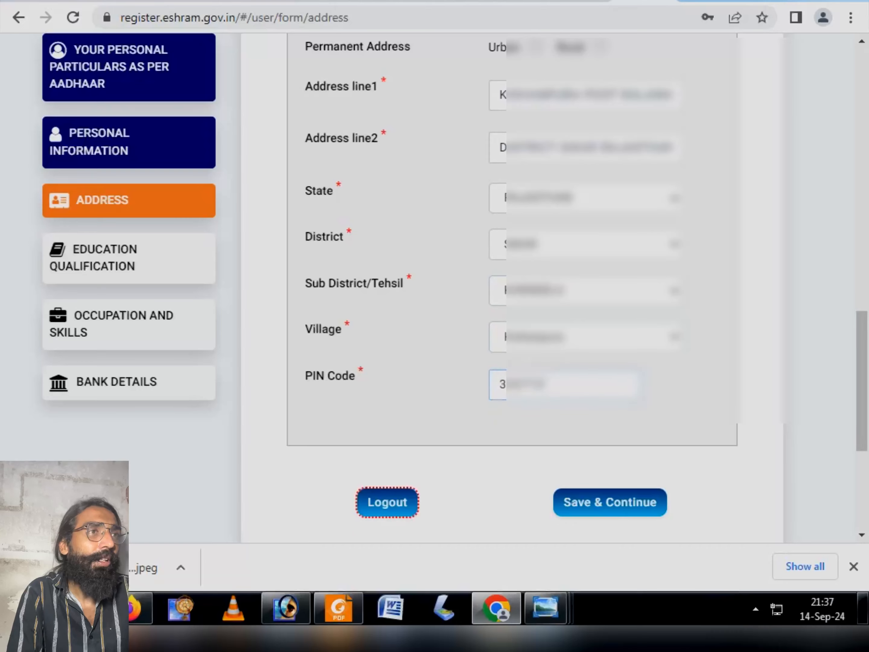
pyautogui.press('Tab')
pyautogui.press('Return')
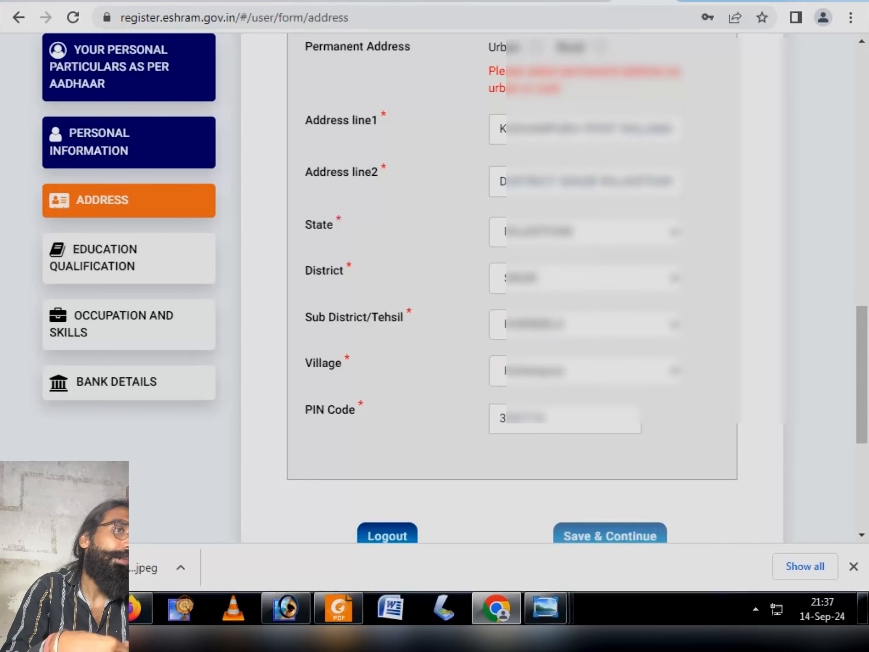
# Mark the permanent address Rural, reselect its village, and save the address
pyautogui.click(601, 46)
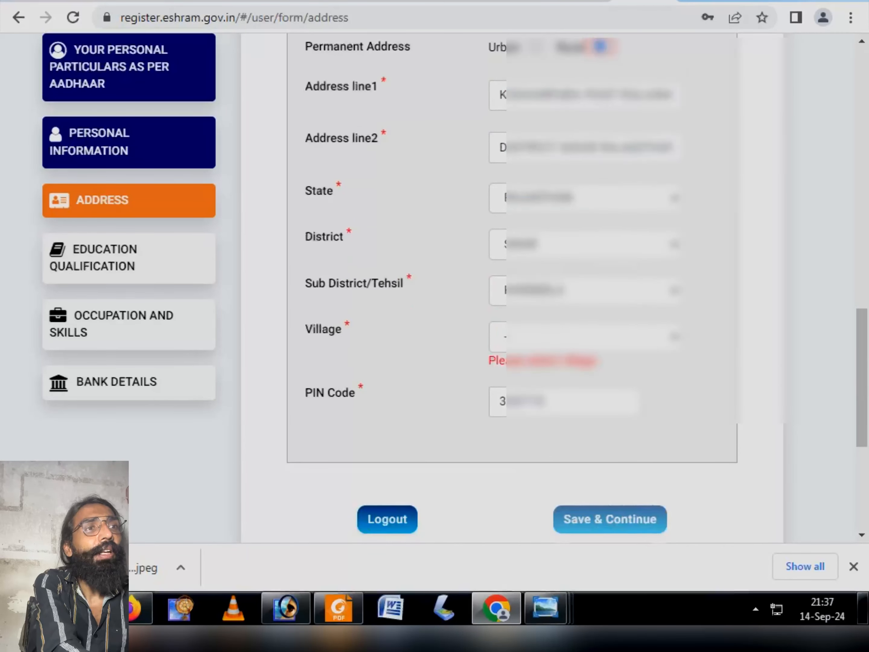
pyautogui.scroll(-3, 592, 197)
pyautogui.scroll(1, 592, 197)
pyautogui.click(585, 166)
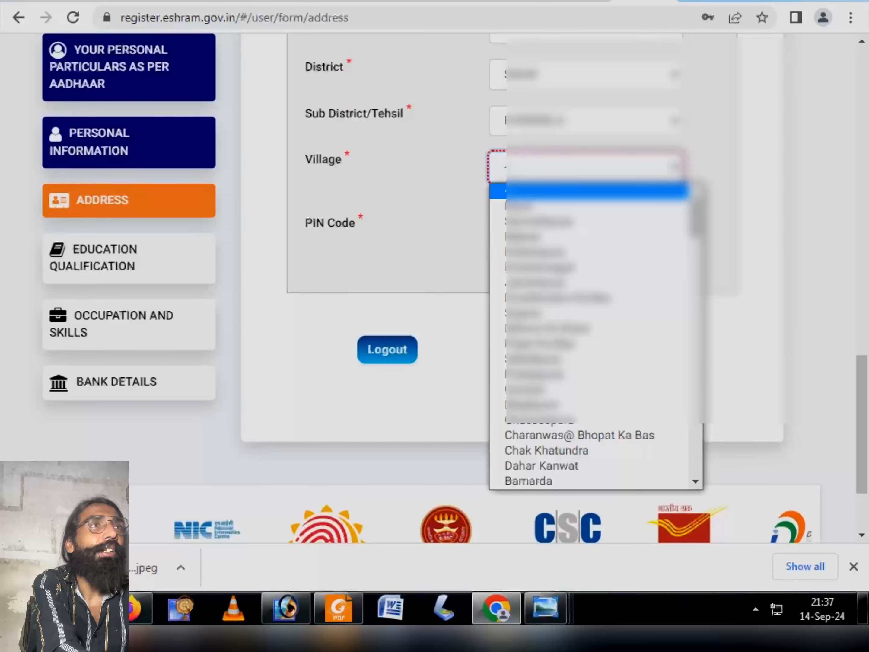
pyautogui.press('Down')
pyautogui.press('Return')
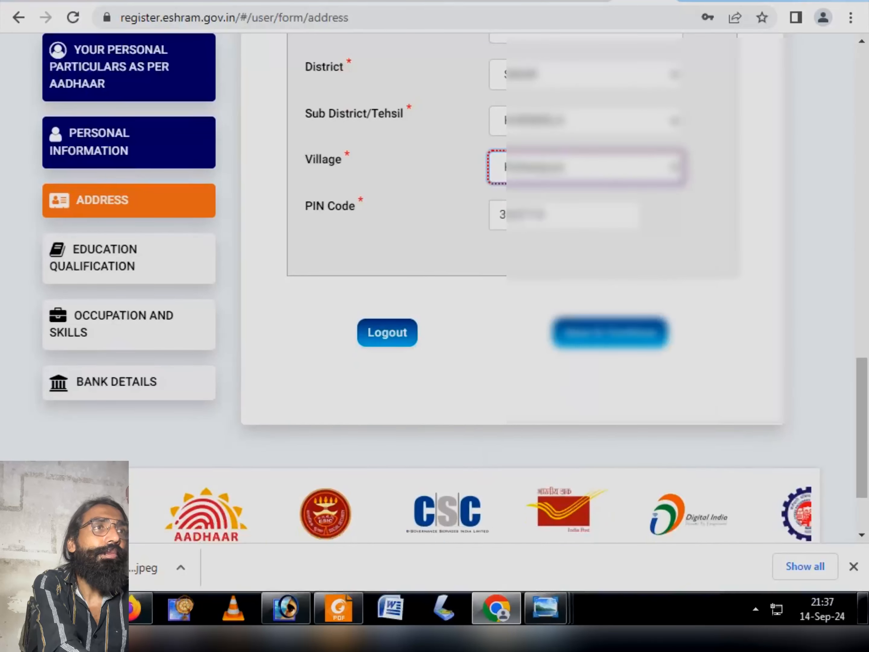
pyautogui.click(610, 333)
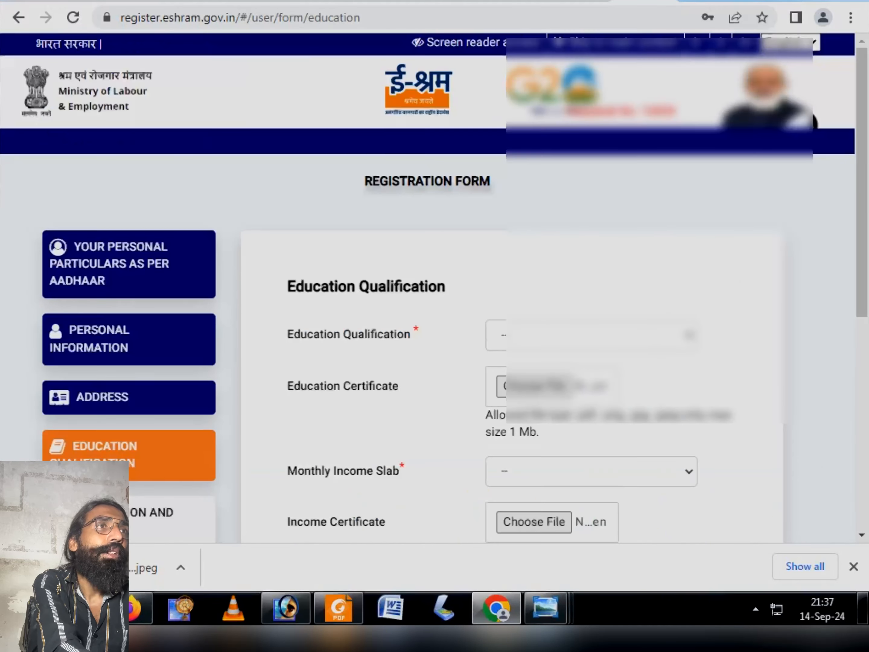
# Choose Graduate as education and 10000 & Below as the monthly income slab
pyautogui.scroll(-1, 610, 332)
pyautogui.click(592, 250)
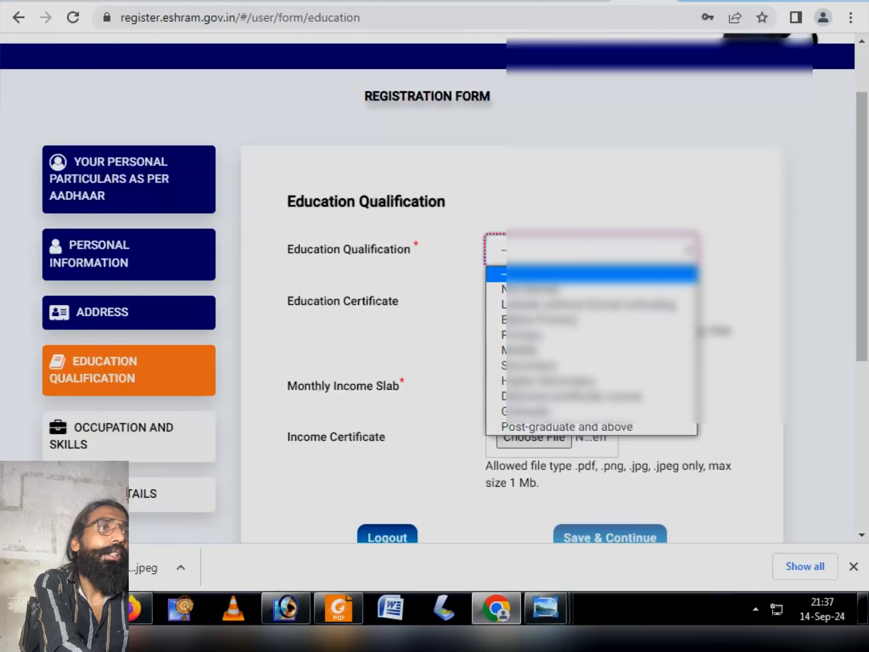
pyautogui.scroll(-1, 593, 251)
pyautogui.click(593, 165)
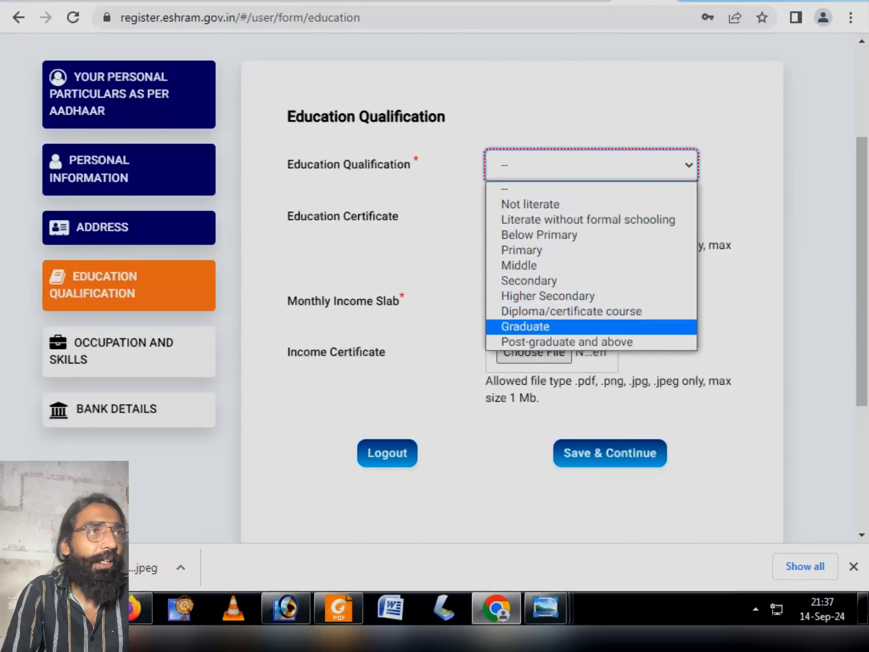
pyautogui.click(592, 326)
pyautogui.scroll(-1, 513, 276)
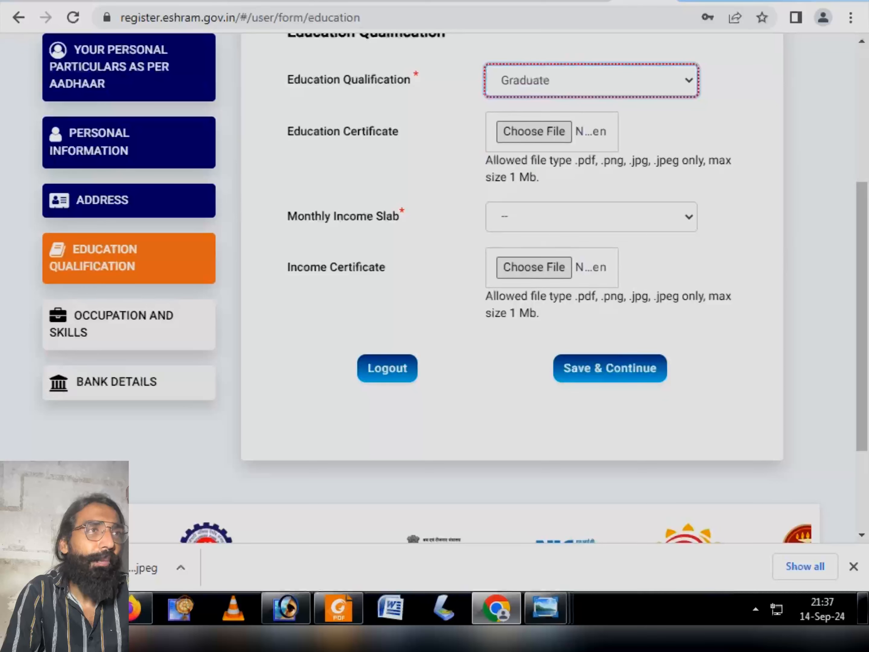
pyautogui.click(592, 216)
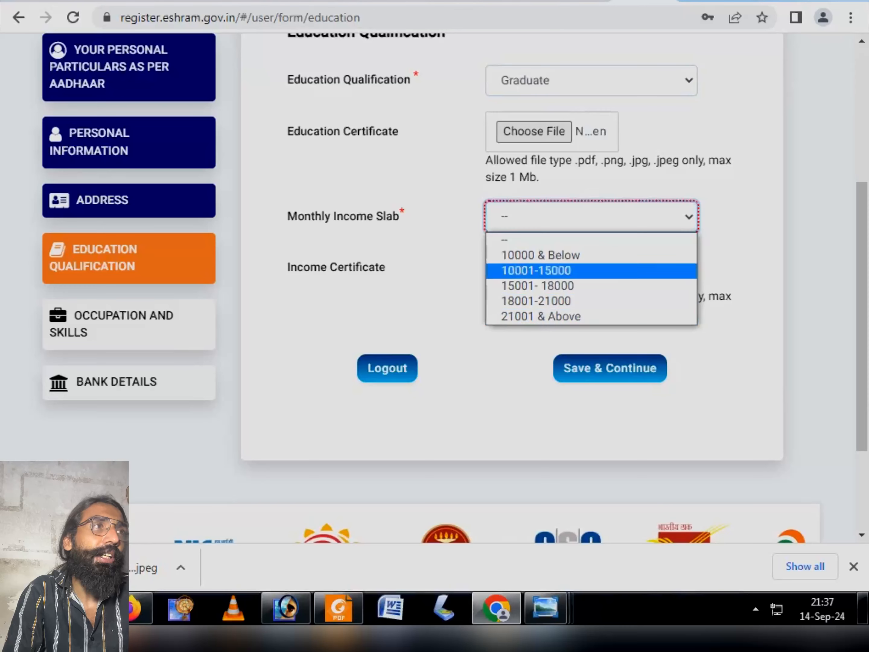
pyautogui.click(541, 256)
# Change the education qualification to Post-graduate and above
pyautogui.scroll(-1, 541, 260)
pyautogui.scroll(1, 541, 261)
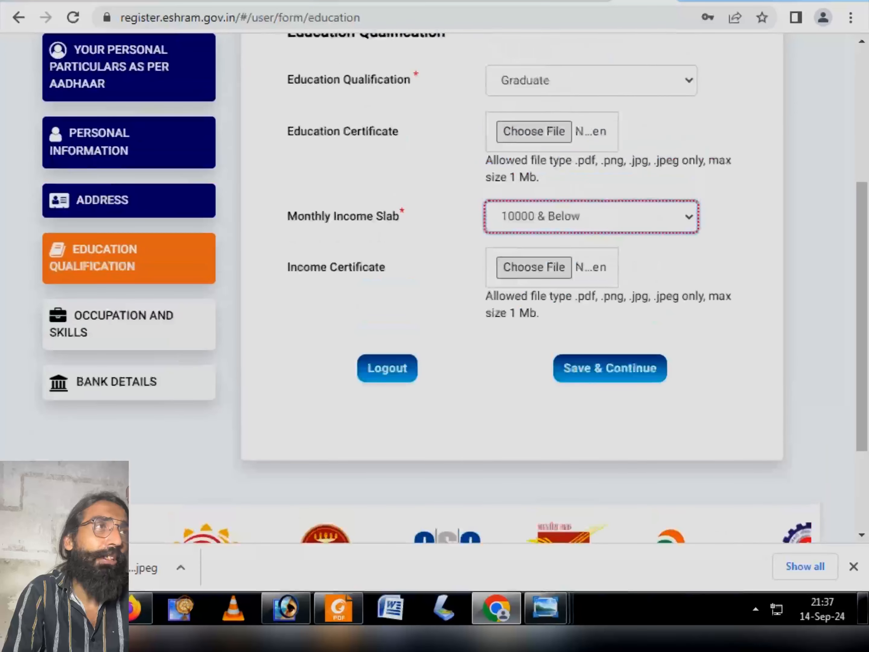
pyautogui.click(591, 80)
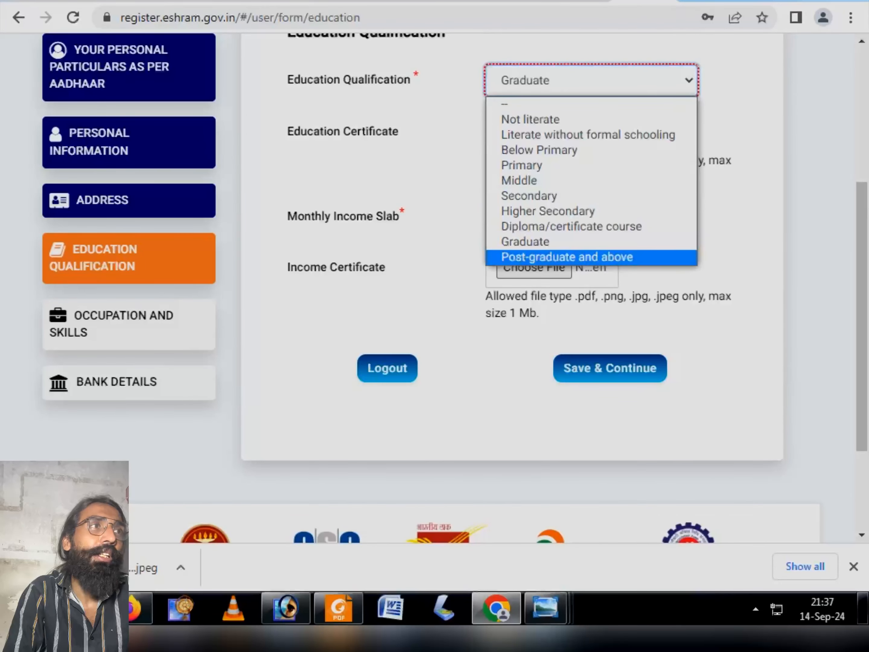
pyautogui.click(567, 256)
# Save the education details and review the note on the Occupation step
pyautogui.click(610, 368)
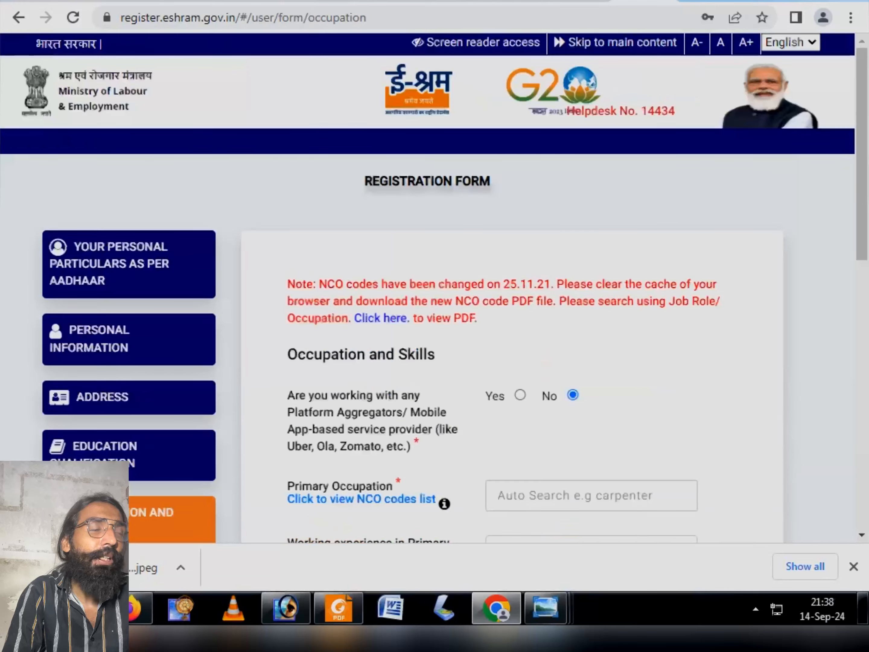
pyautogui.scroll(-3, 591, 355)
pyautogui.click(592, 241)
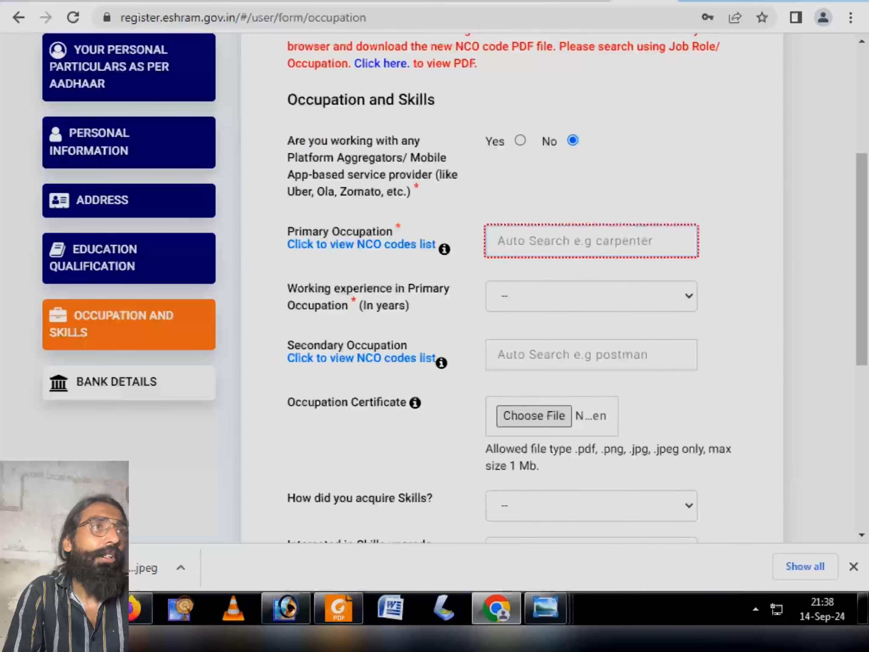
pyautogui.scroll(1, 513, 288)
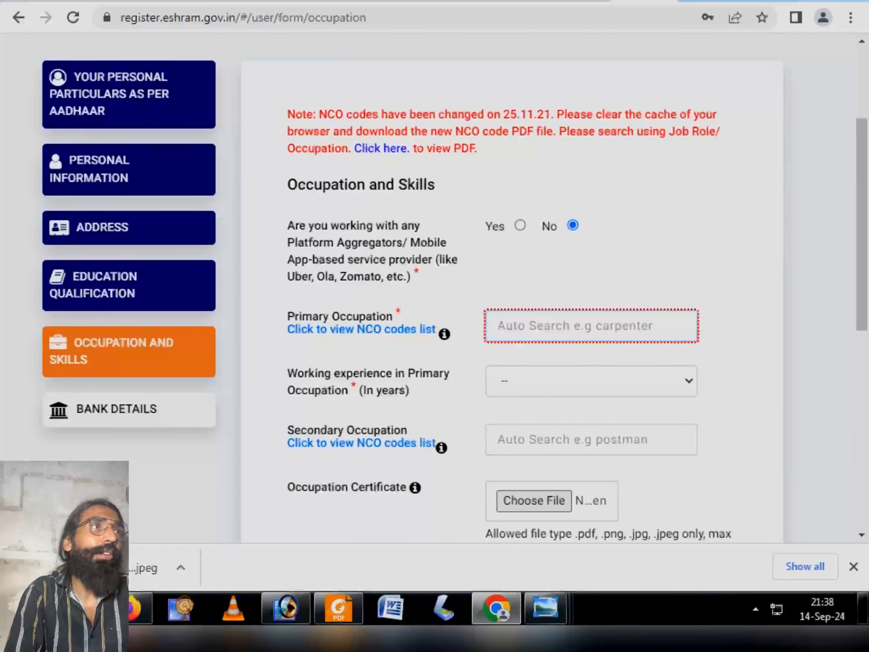
pyautogui.moveTo(288, 113); pyautogui.dragTo(442, 186)
pyautogui.scroll(-1, 512, 287)
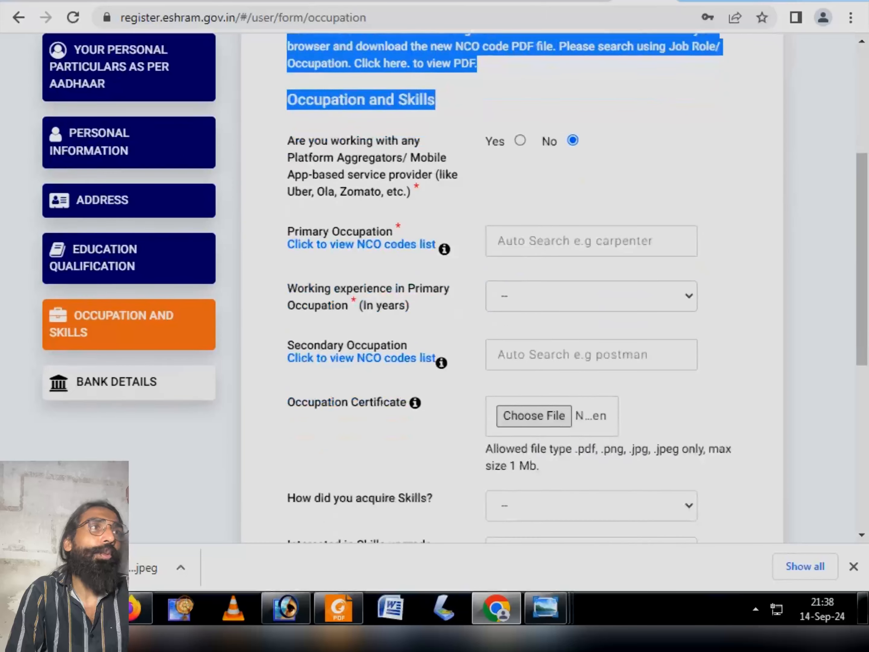
pyautogui.click(513, 102)
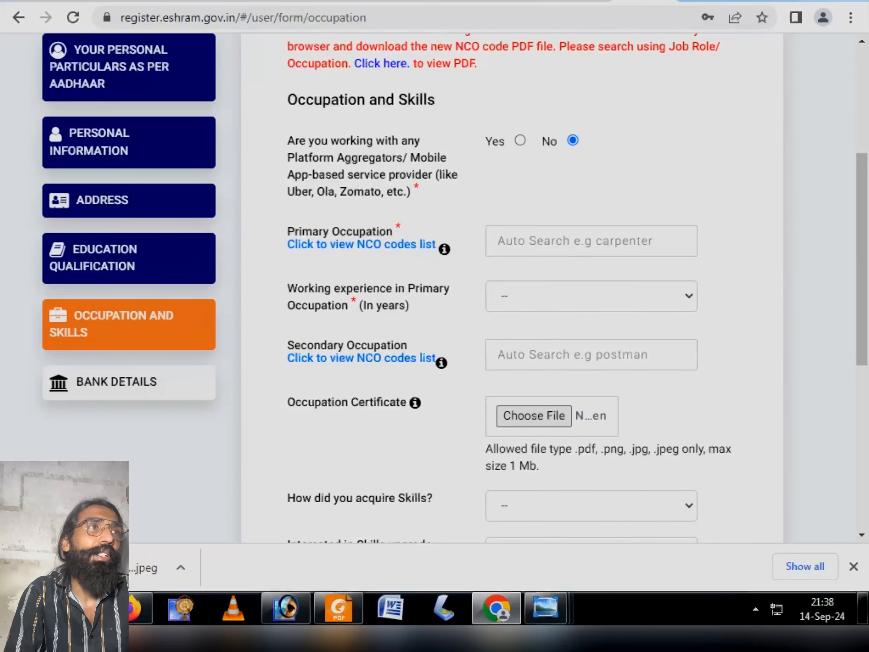
# Search for and select Labourer, Agriculture as the primary occupation
pyautogui.click(591, 242)
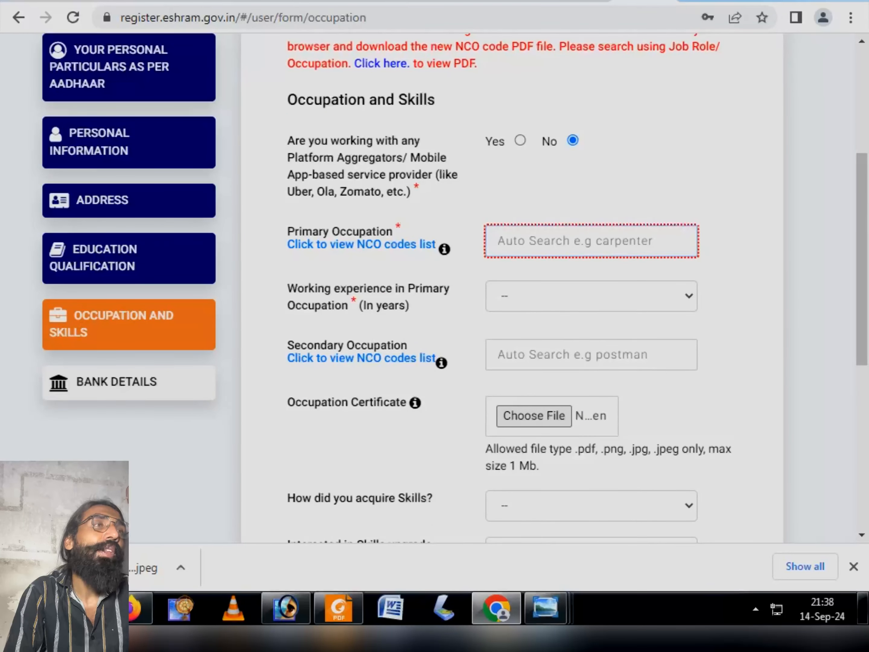
pyautogui.write('TAI')
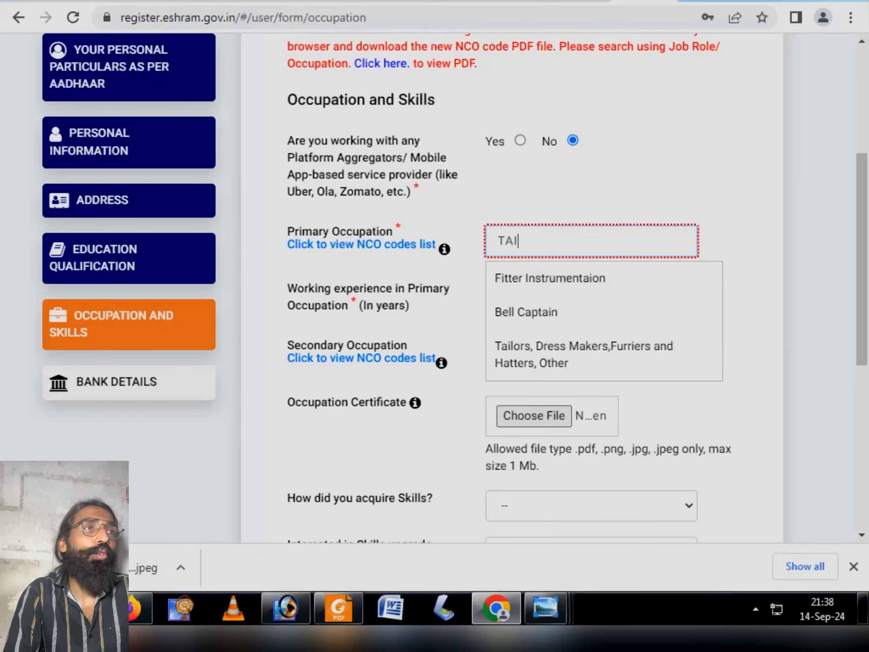
pyautogui.press('BackSpace')
pyautogui.press('BackSpace')
pyautogui.press('BackSpace')
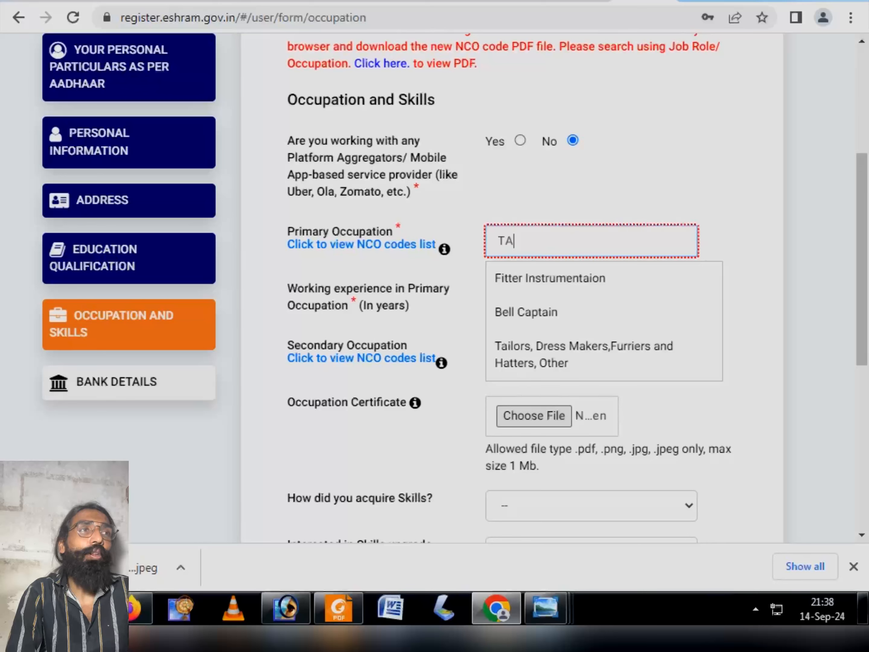
pyautogui.write('LABO')
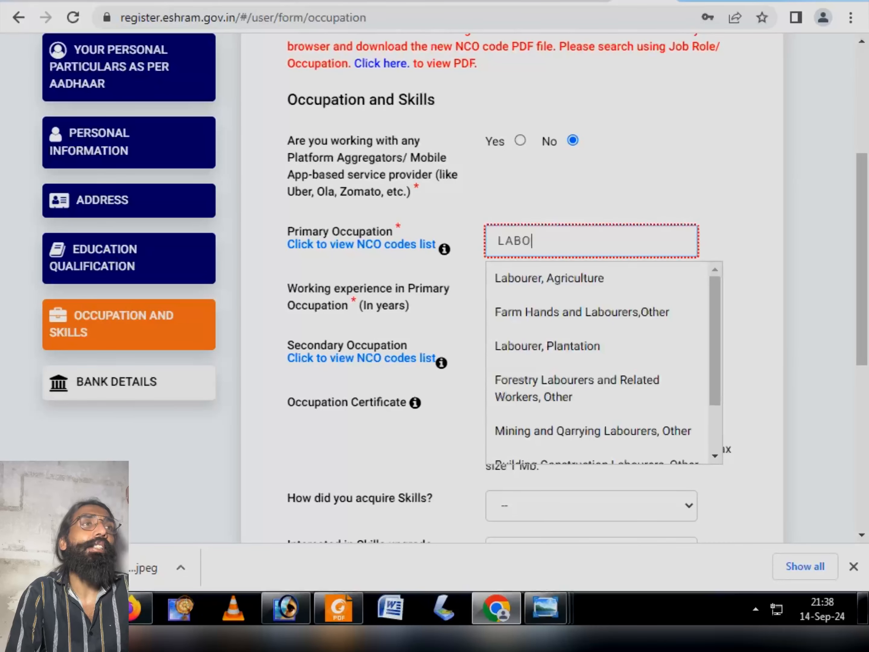
pyautogui.press('Down')
pyautogui.press('Return')
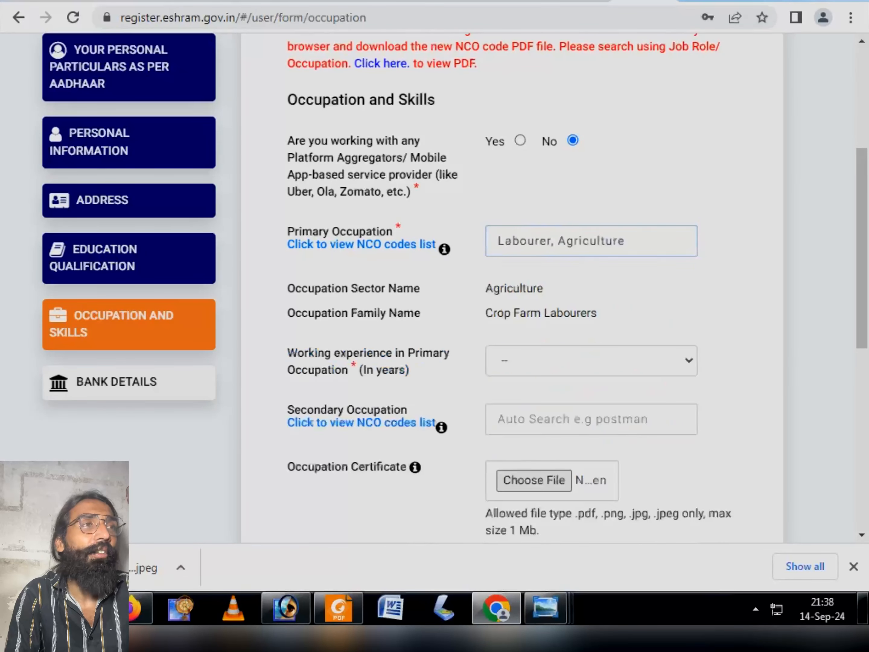
# Set working experience to 5 years and save the occupation details
pyautogui.click(591, 360)
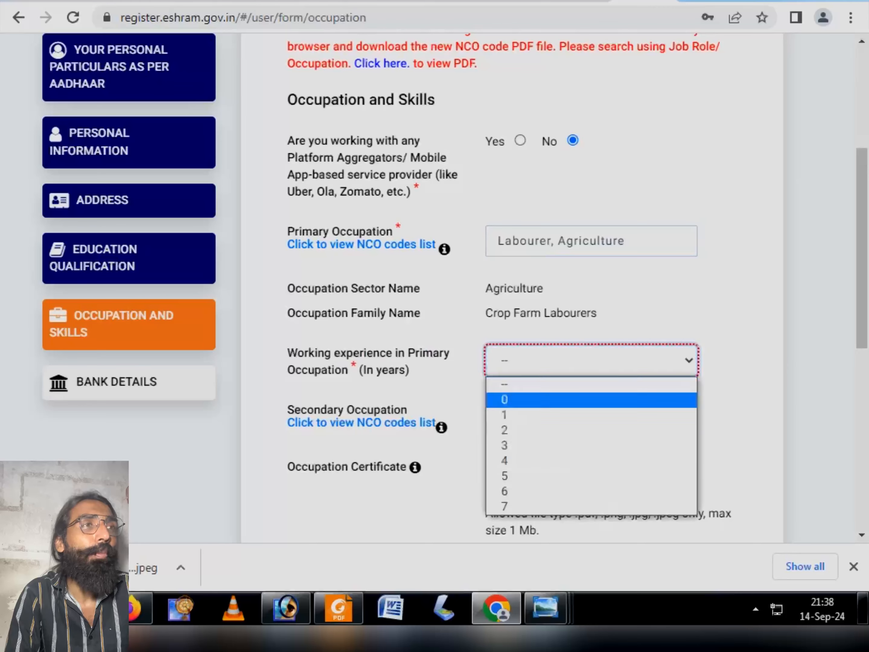
pyautogui.press('Down')
pyautogui.press('Return')
pyautogui.scroll(-2, 513, 288)
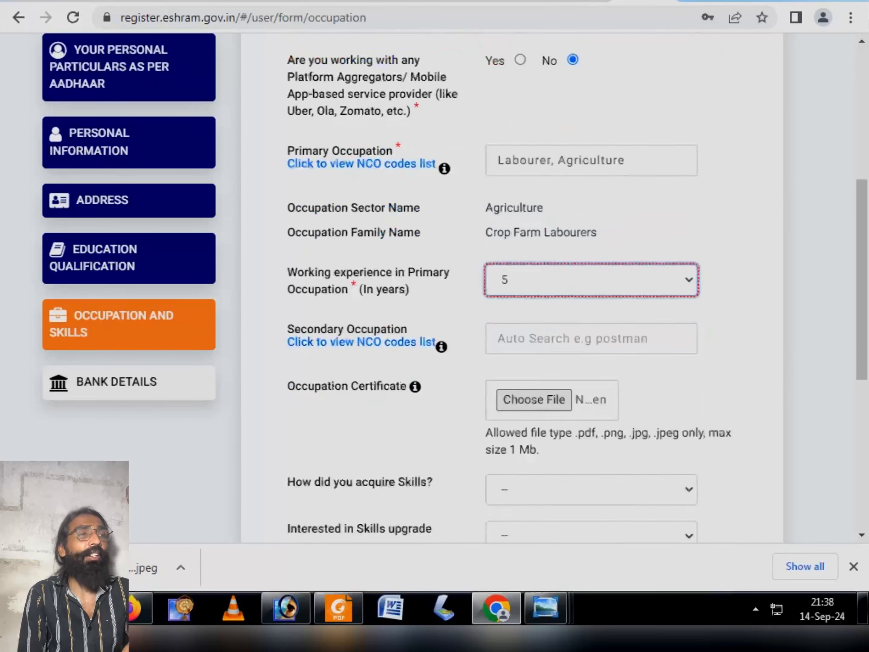
pyautogui.scroll(-2, 513, 288)
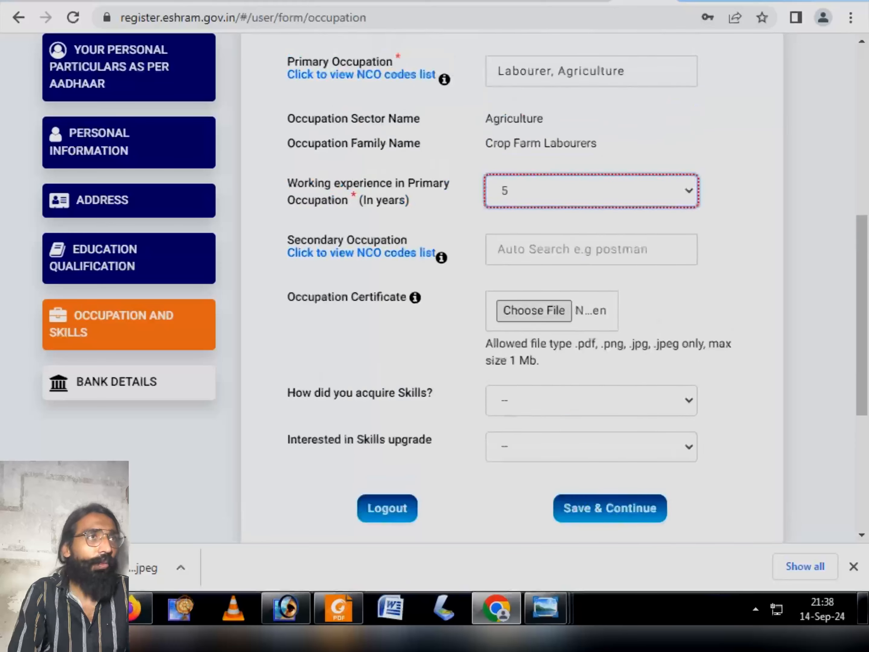
pyautogui.moveTo(362, 200); pyautogui.dragTo(396, 201)
pyautogui.click(396, 202)
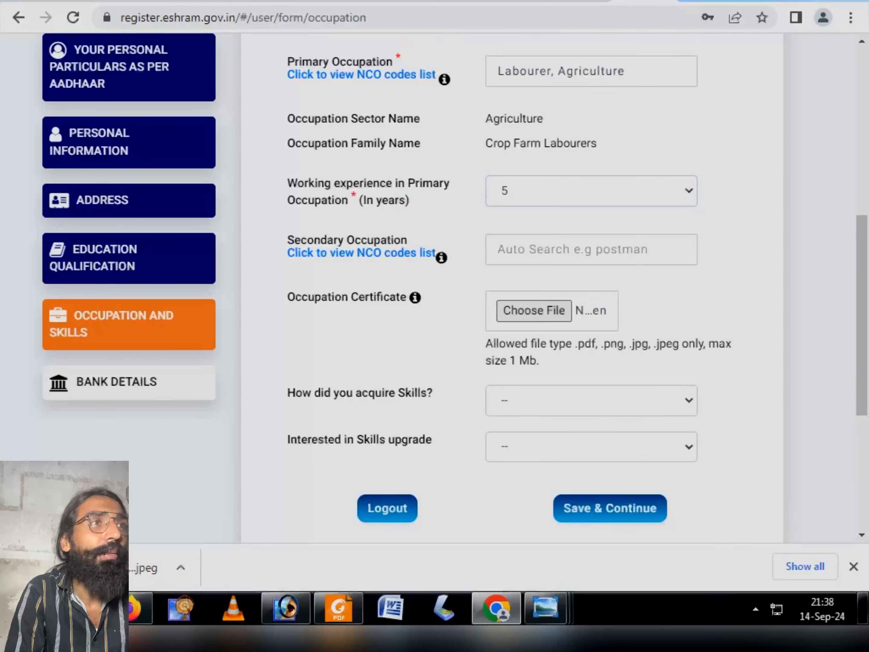
pyautogui.moveTo(288, 183); pyautogui.dragTo(409, 201)
pyautogui.scroll(-2, 409, 200)
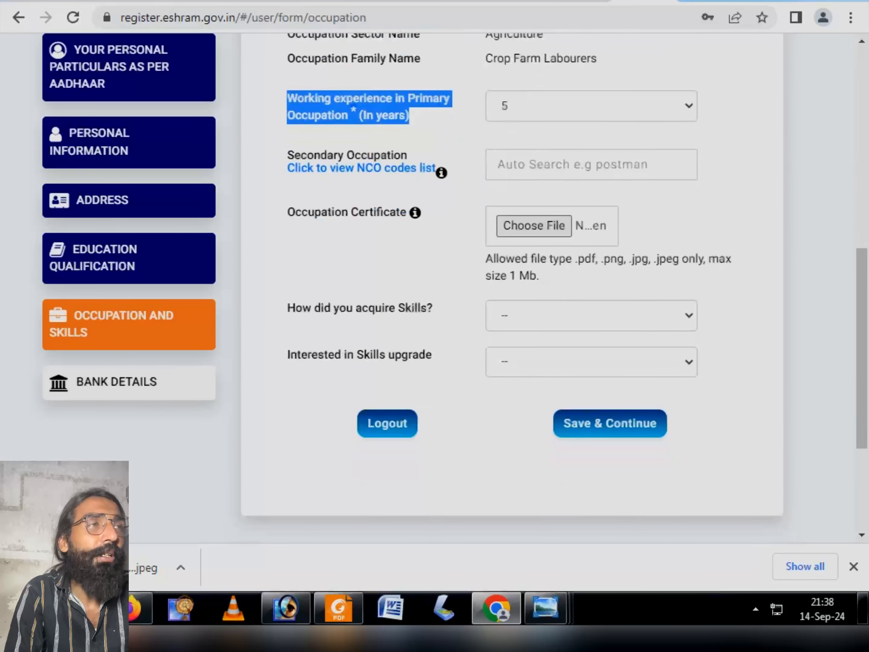
pyautogui.moveTo(307, 168); pyautogui.dragTo(305, 200)
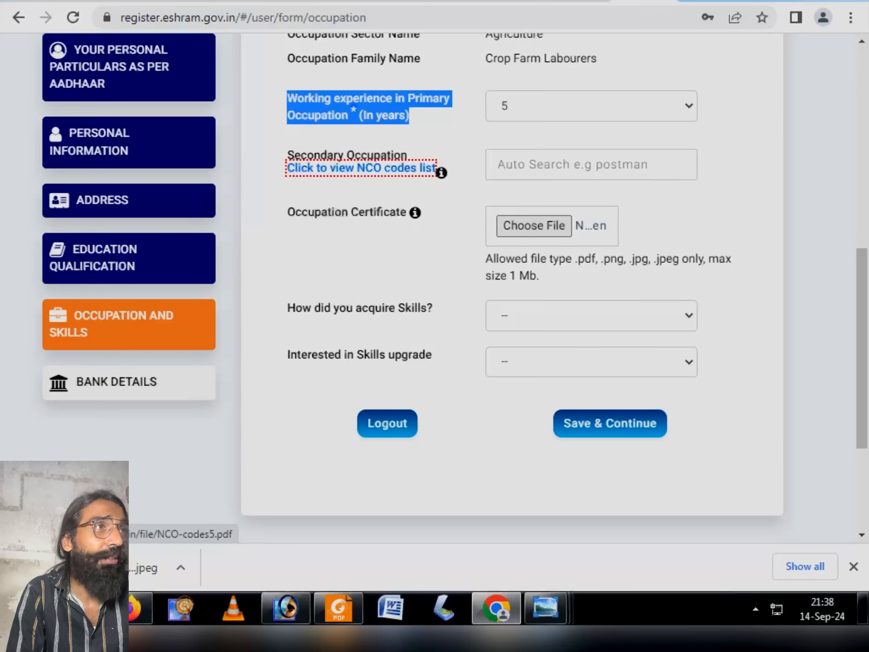
pyautogui.scroll(2, 469, 276)
pyautogui.scroll(-4, 469, 276)
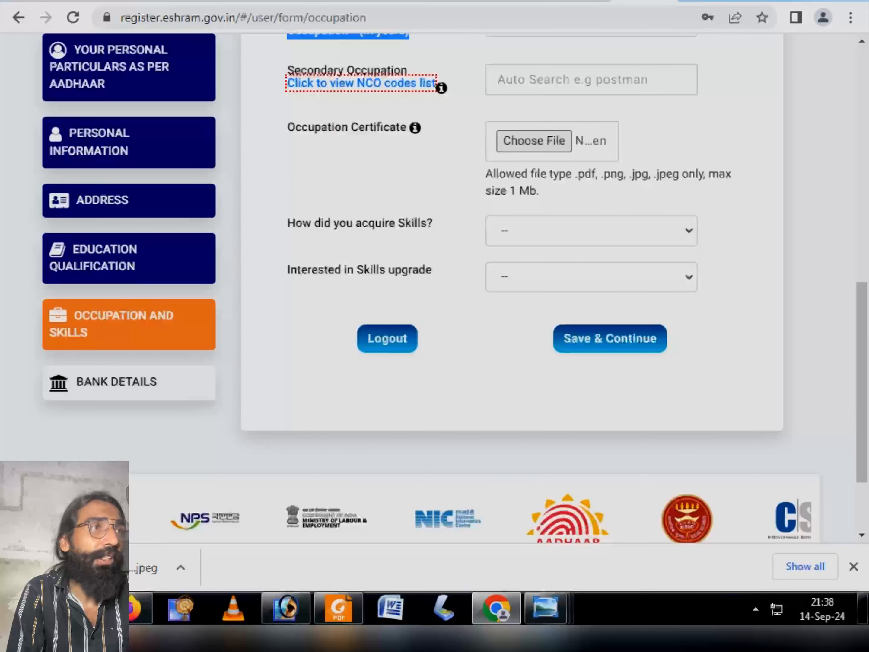
pyautogui.scroll(-2, 469, 276)
pyautogui.click(609, 252)
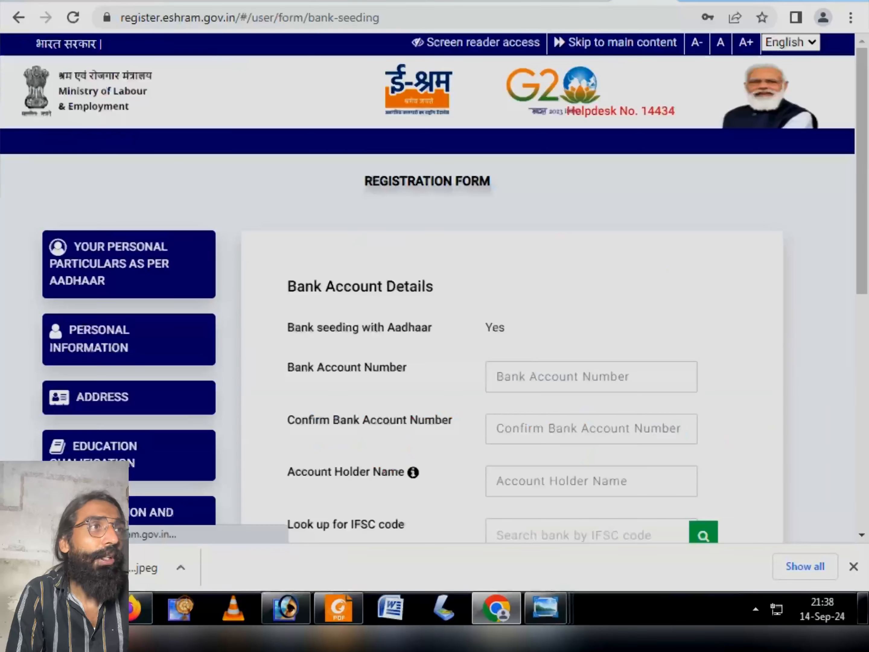
# Enter the bank account number and confirm it
pyautogui.scroll(-2, 592, 252)
pyautogui.click(592, 207)
pyautogui.scroll(-1, 591, 206)
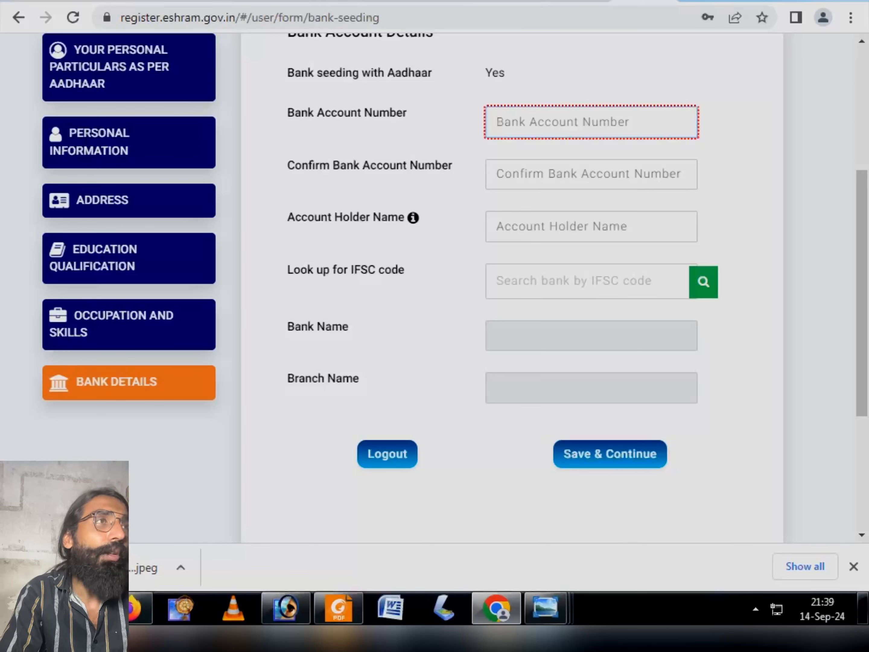
pyautogui.write('••••••••')
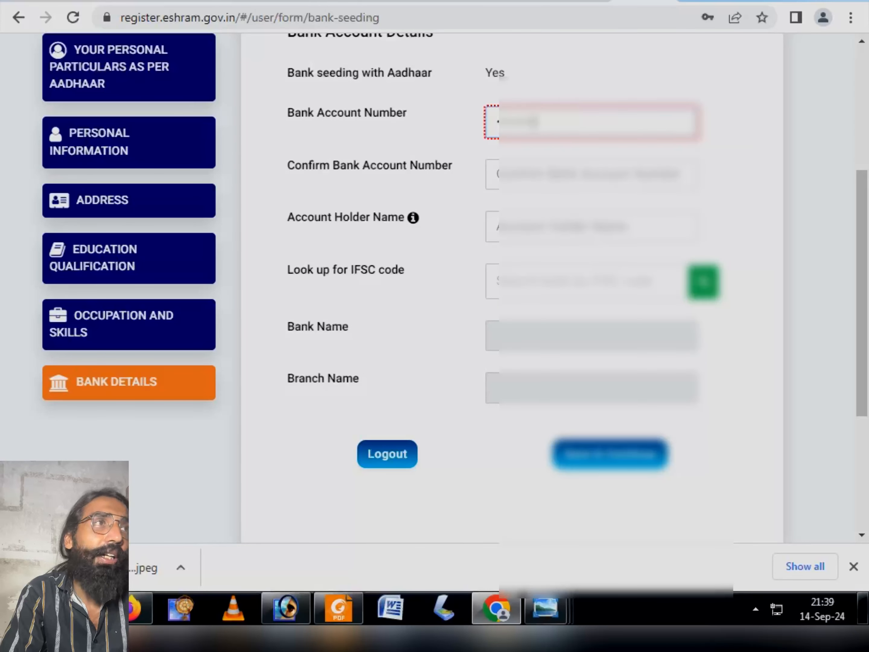
pyautogui.write('•')
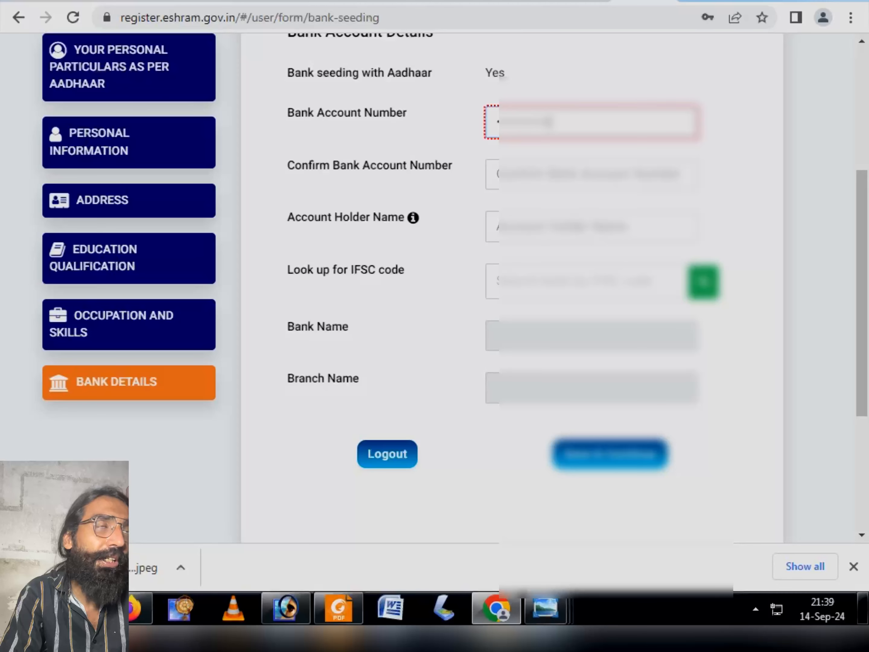
pyautogui.press('Tab')
pyautogui.write('38')
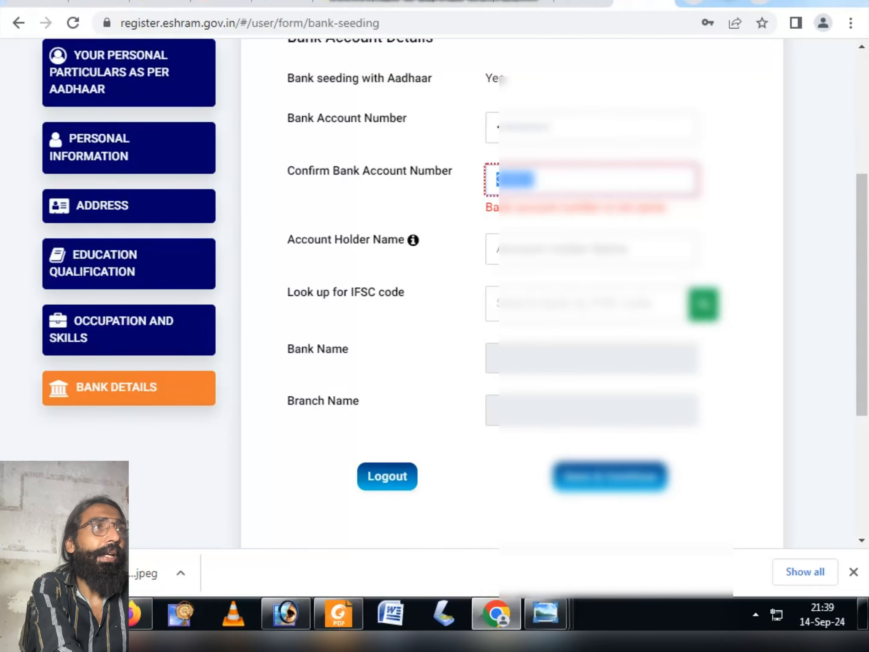
pyautogui.write('38')
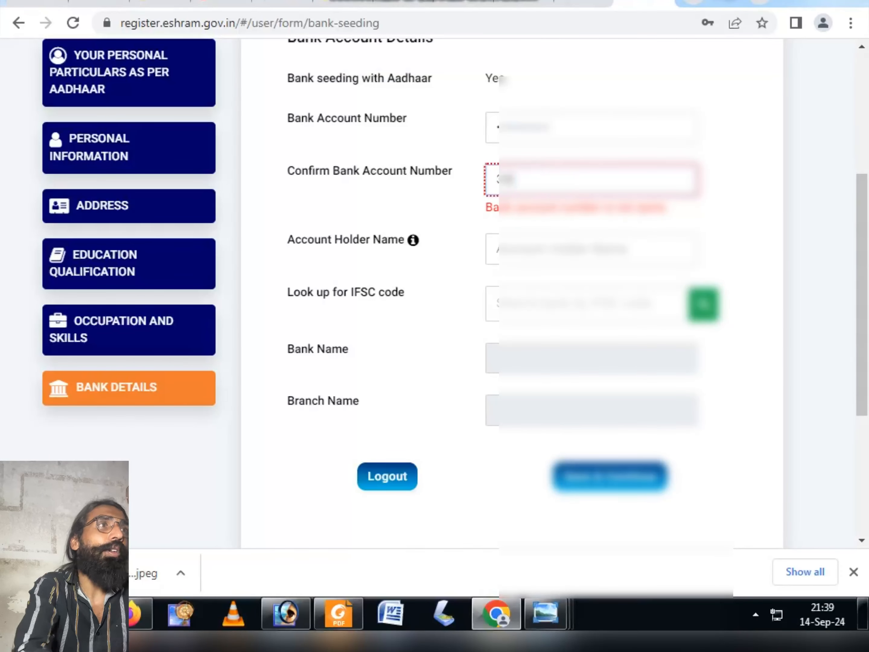
pyautogui.write('?????')
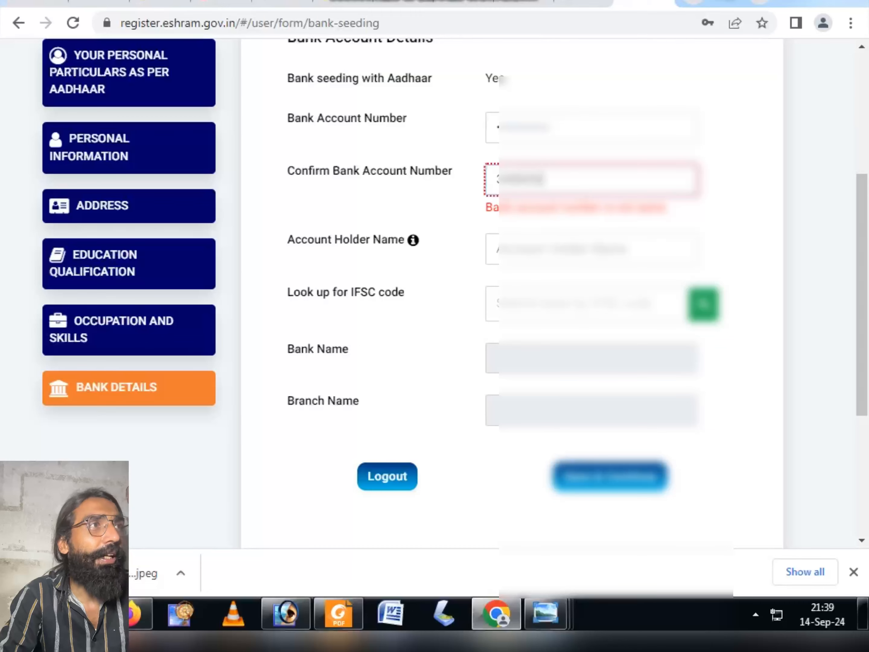
pyautogui.write('????')
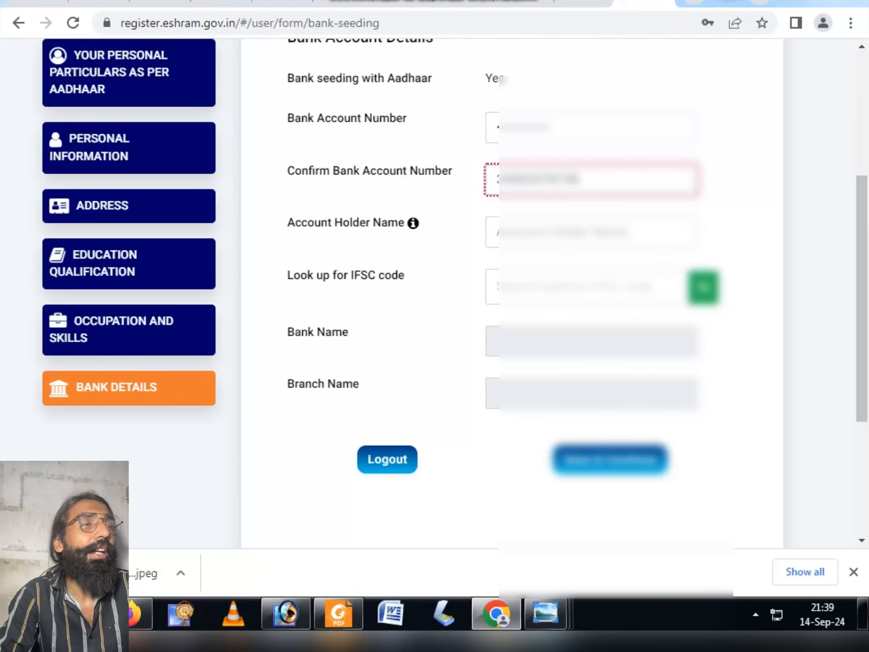
pyautogui.press('Tab')
# Enter the account holder's name and SBIN IFSC code, then save the bank details
pyautogui.write('?????')
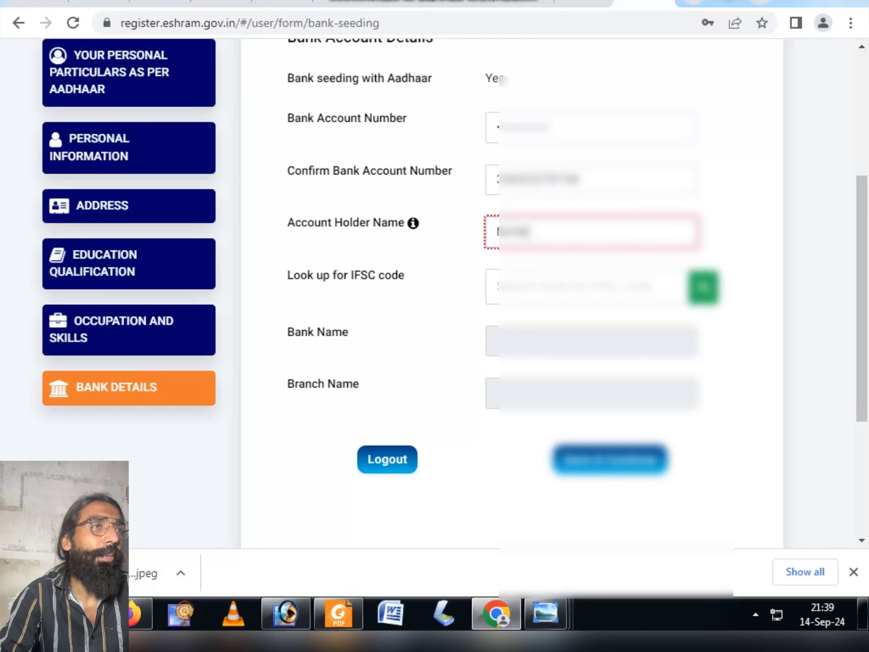
pyautogui.write('???')
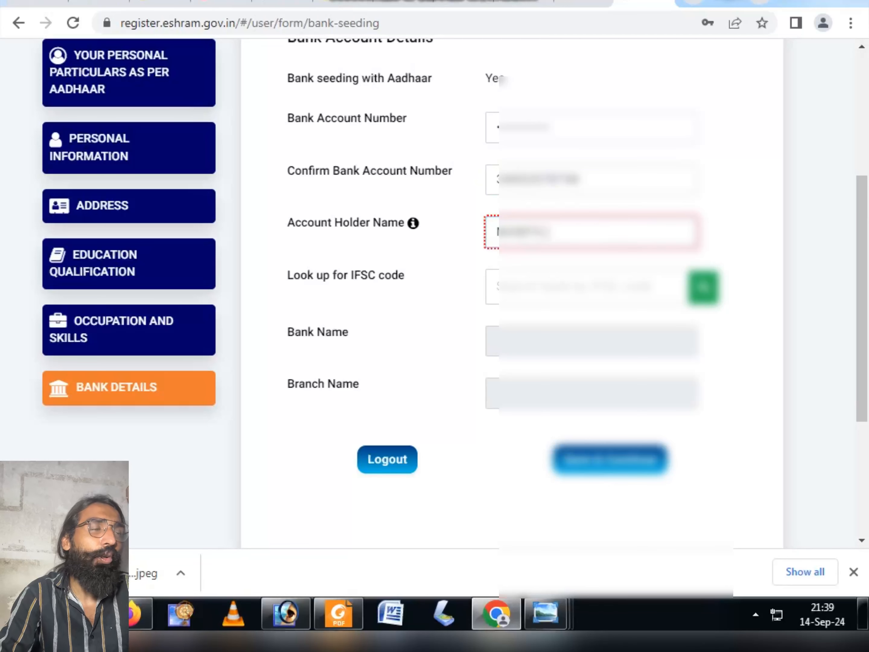
pyautogui.write('?????')
pyautogui.press('Tab')
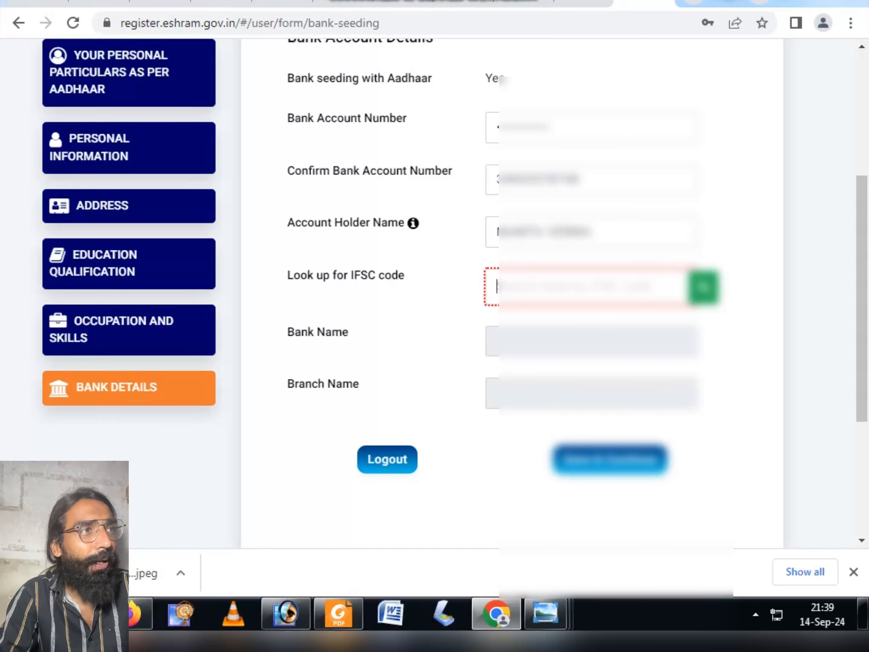
pyautogui.write('SBIN')
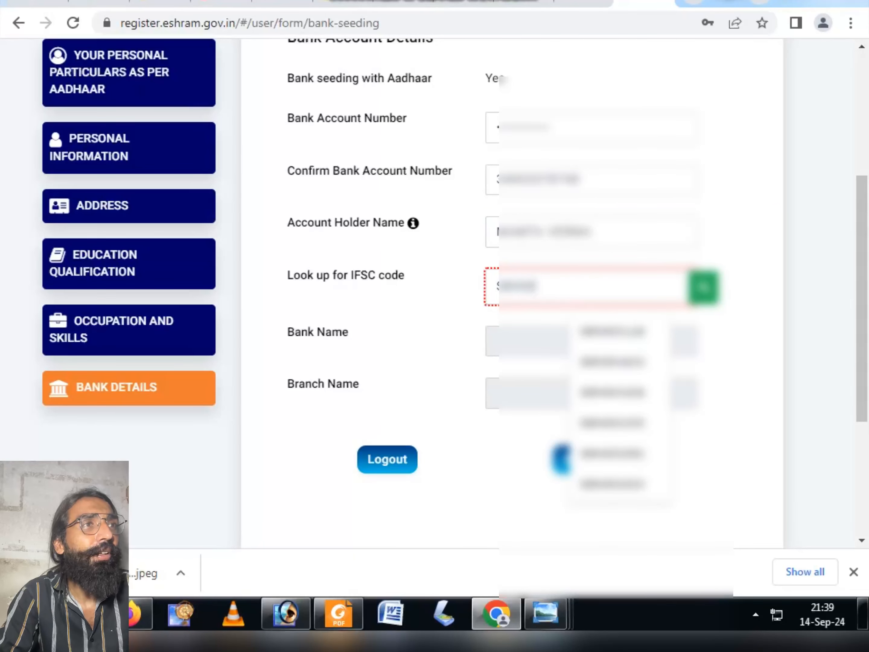
pyautogui.write('??????')
pyautogui.press('Tab')
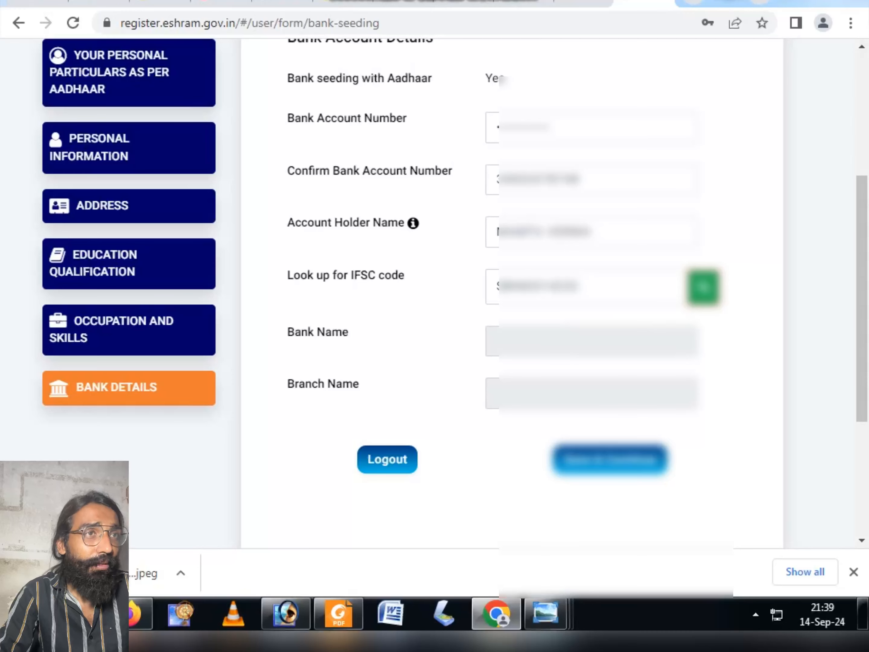
pyautogui.scroll(-1, 512, 292)
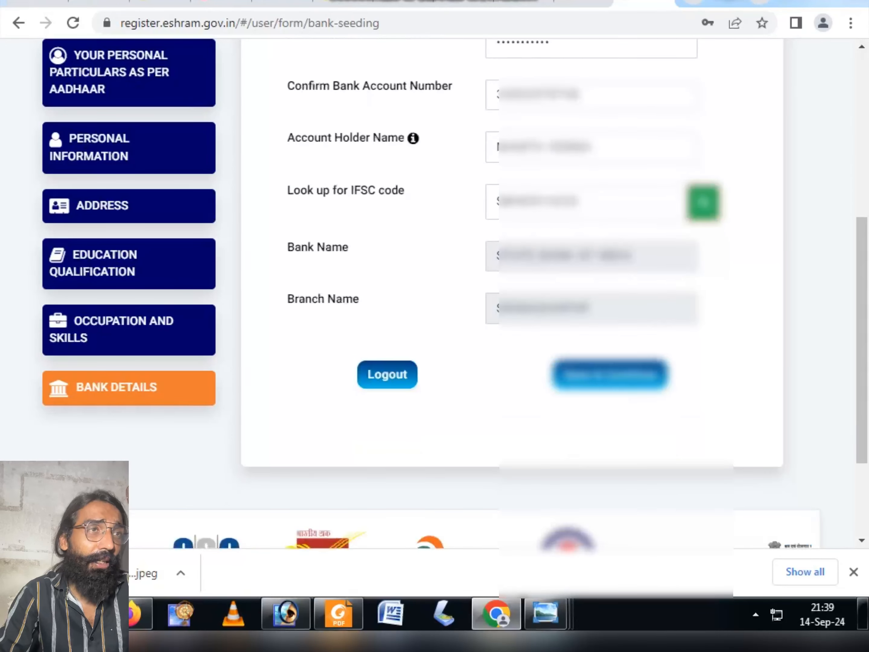
pyautogui.scroll(1, 512, 292)
pyautogui.scroll(-2, 512, 292)
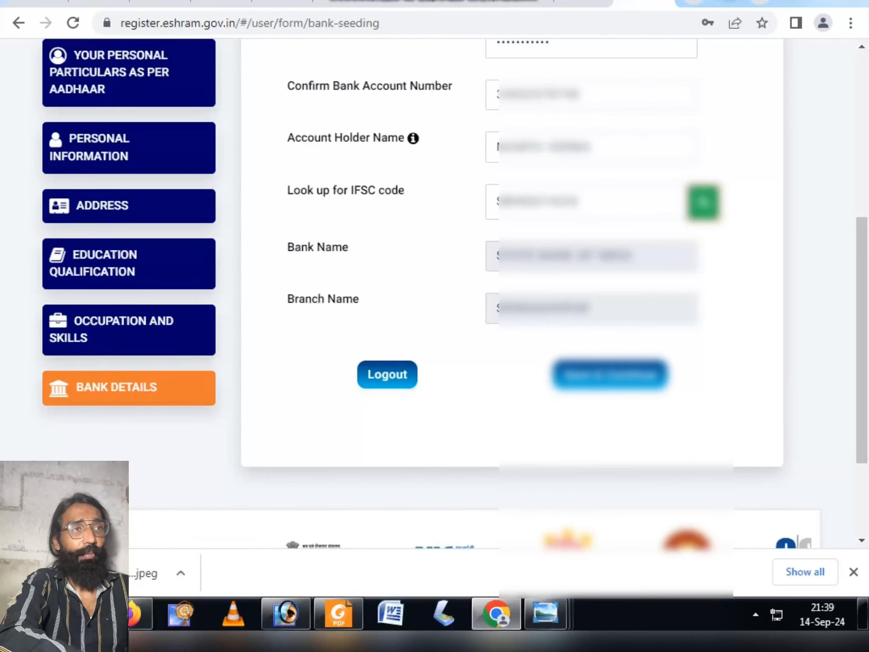
pyautogui.click(611, 374)
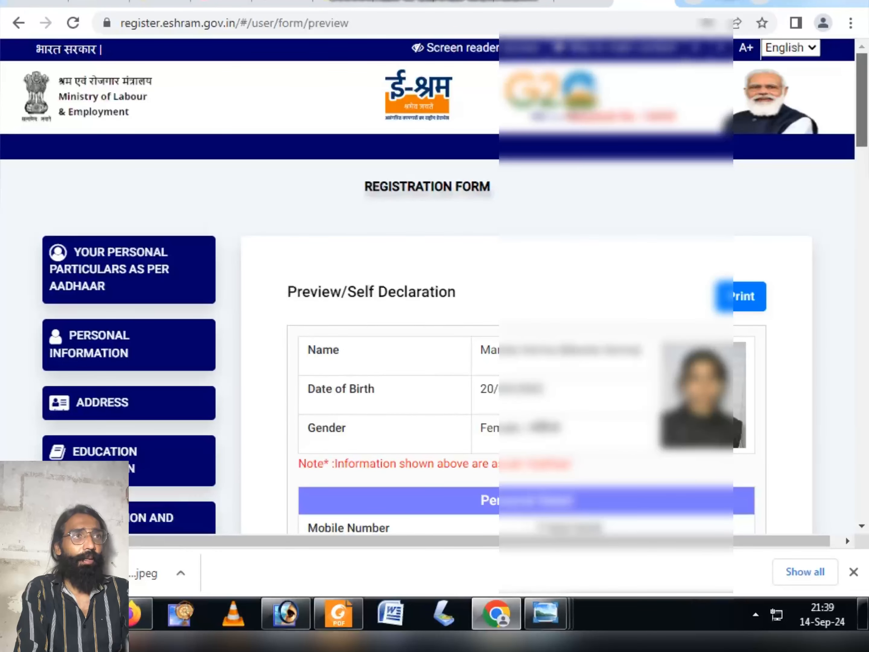
# Scroll through the Preview page to review the full registration summary
pyautogui.scroll(-3, 433, 328)
pyautogui.scroll(-4, 433, 328)
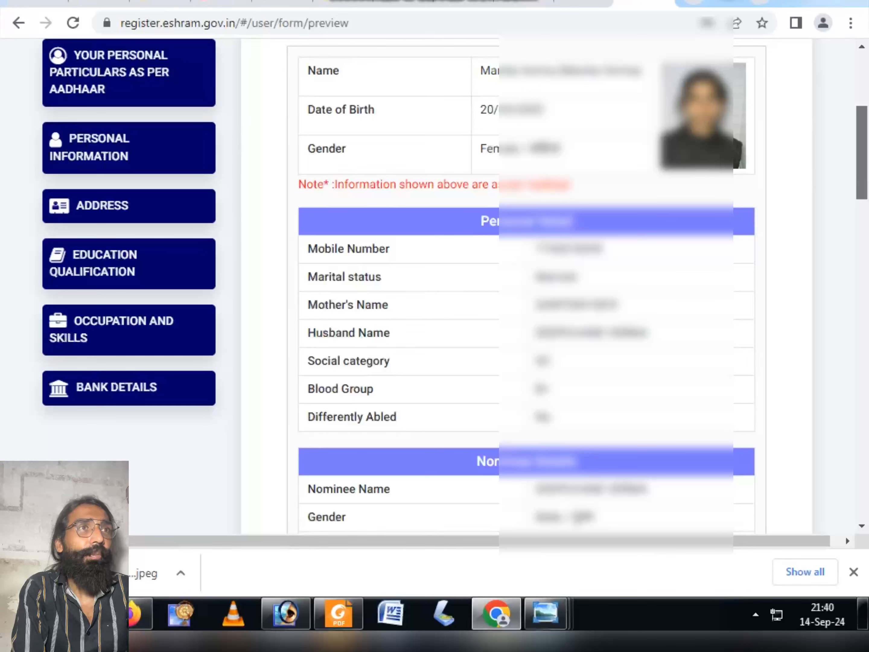
pyautogui.scroll(-1, 526, 284)
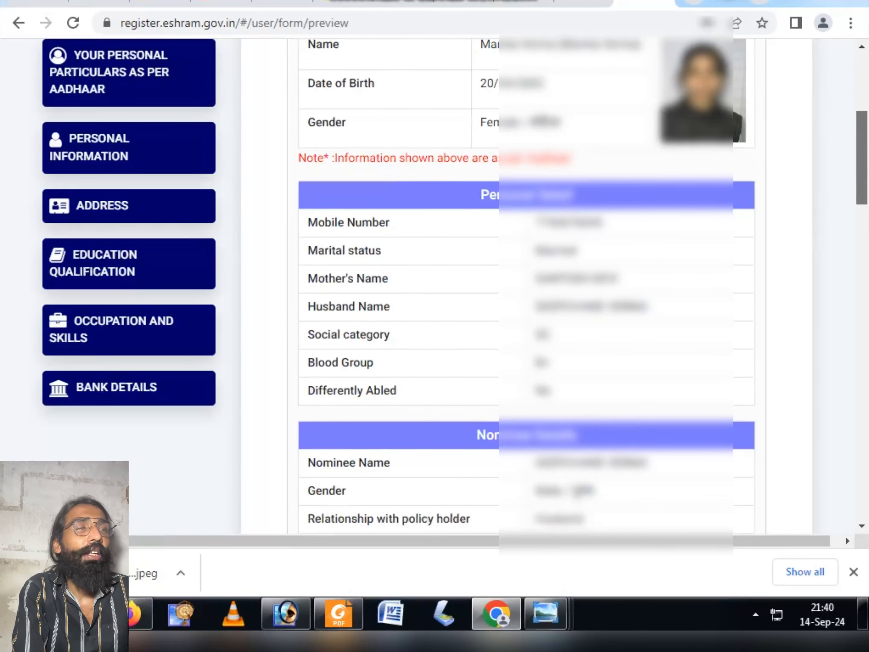
pyautogui.scroll(-5, 527, 284)
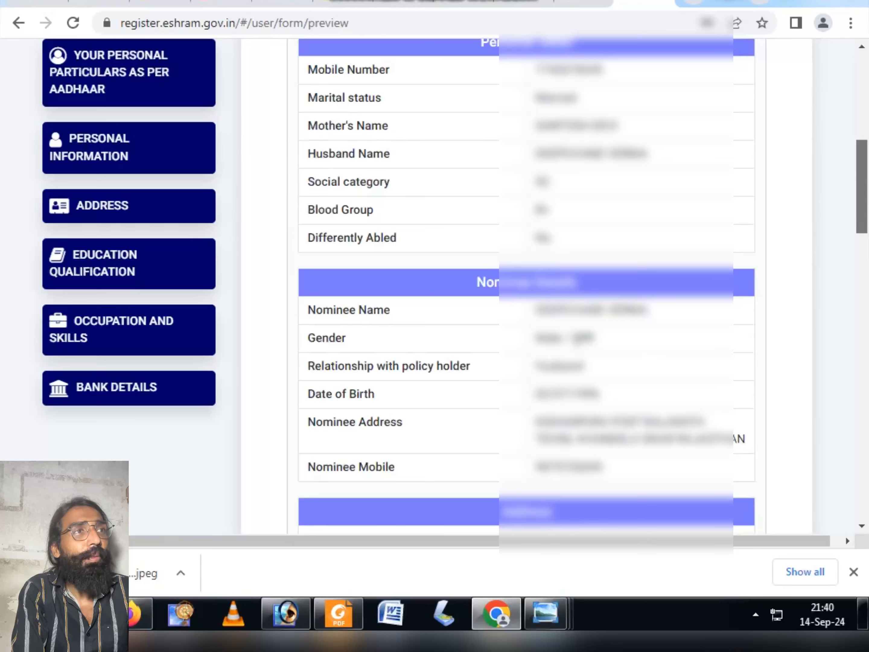
pyautogui.scroll(-1, 527, 284)
pyautogui.scroll(1, 526, 284)
pyautogui.scroll(1, 526, 284)
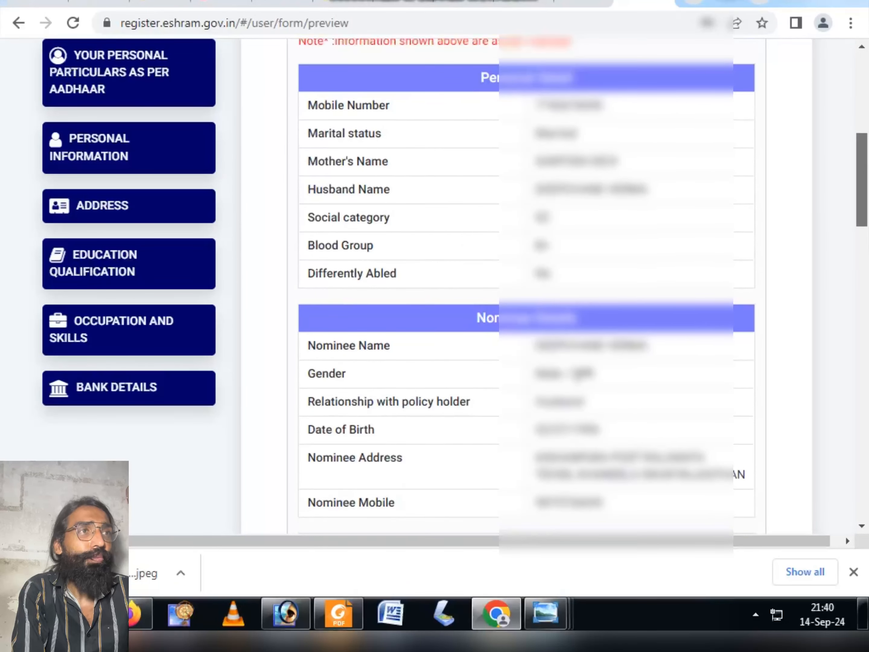
pyautogui.scroll(-5, 526, 284)
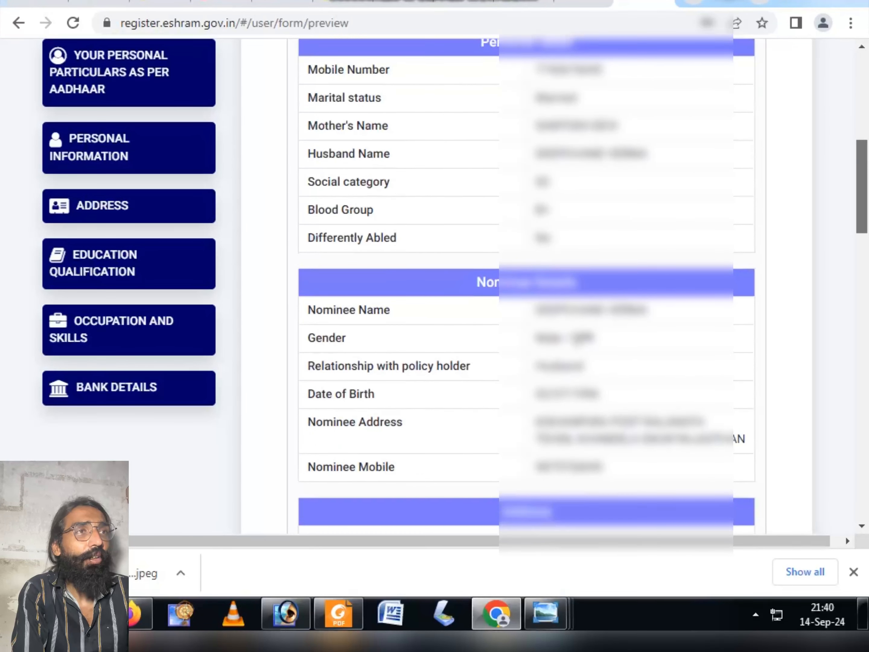
pyautogui.scroll(-4, 526, 284)
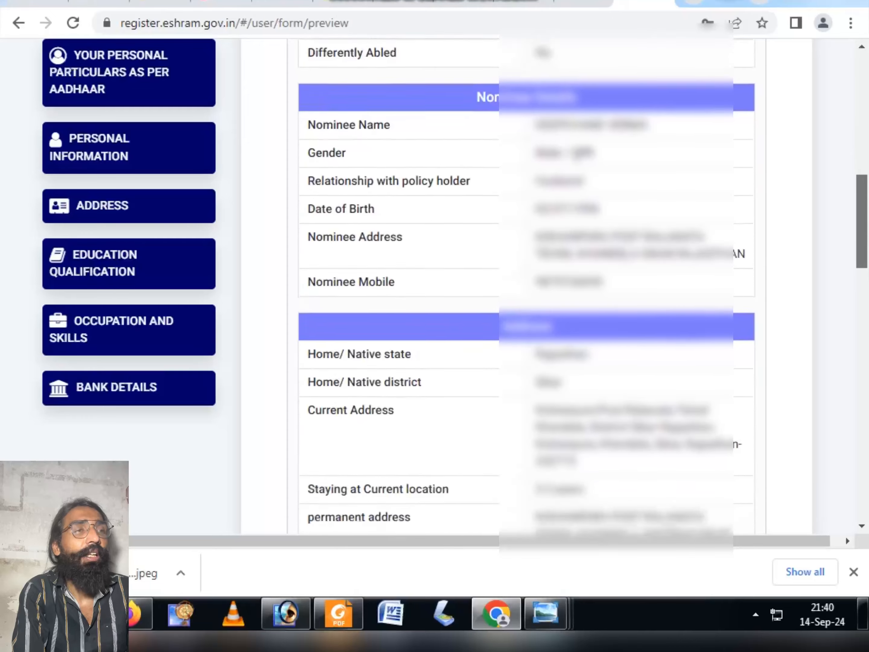
pyautogui.scroll(-1, 526, 284)
# Accept the 'I undertake' self-declaration at the bottom and submit the registration
pyautogui.scroll(1, 527, 283)
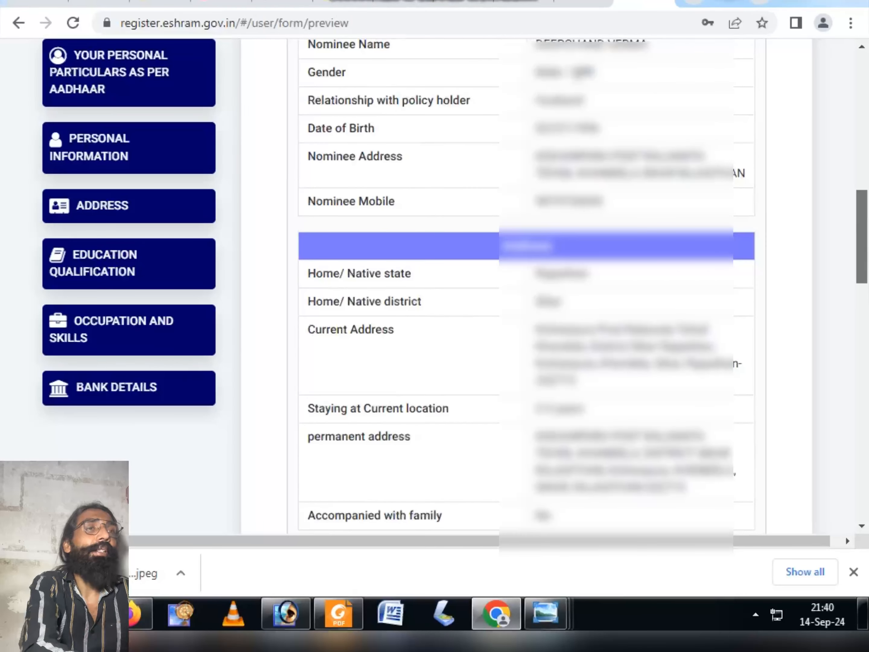
pyautogui.scroll(-4, 526, 284)
pyautogui.scroll(-7, 527, 284)
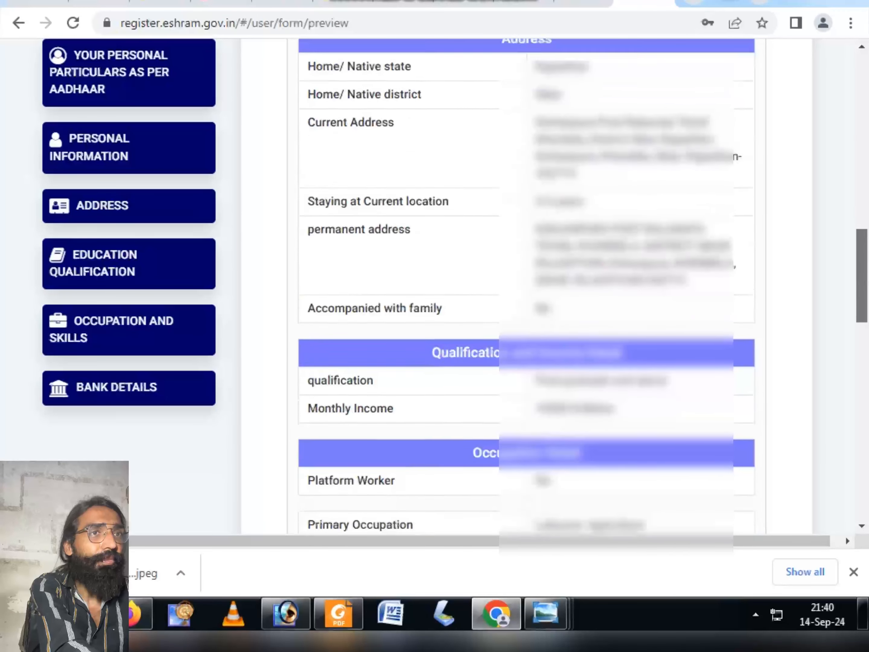
pyautogui.scroll(-8, 526, 284)
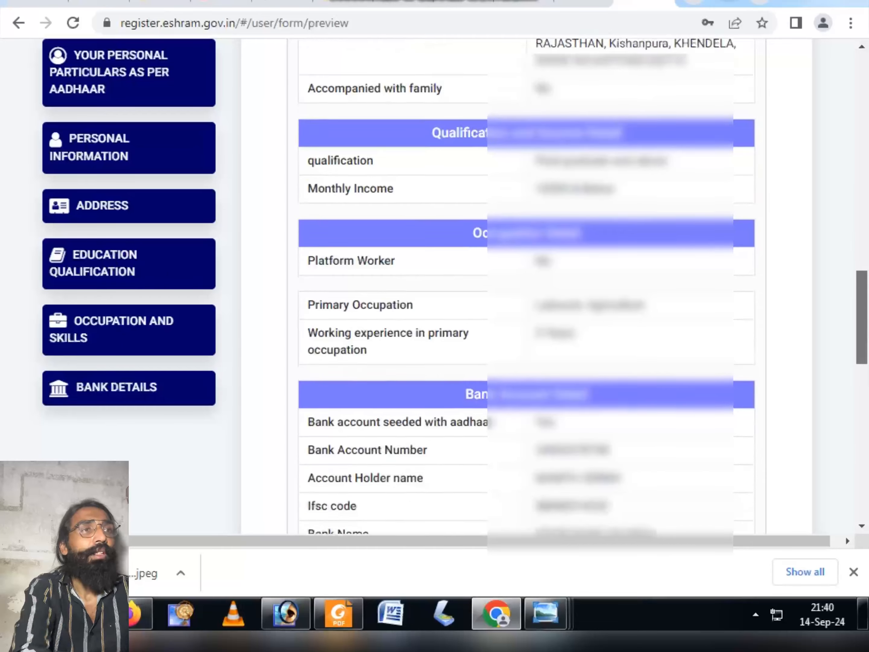
pyautogui.scroll(-9, 527, 284)
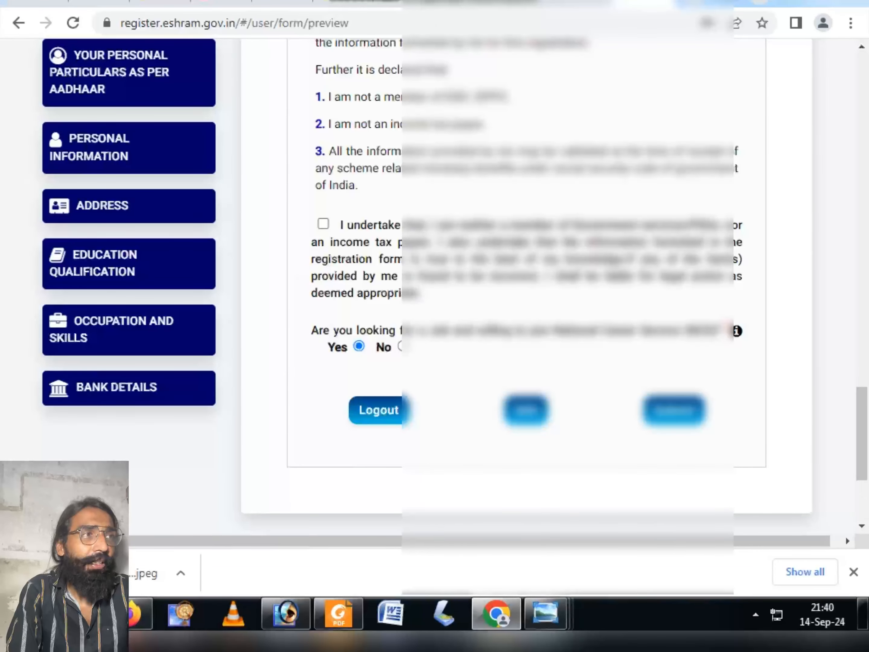
pyautogui.click(324, 223)
pyautogui.click(674, 411)
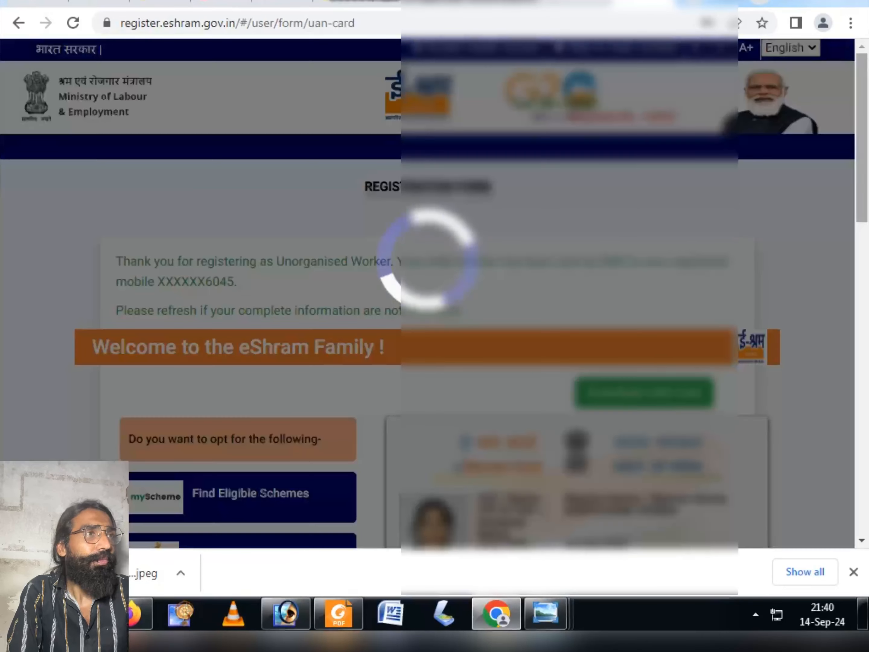
# View the generated UAN card's front and back, then bring up the recording app from the tray
pyautogui.moveTo(862, 138); pyautogui.dragTo(862, 262)
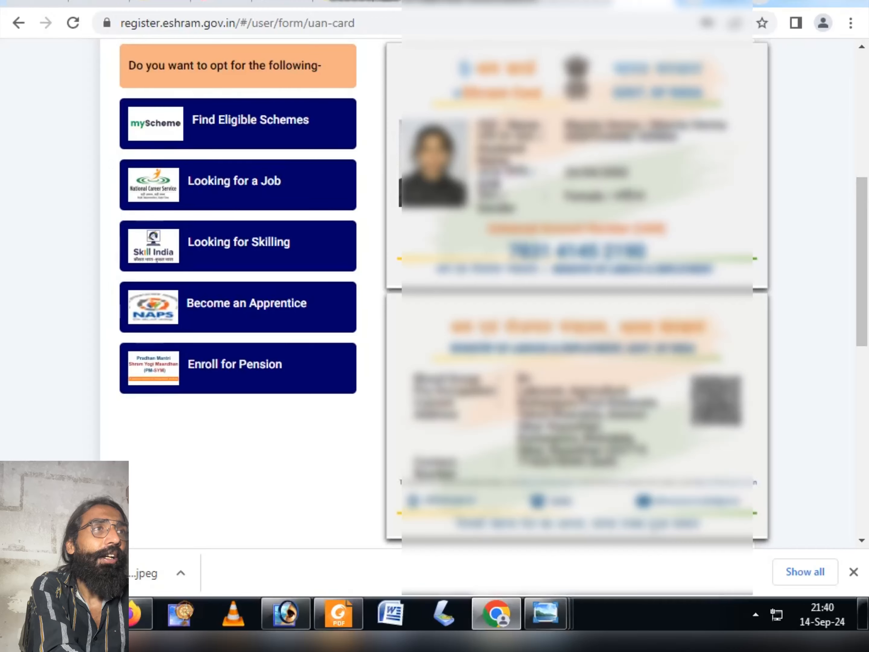
pyautogui.scroll(-1, 575, 292)
pyautogui.scroll(2, 575, 292)
pyautogui.scroll(-2, 426, 292)
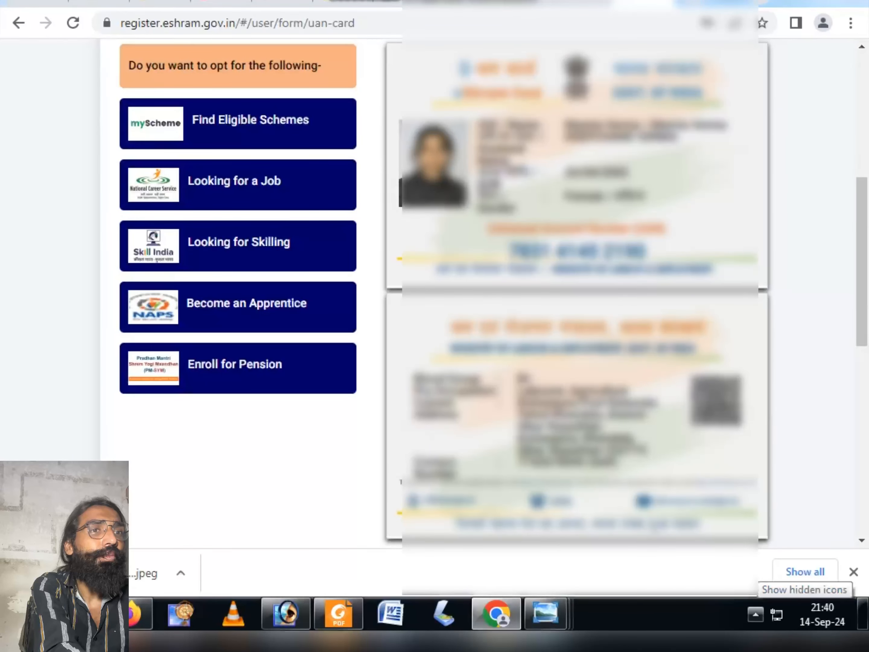
pyautogui.click(755, 614)
pyautogui.click(781, 527)
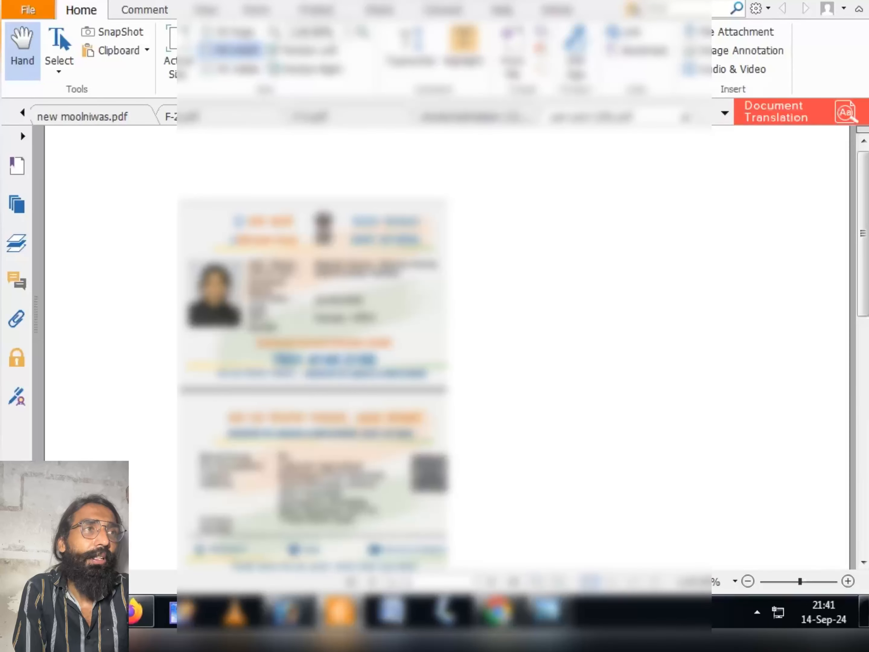
# Check the downloaded UAN card PDF in Foxit, then minimize the reader back to the browser
pyautogui.scroll(-3, 446, 347)
pyautogui.scroll(3, 446, 347)
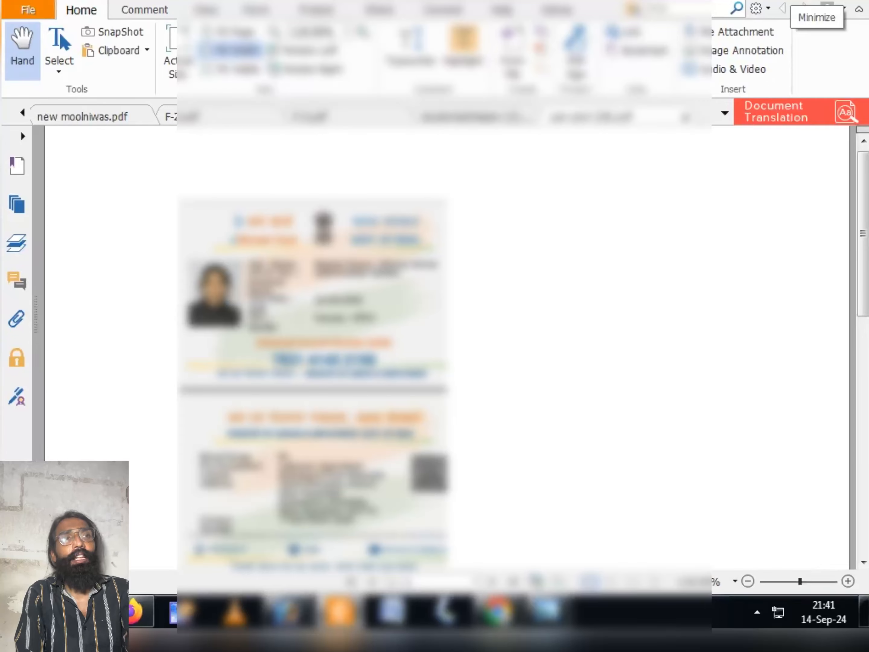
pyautogui.click(827, 7)
pyautogui.click(852, 21)
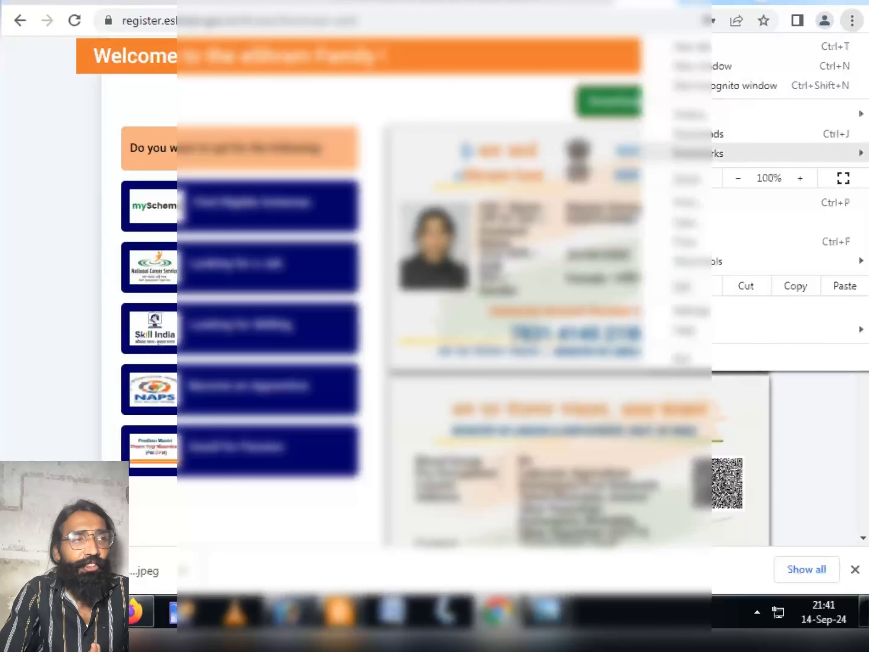
pyautogui.click(694, 134)
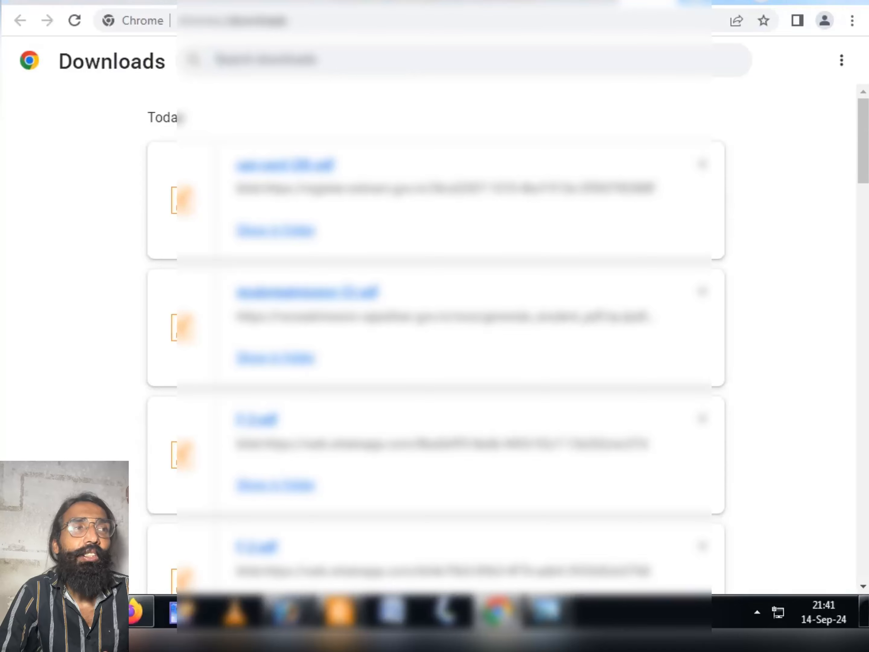
pyautogui.click(594, 3)
pyautogui.scroll(-1, 434, 315)
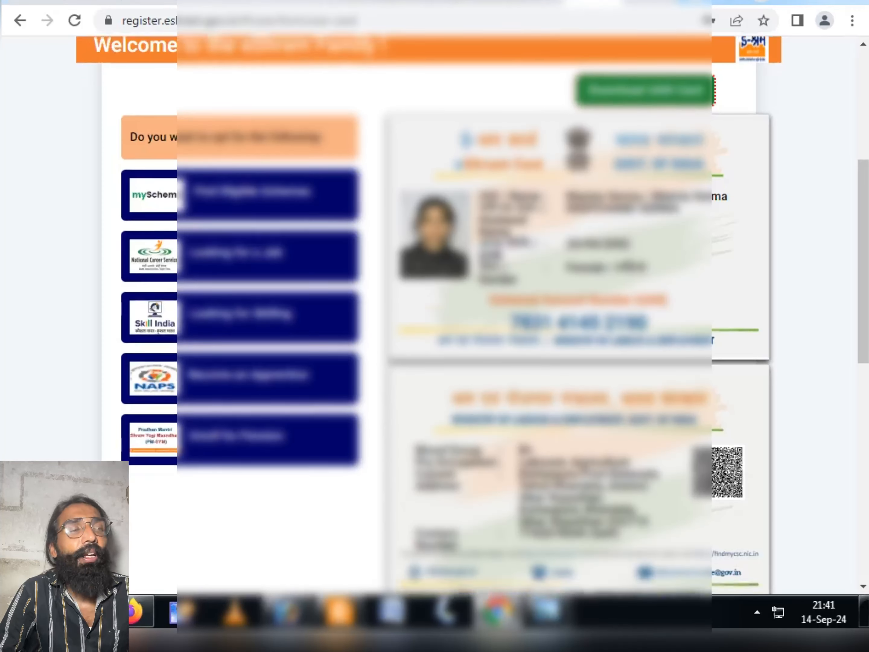
pyautogui.scroll(2, 433, 315)
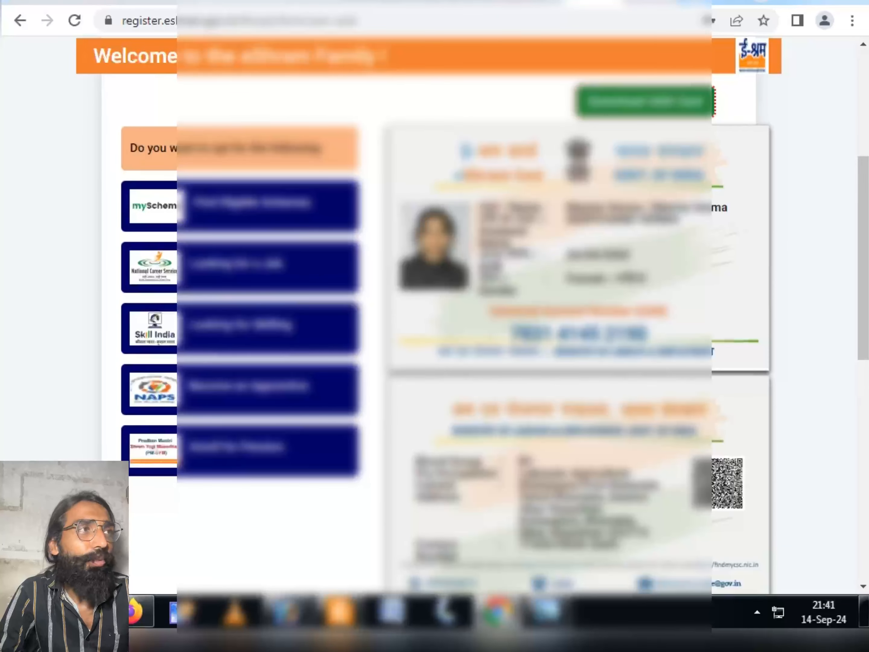
pyautogui.scroll(-1, 434, 316)
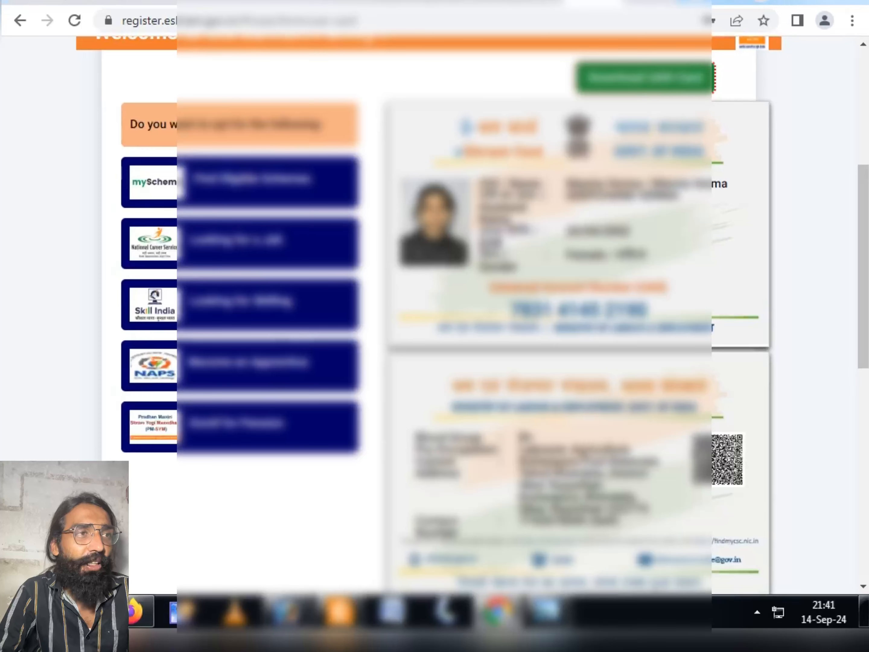
pyautogui.click(757, 612)
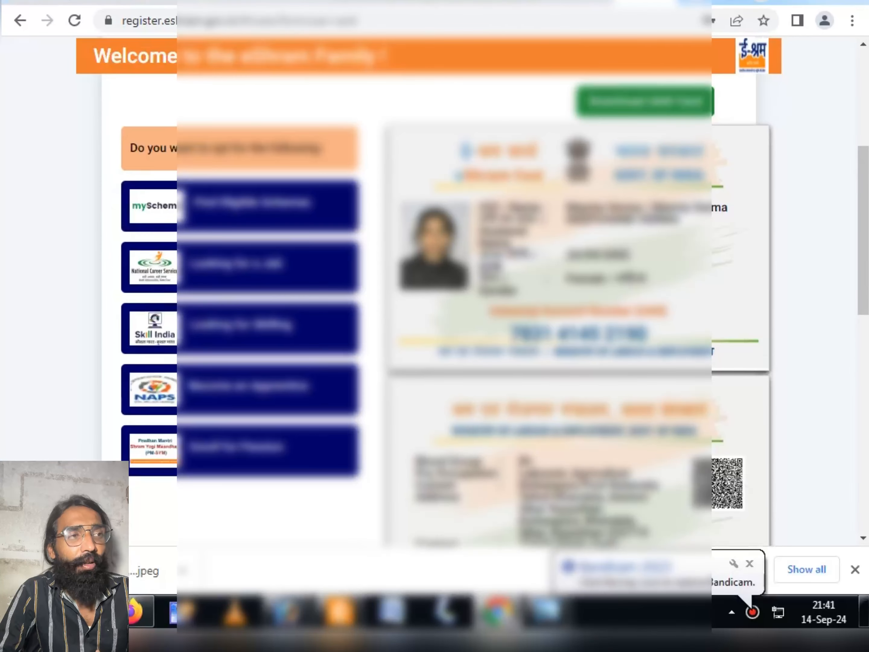